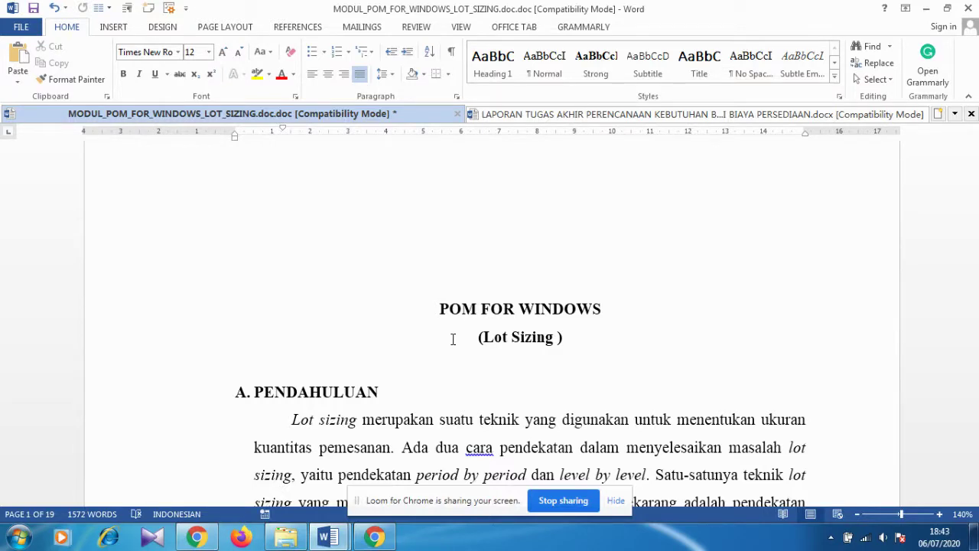
Step: Read the lot sizing module's introduction through to the list of lot sizing methods
scroll(474, 331, "down", 2)
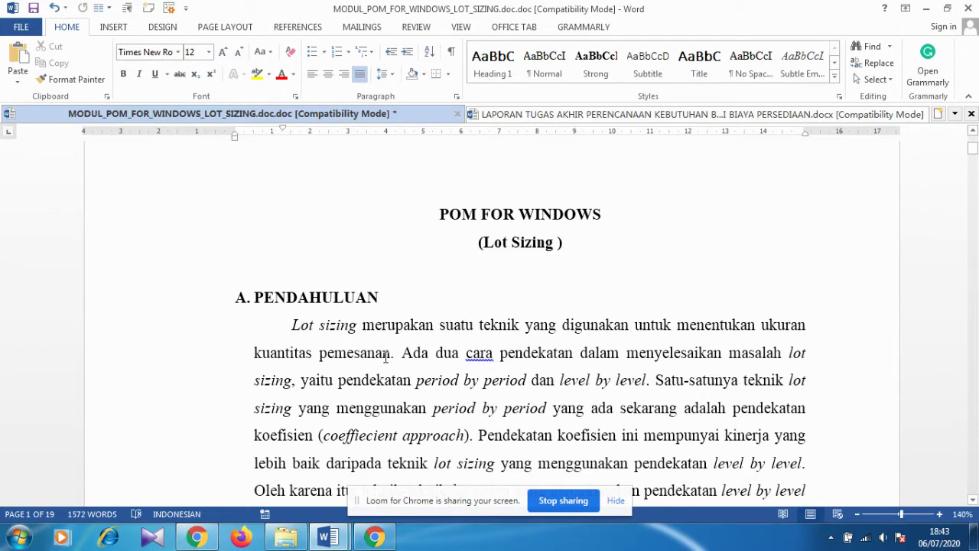
scroll(388, 353, "down", 5)
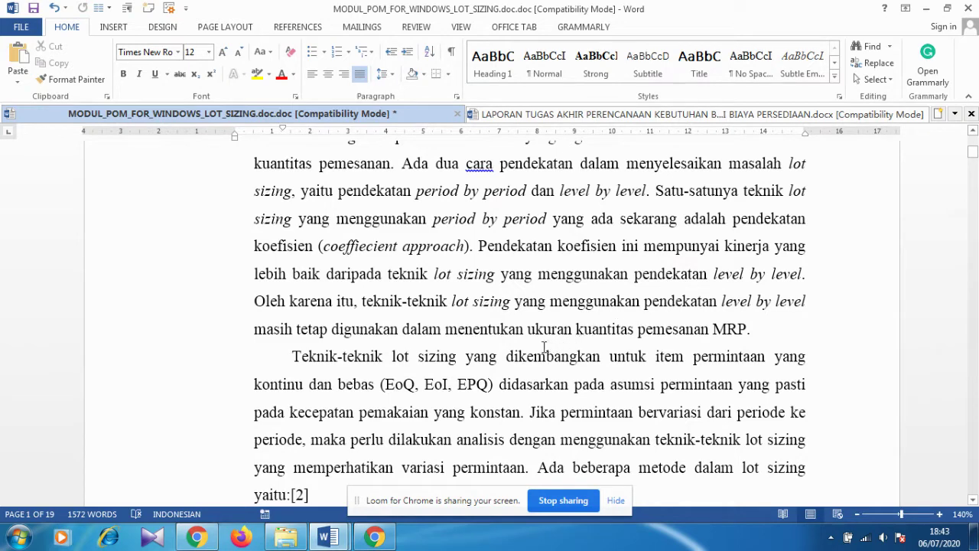
scroll(543, 348, "down", 1)
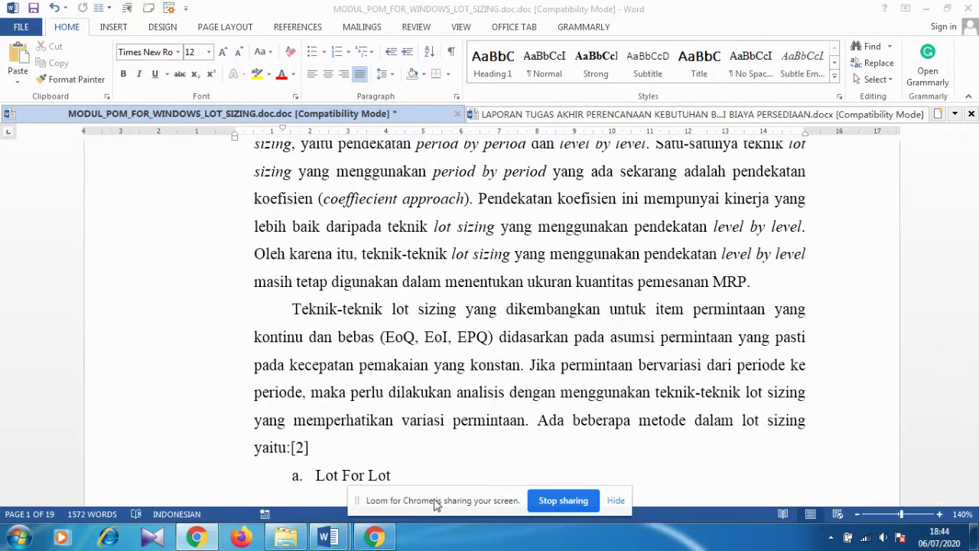
left_click_drag(433, 502, 803, 482)
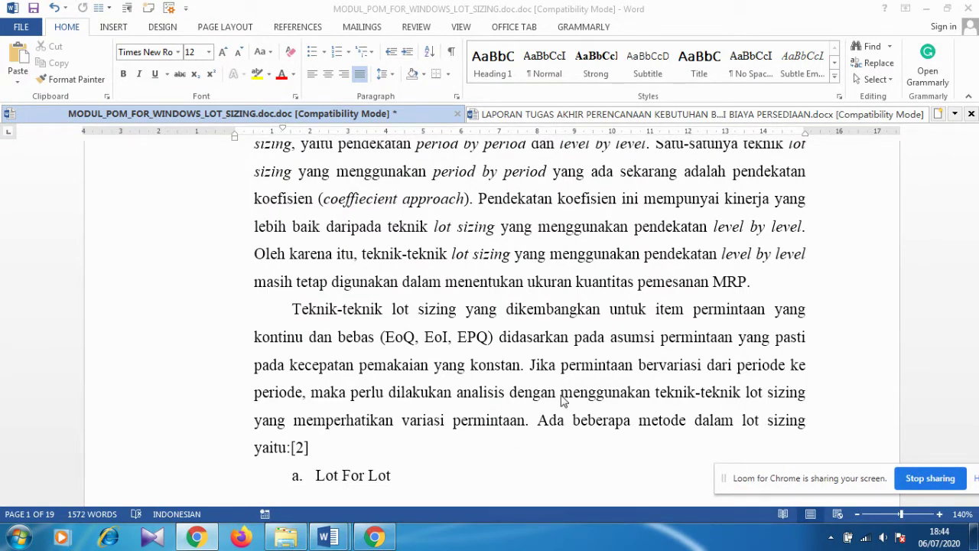
left_click(605, 374)
scroll(606, 376, "down", 2)
scroll(610, 364, "down", 1)
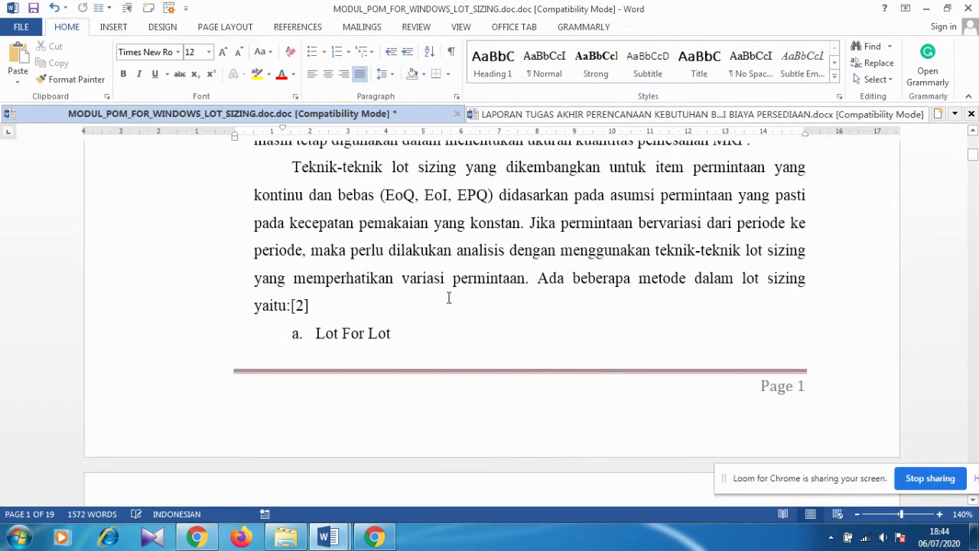
scroll(429, 279, "down", 4)
scroll(416, 269, "down", 1)
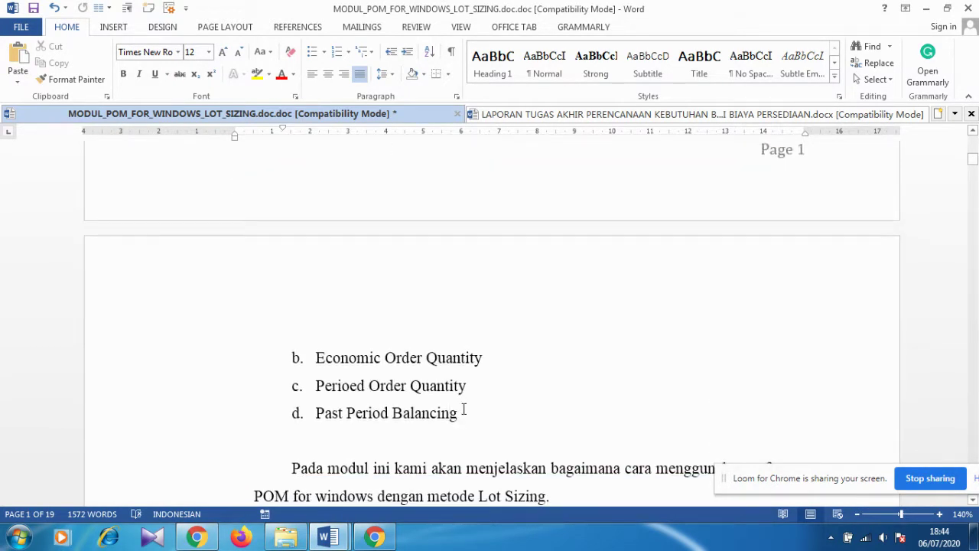
Step: Switch to POM for Windows from the desktop and start a new data set in the Lot Sizing module
left_click(928, 9)
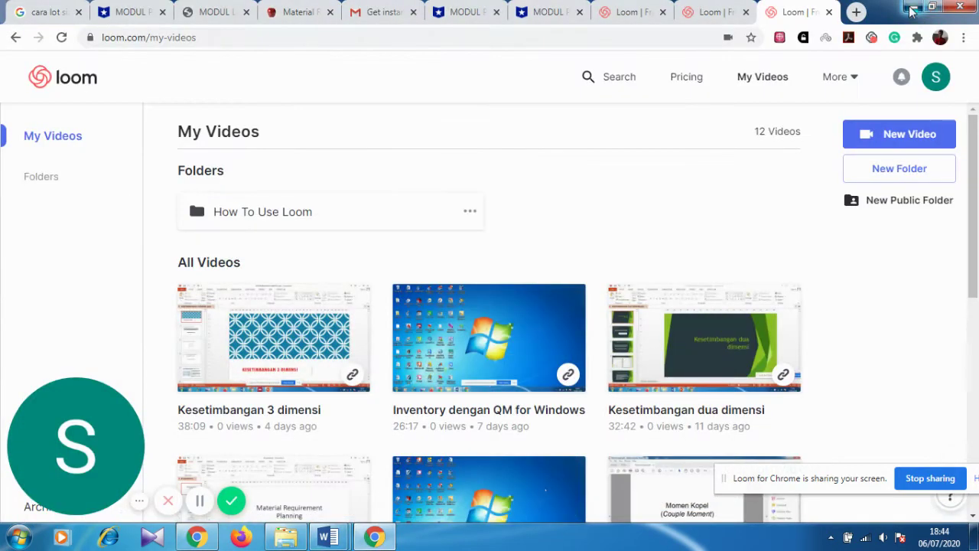
left_click(913, 10)
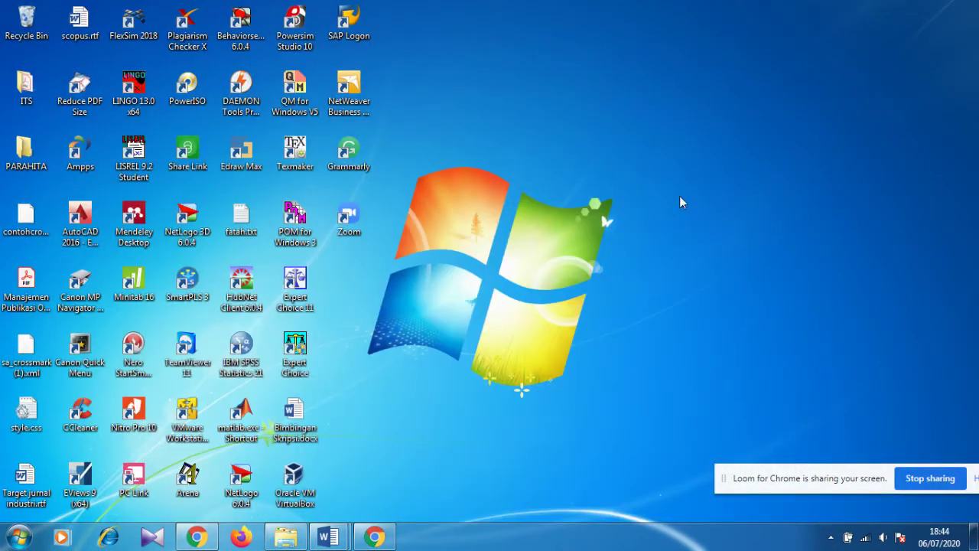
double_click(301, 221)
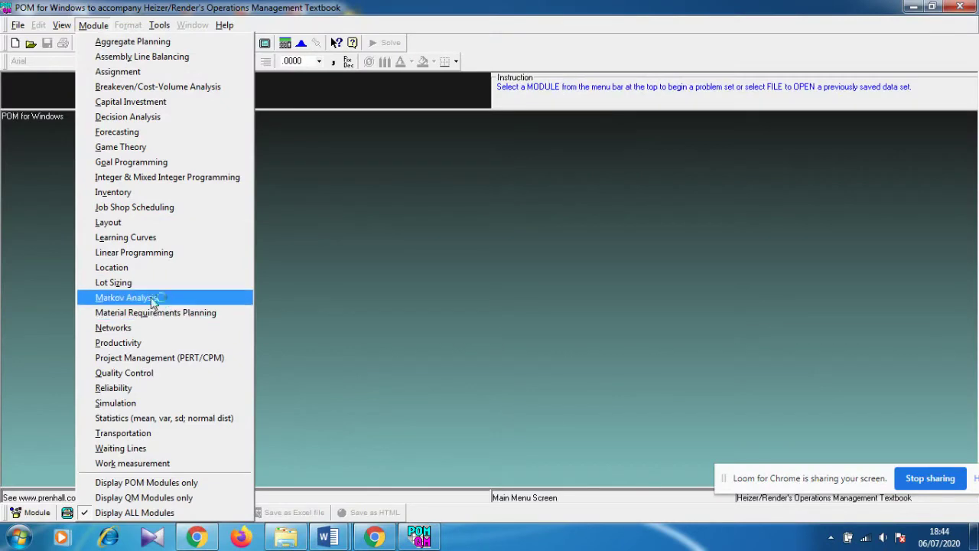
left_click(115, 282)
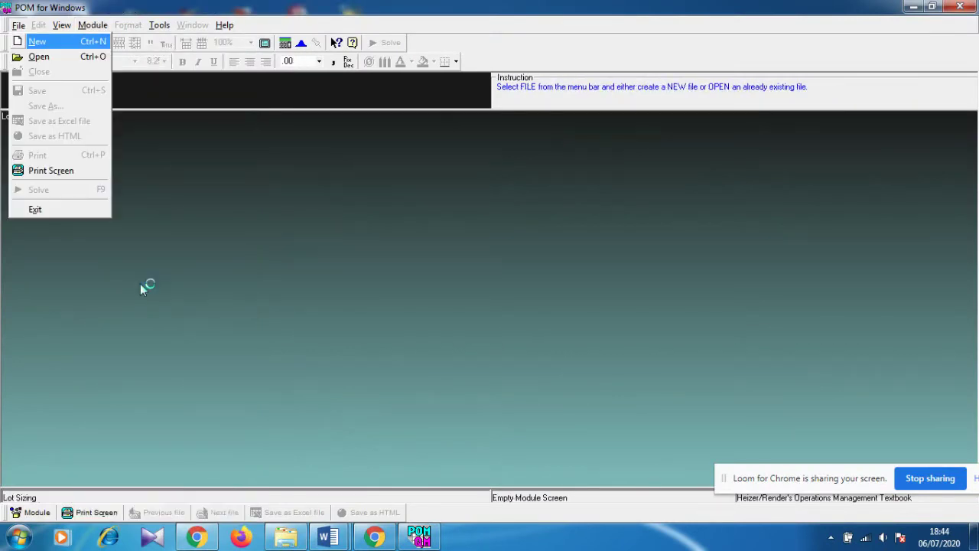
left_click(64, 44)
Step: Create the Lot Sizing data set with 8 periods, matching the Word module's demand table, and custom row names "Minggu"
left_click(328, 537)
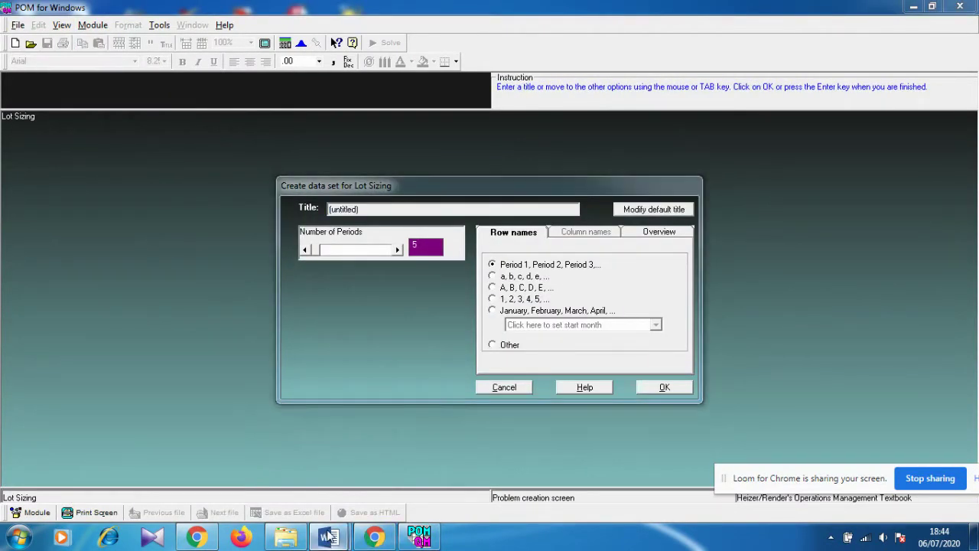
left_click(282, 485)
scroll(459, 332, "down", 8)
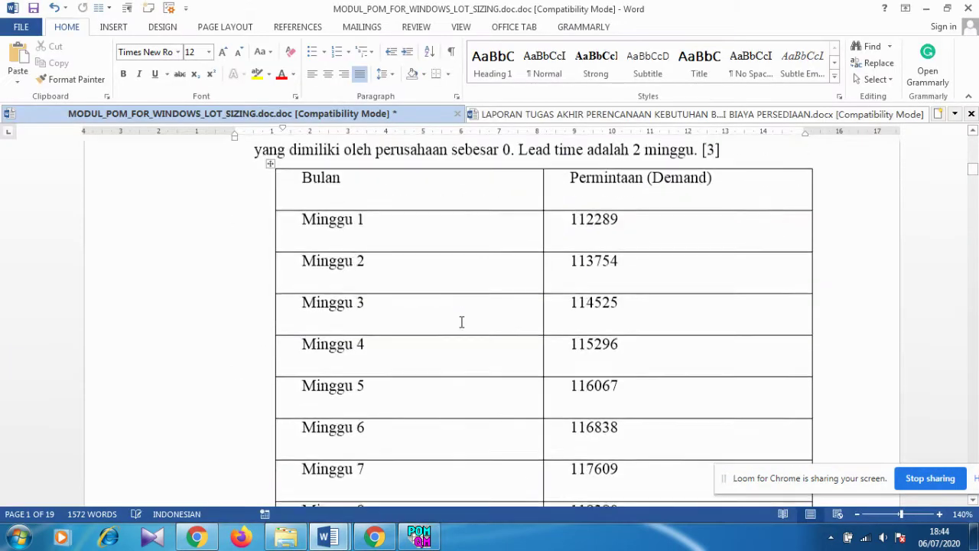
scroll(459, 344, "up", 5)
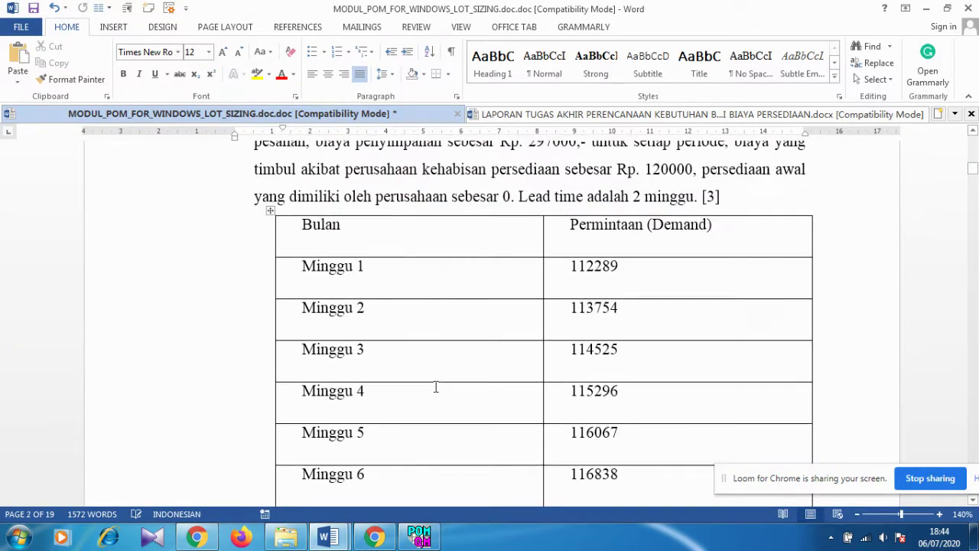
left_click(419, 537)
left_click(427, 245)
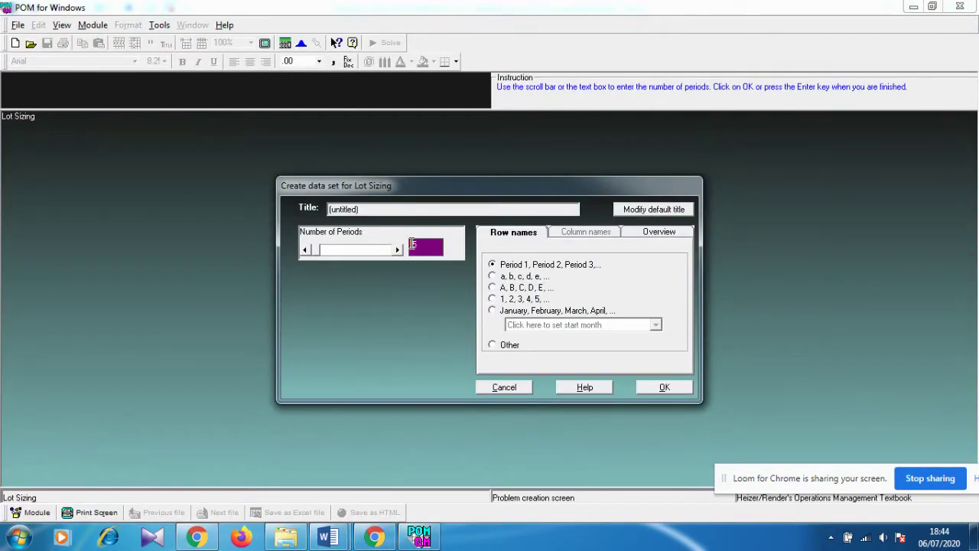
left_click_drag(426, 248, 412, 248)
type("8")
left_click(503, 345)
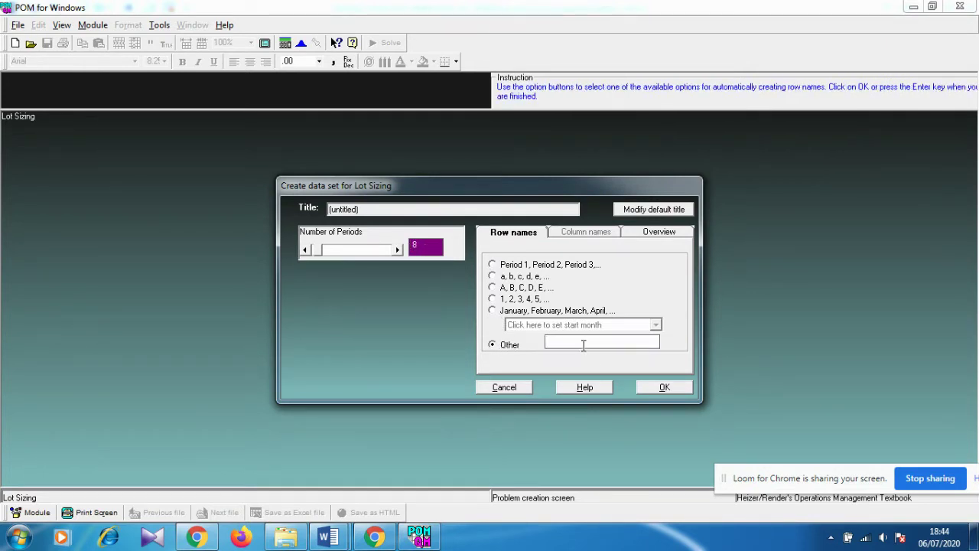
type("Minggu")
left_click(648, 390)
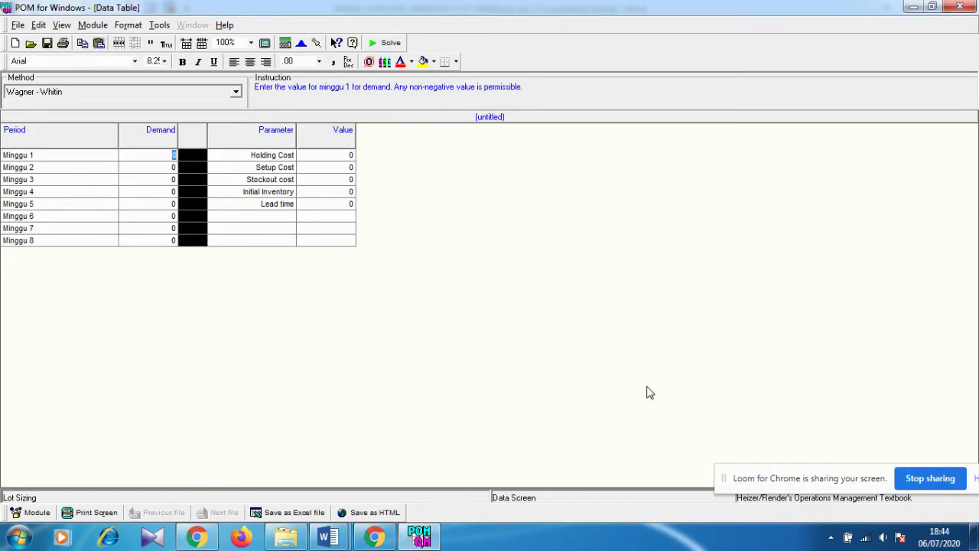
Step: Switch to the Word module and examine the case study's costs, initial inventory, lead time and weekly demand table
mouse_move(422, 540)
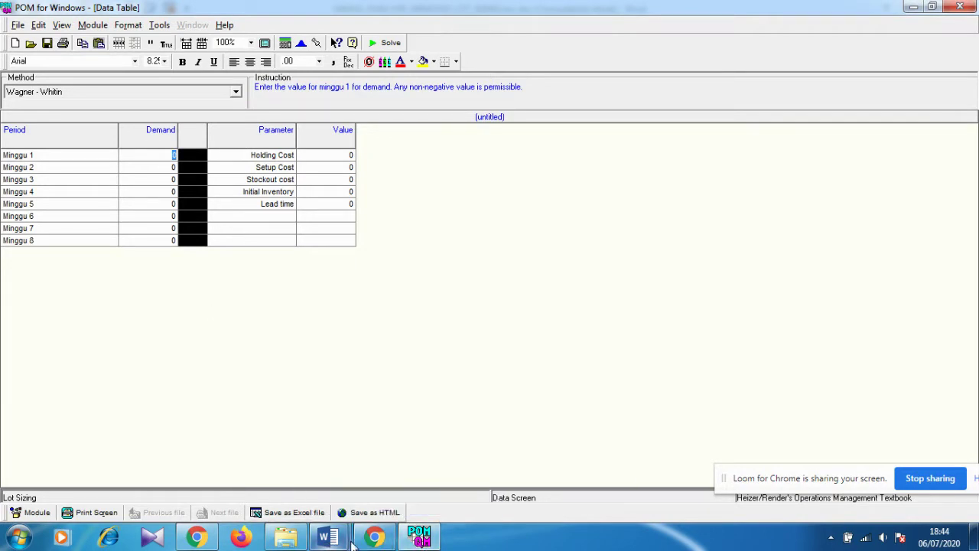
mouse_move(331, 540)
left_click(260, 478)
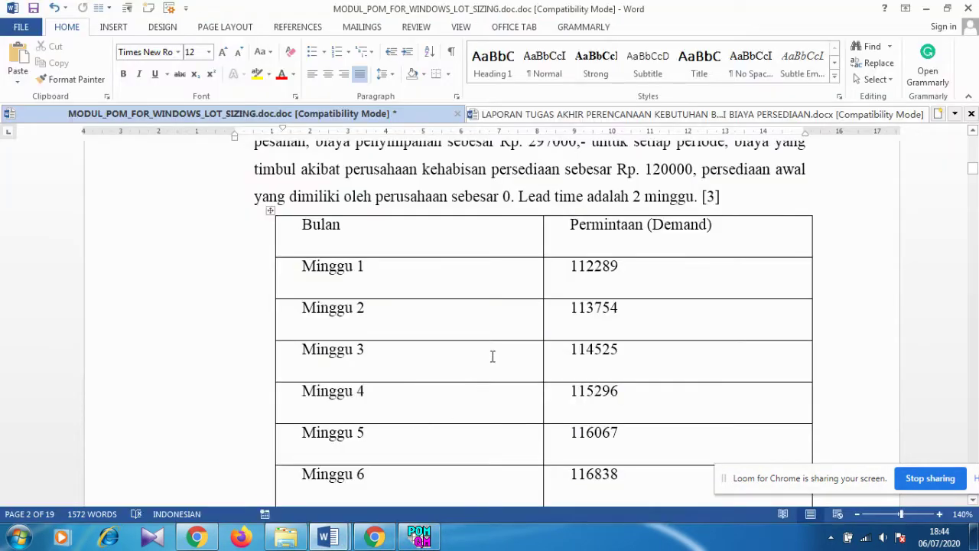
scroll(492, 328, "up", 4)
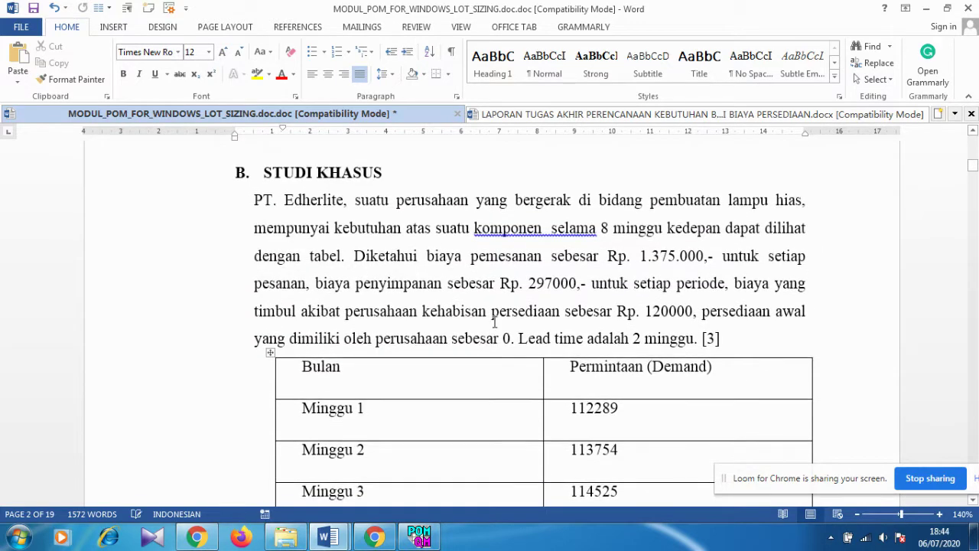
scroll(494, 321, "down", 3)
scroll(494, 322, "down", 2, "ctrl")
scroll(494, 321, "down", 2)
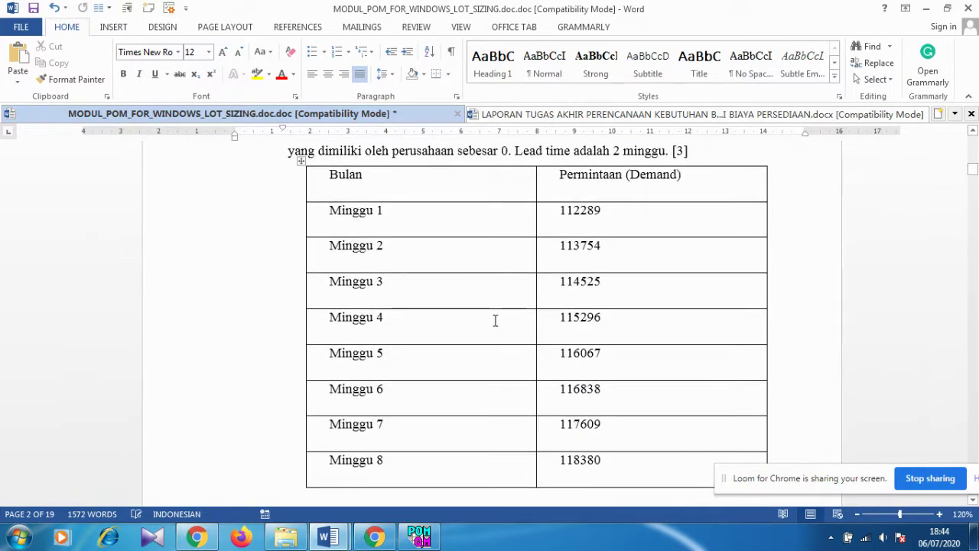
scroll(495, 320, "down", 1)
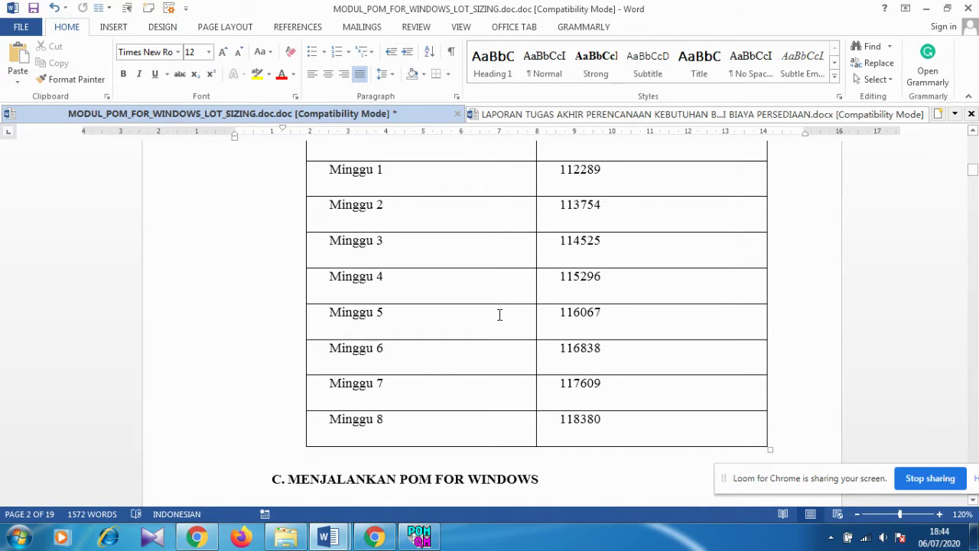
scroll(499, 314, "up", 1)
scroll(499, 314, "up", 1)
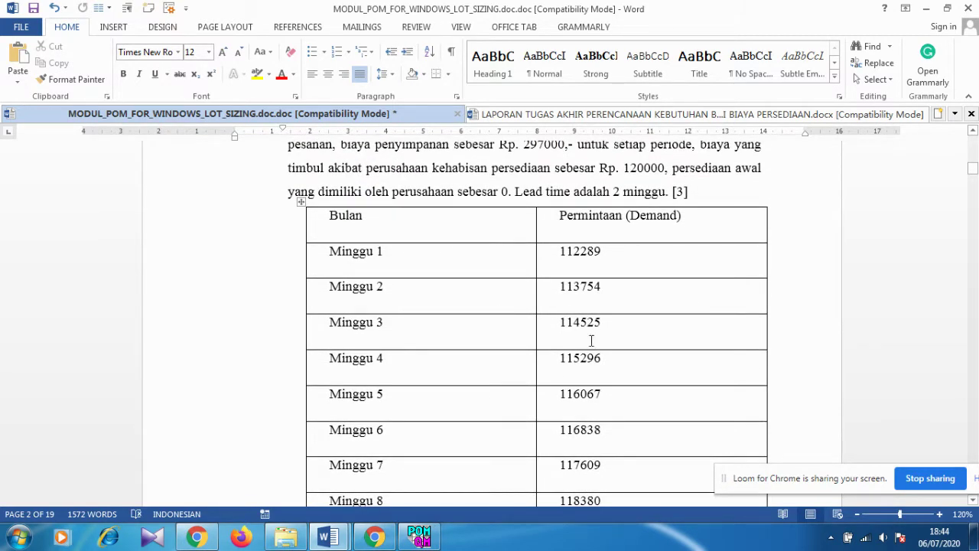
scroll(716, 329, "down", 2)
scroll(716, 330, "up", 1)
scroll(680, 399, "up", 1)
scroll(569, 356, "down", 2)
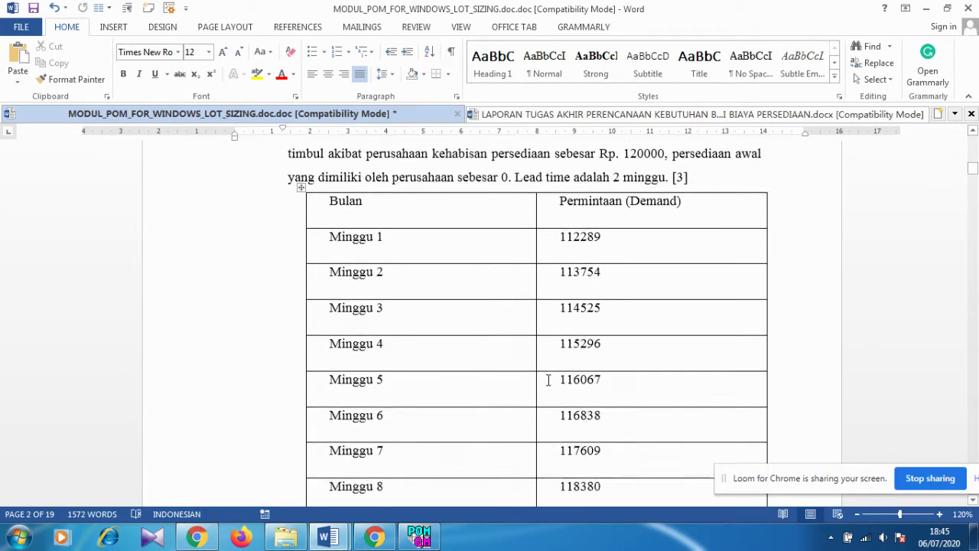
Step: In POM for Windows, enter demands of 112289 for Minggu 1 and 113754 for Minggu 2 from the Word table
left_click(420, 537)
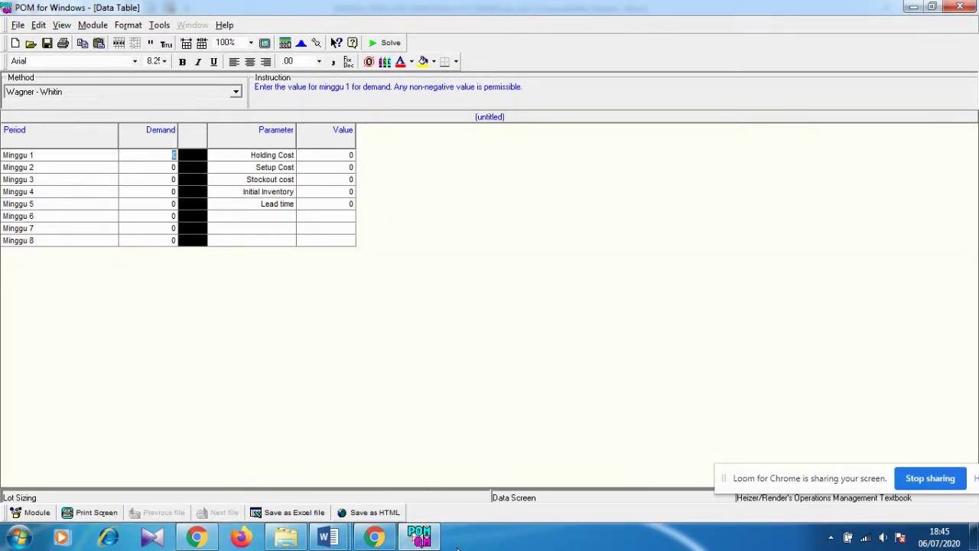
left_click(419, 537)
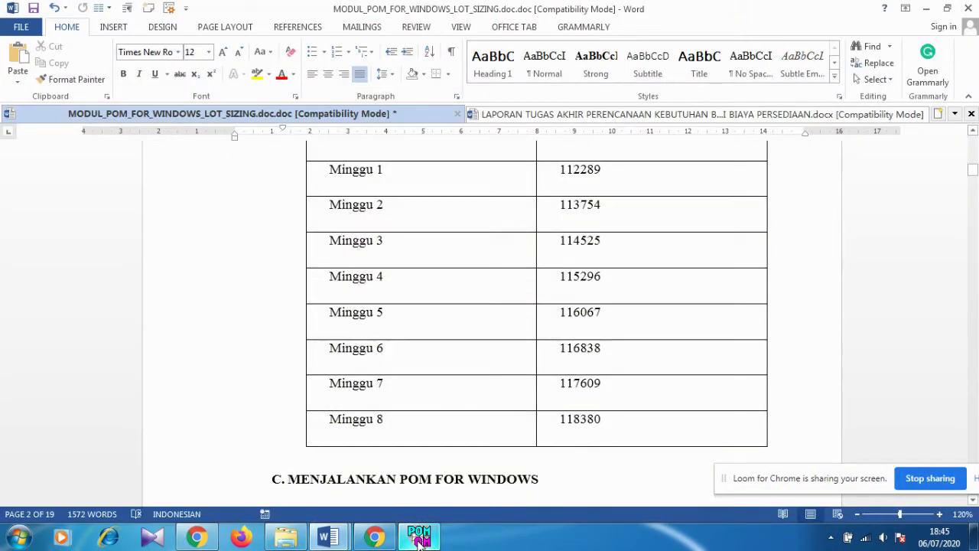
left_click(419, 538)
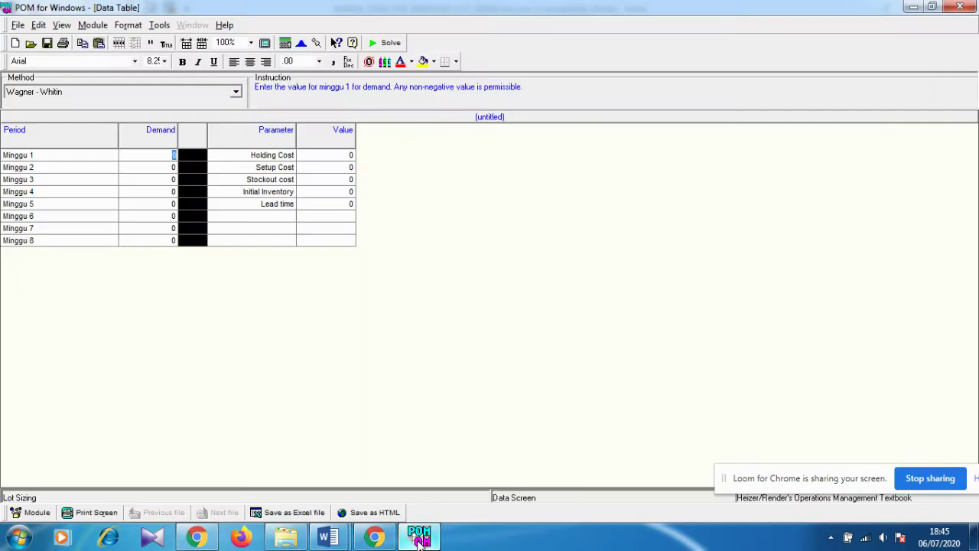
type("112289")
key("Return")
left_click(419, 537)
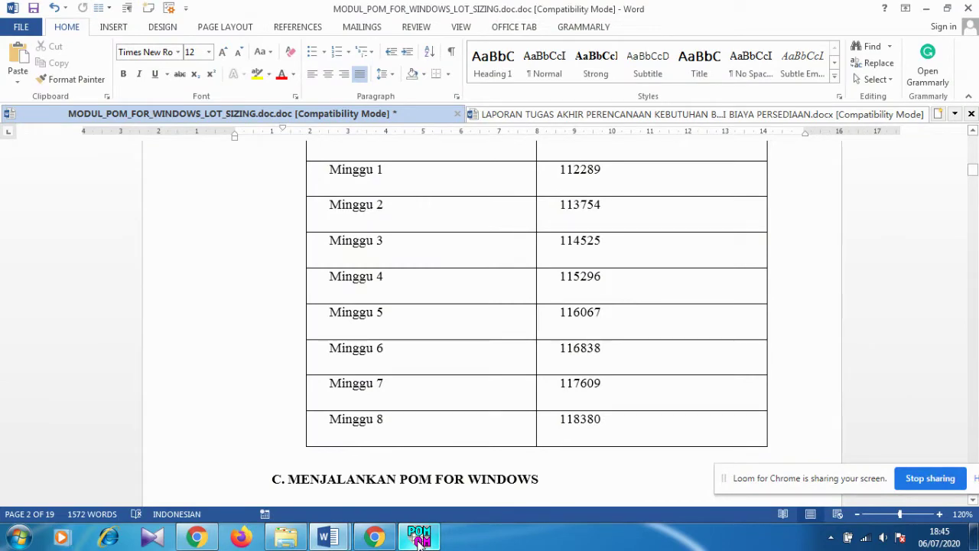
left_click(420, 538)
type("11")
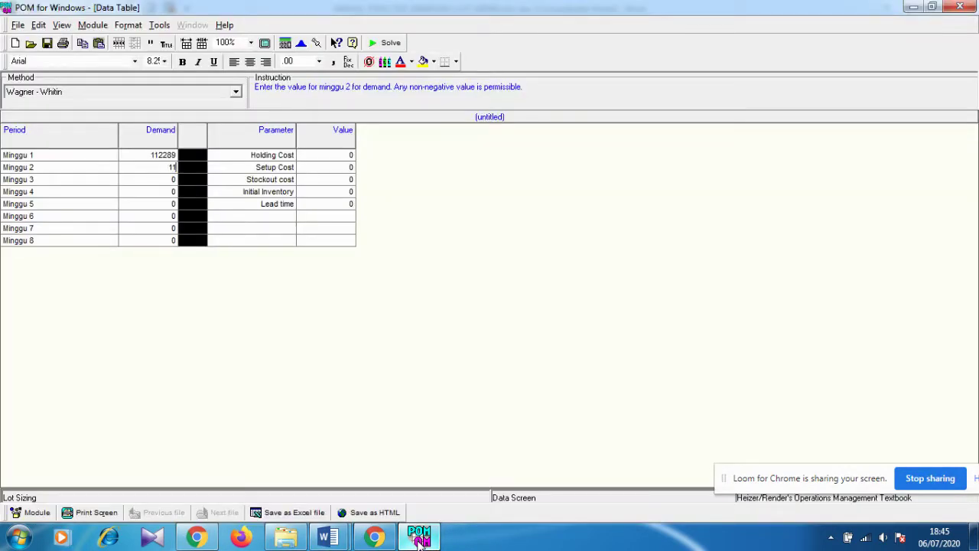
type("3754")
key("Return")
Step: Check the Word table and enter demands of 114525 for Minggu 3 and 115296 for Minggu 4 in POM for Windows
left_click(419, 538)
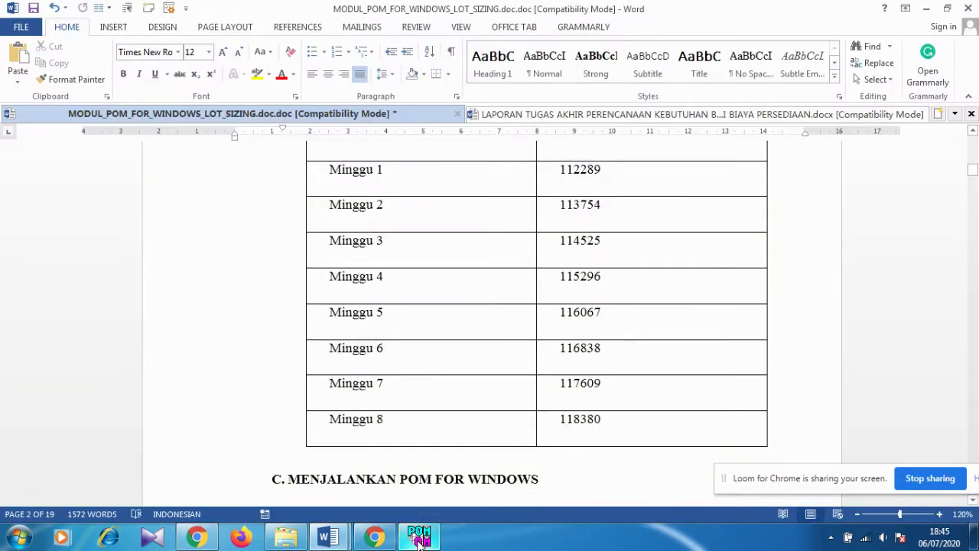
left_click(419, 538)
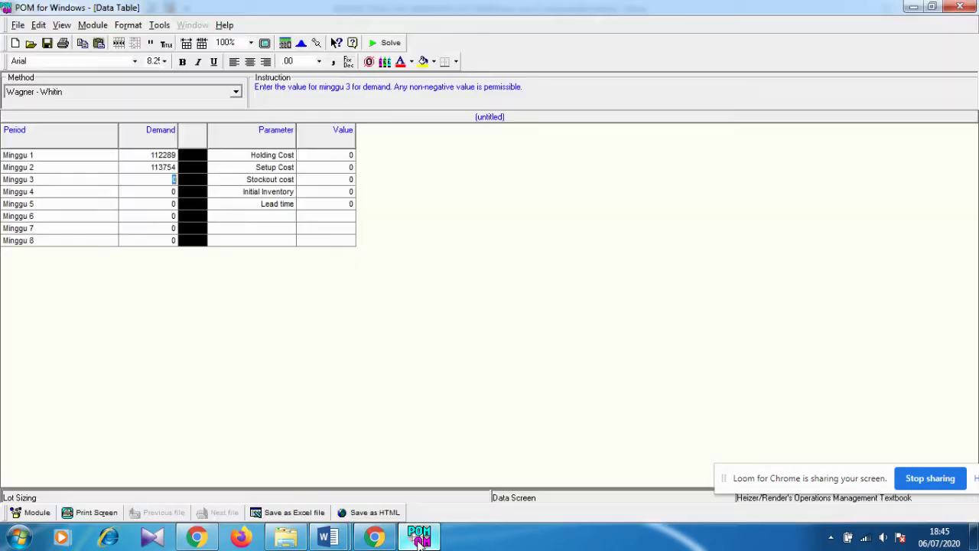
type("114525")
key("Return")
left_click(419, 538)
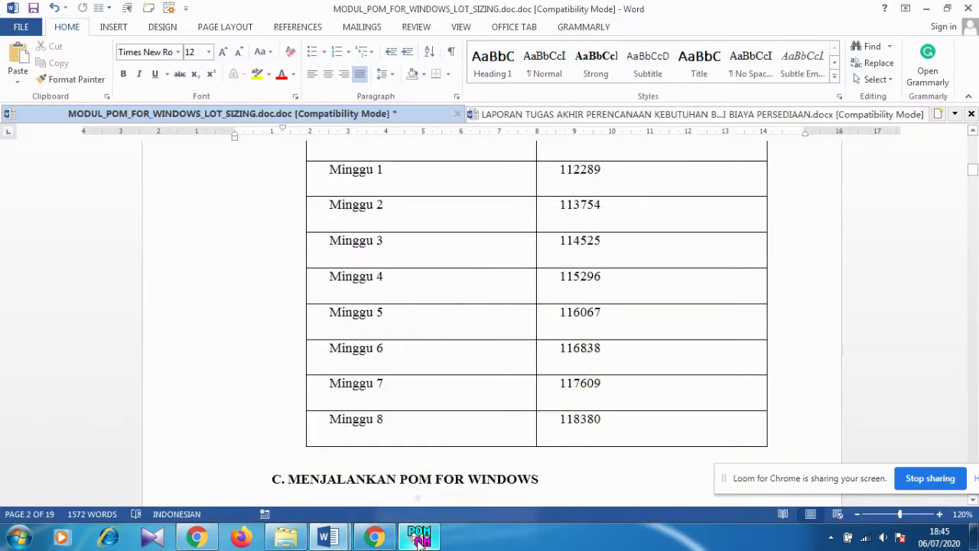
left_click(419, 539)
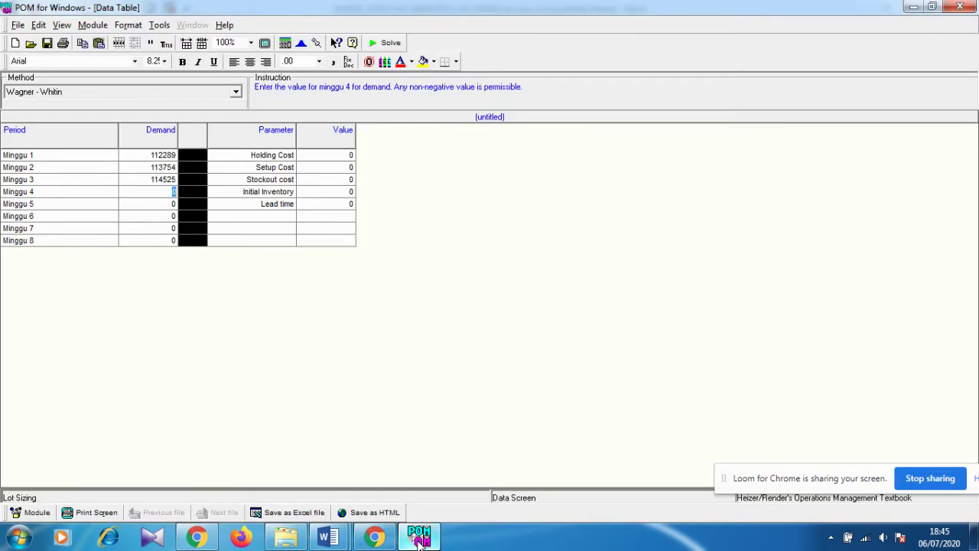
type("115296")
key("Return")
Step: Check the Word table and set the Minggu 5 demand to 116067 in POM for Windows
left_click(419, 538)
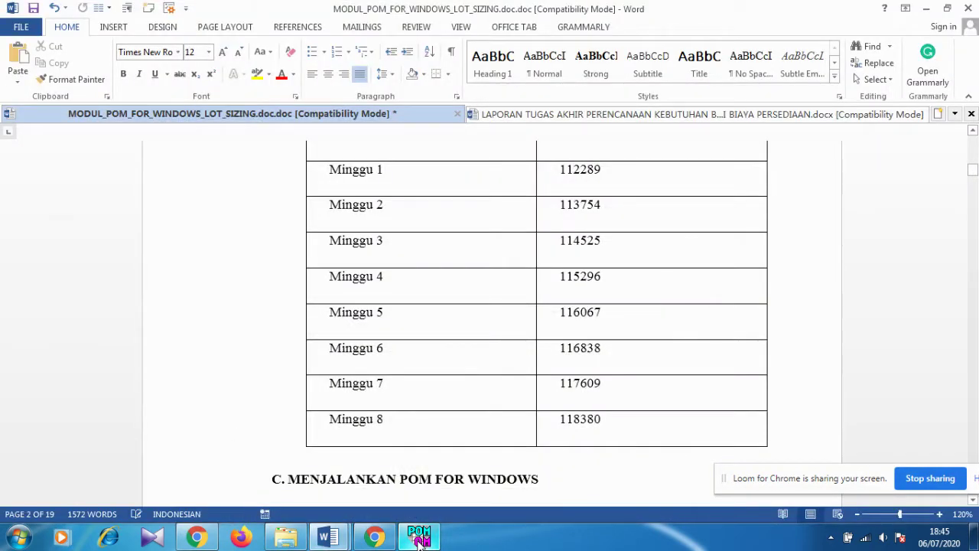
left_click(419, 537)
type("11")
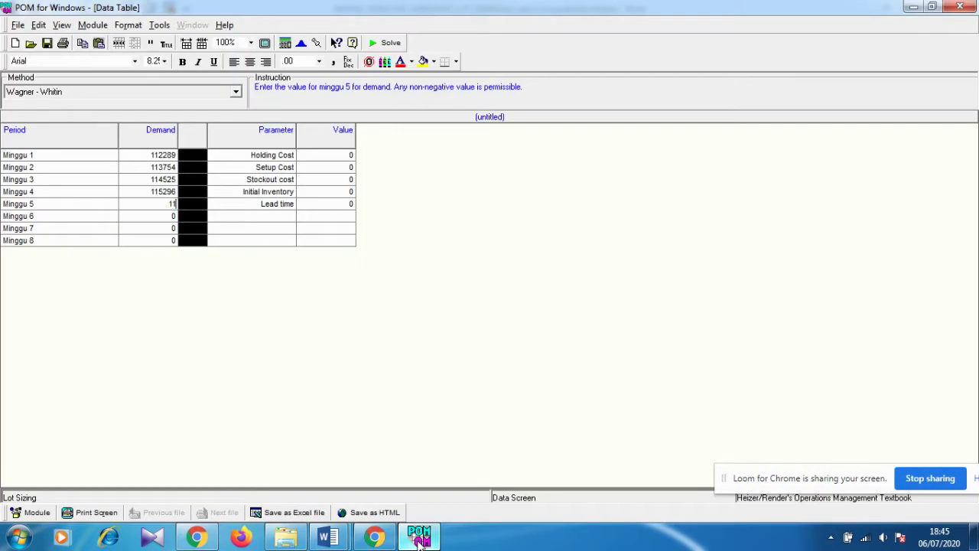
type("6067")
key("Return")
left_click(419, 538)
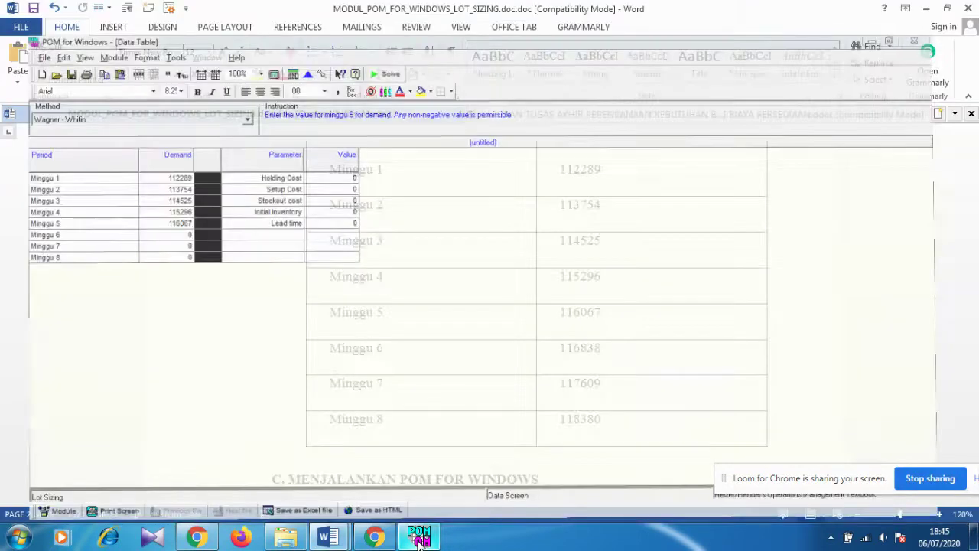
Step: In POM for Windows, enter demands of 116838 for Minggu 6 and 117609 for Minggu 7 from the Word table
left_click(419, 538)
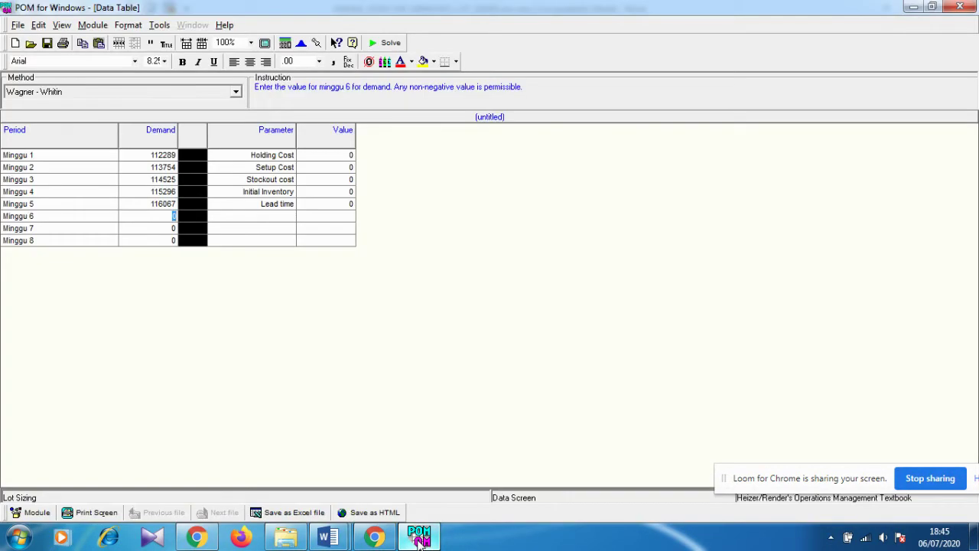
type("116838")
key("Return")
left_click(419, 538)
left_click(420, 538)
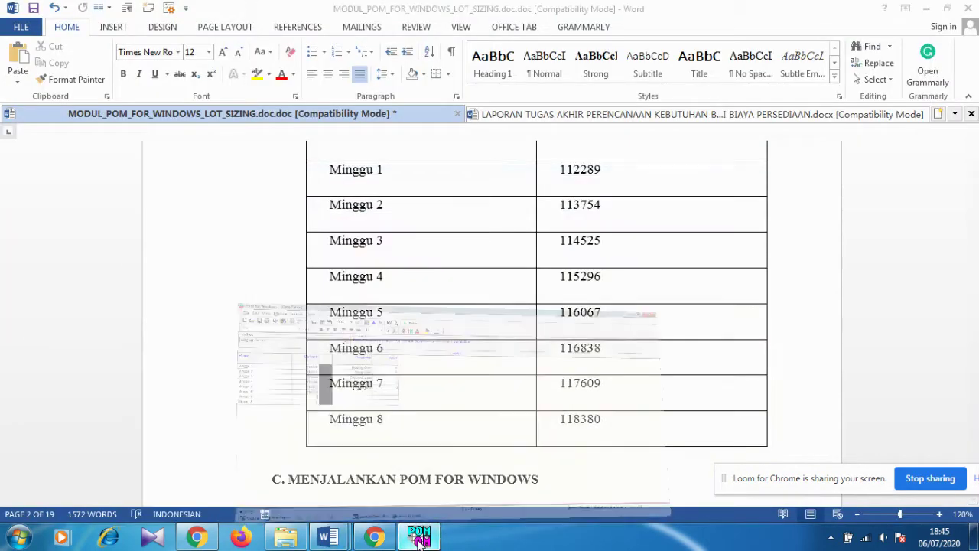
type("117")
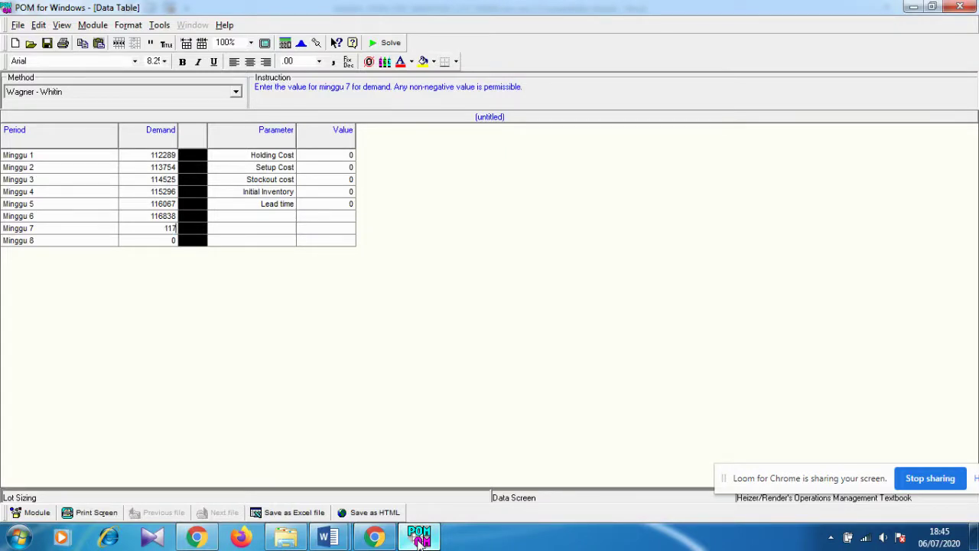
type("609")
key("Return")
Step: Check the Word table and set the Minggu 8 demand to 118380 in POM for Windows
left_click(419, 538)
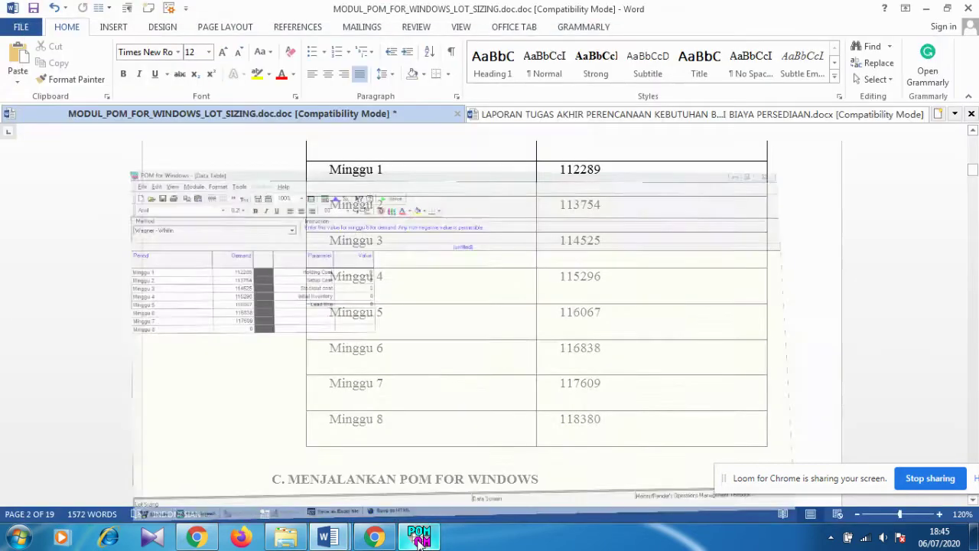
left_click(420, 538)
type("11")
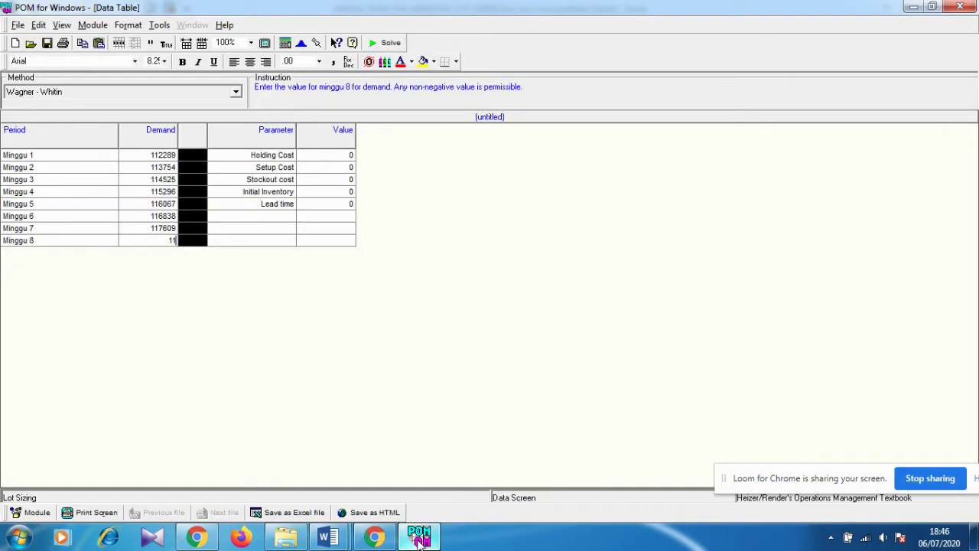
type("8380")
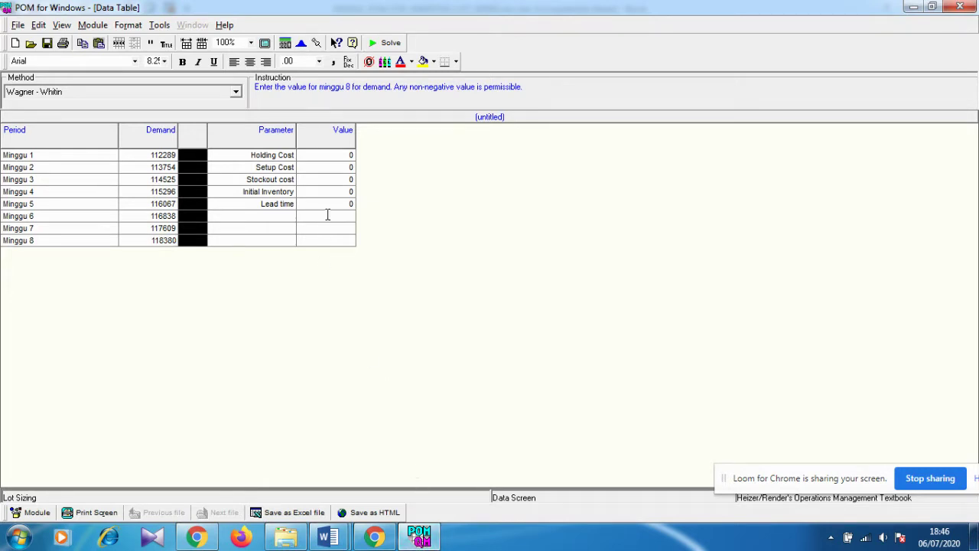
Step: Look up the storage cost in the Word case study and set the Holding Cost to 297000 in POM for Windows
left_click(350, 156)
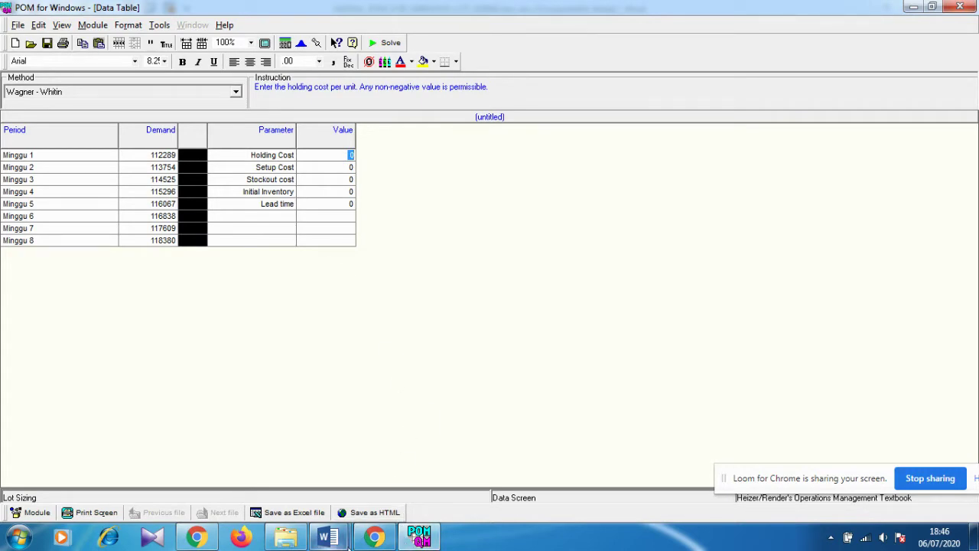
left_click(329, 540)
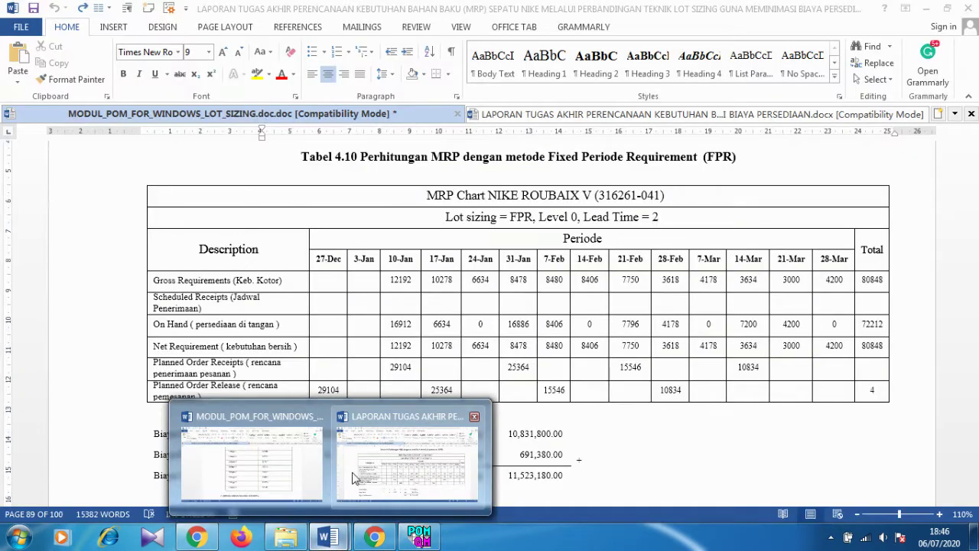
left_click(252, 466)
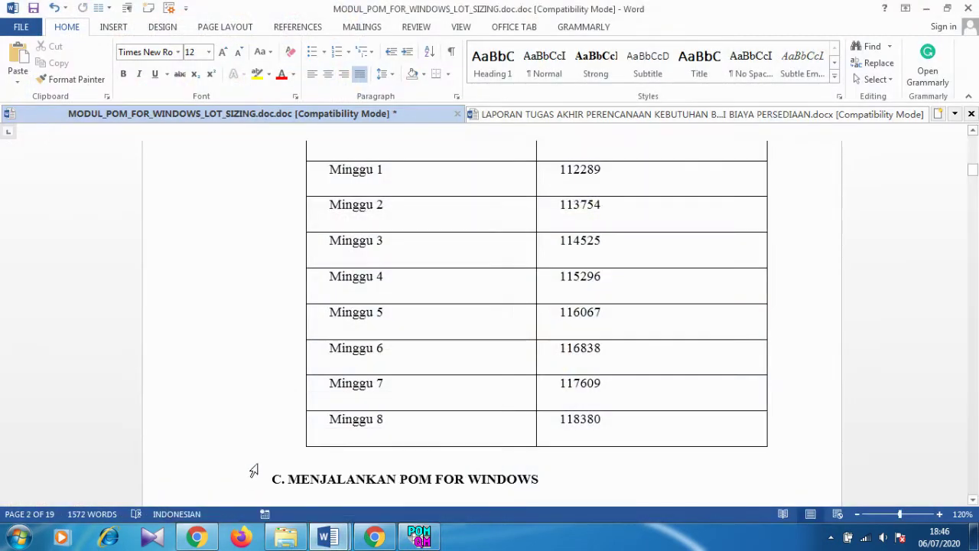
scroll(503, 322, "up", 6)
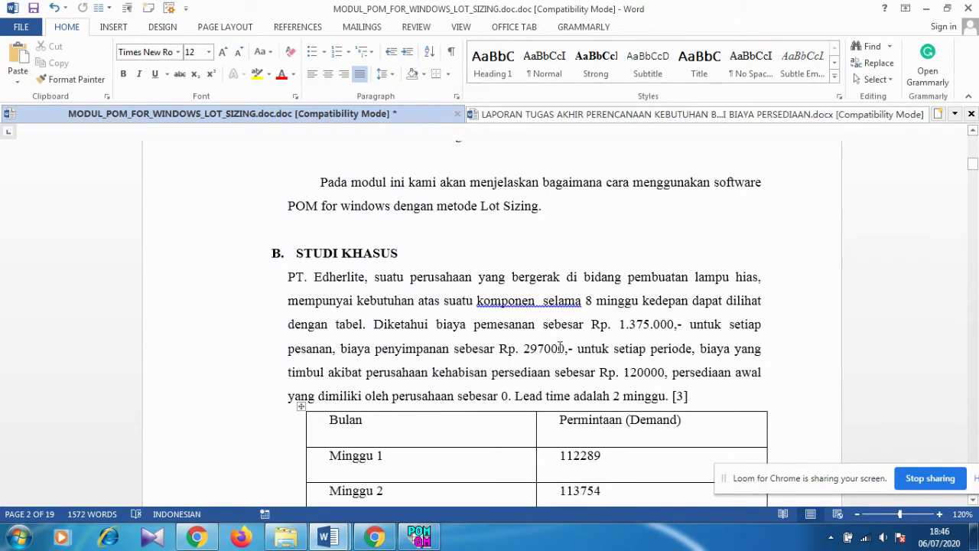
left_click_drag(566, 348, 520, 348)
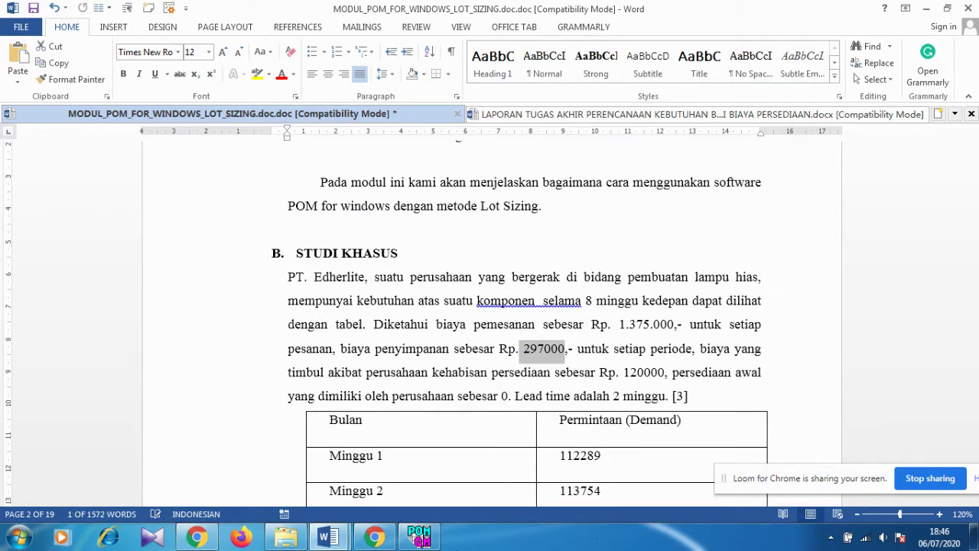
left_click(423, 539)
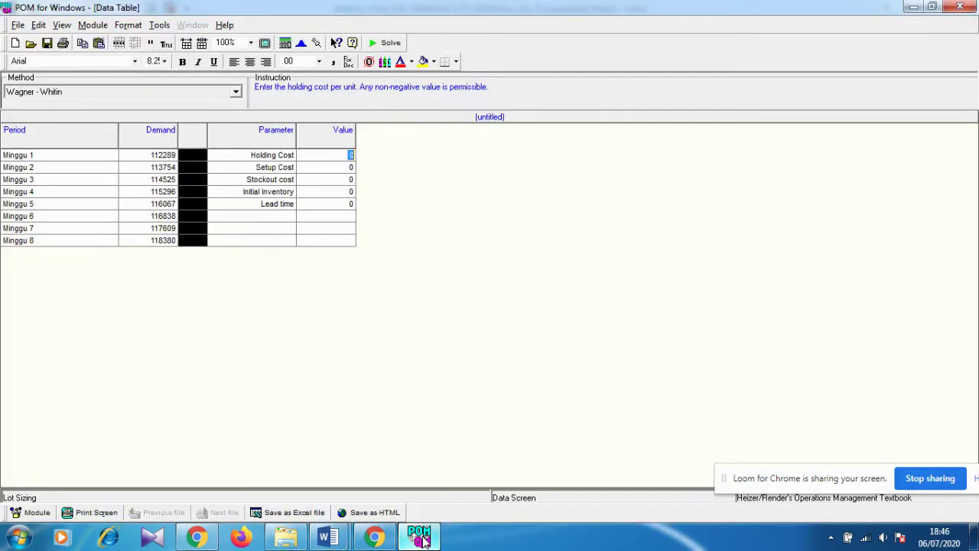
type("297000")
key("Return")
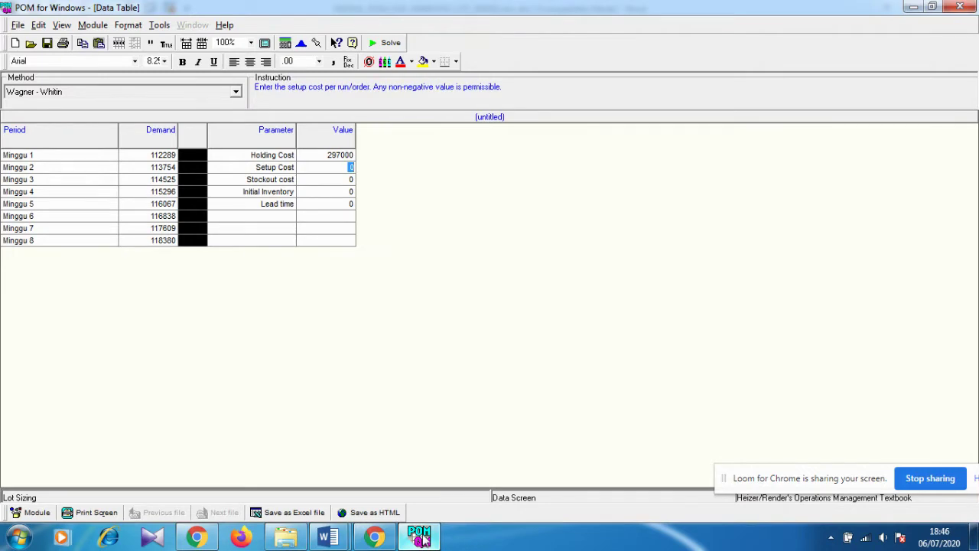
Step: Check the ordering cost in the Word case study and set the Setup Cost to 1375000 in POM for Windows
left_click(420, 538)
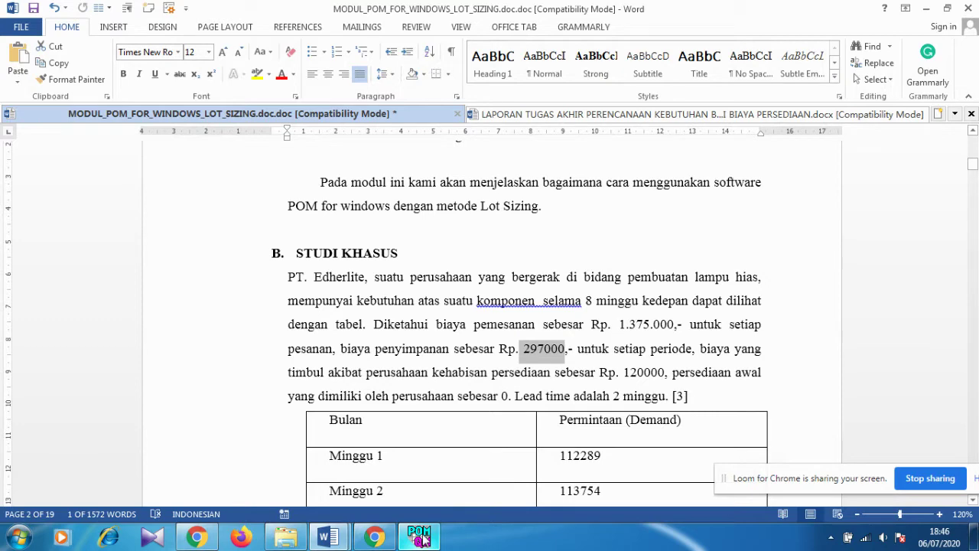
left_click(420, 538)
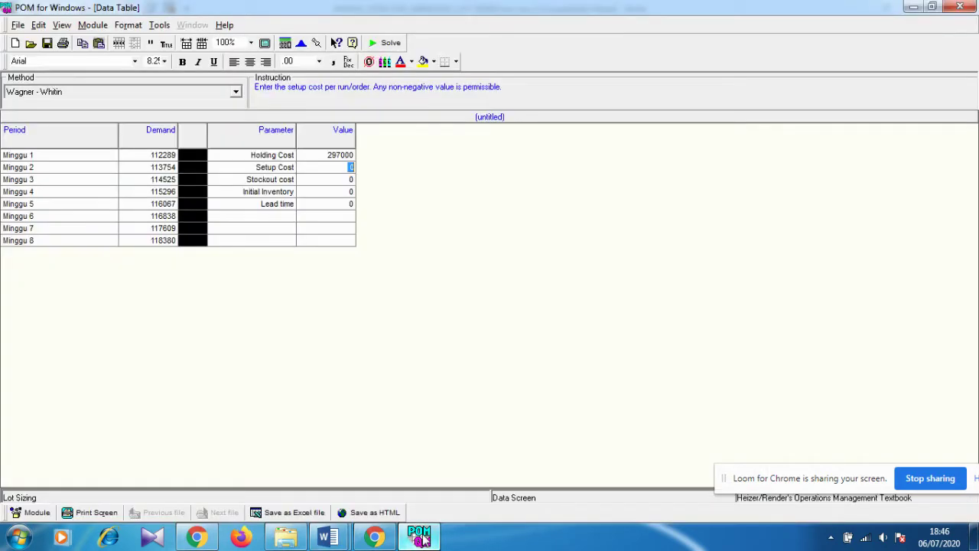
type("1375000")
key("Return")
Step: Check the shortage cost in the Word case study and set the Stockout cost to 120000 in POM for Windows
left_click(420, 536)
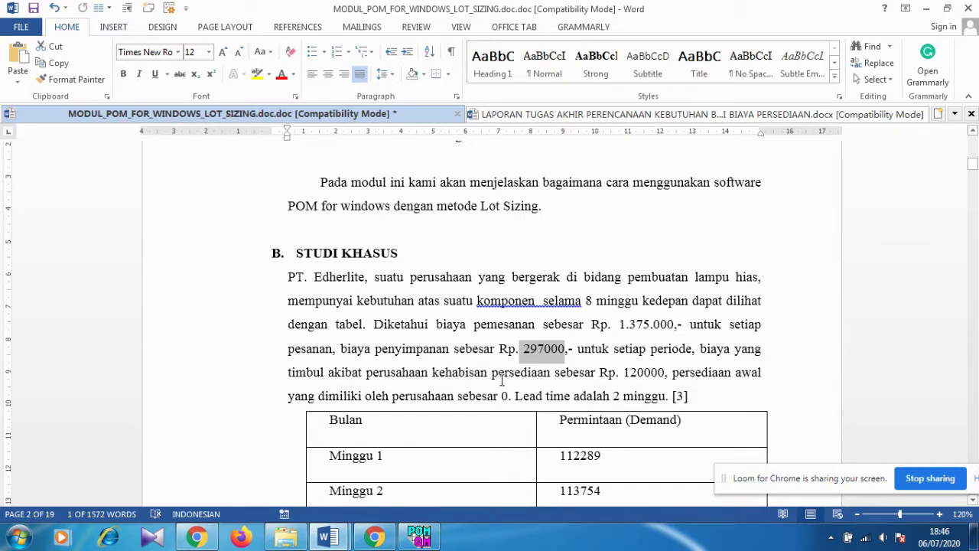
left_click(419, 538)
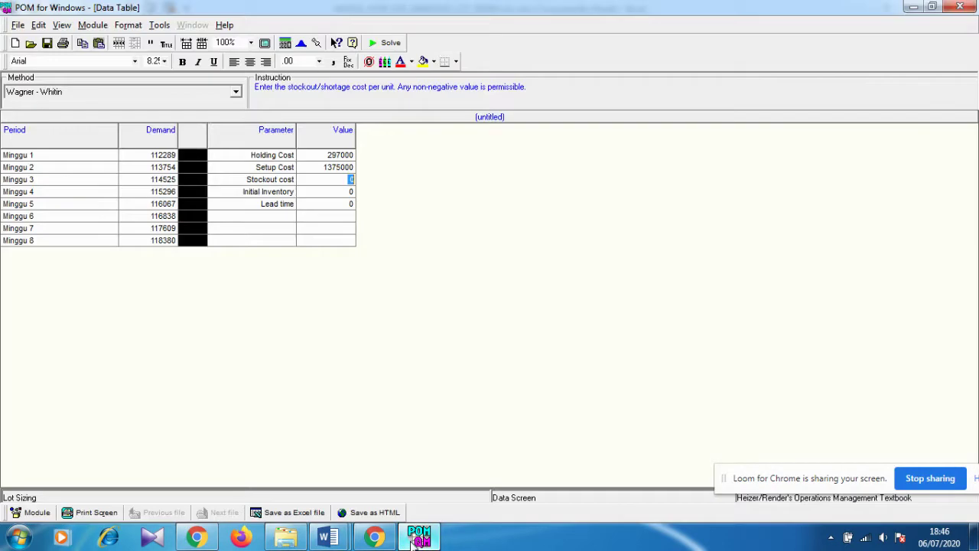
type("120000")
key("Return")
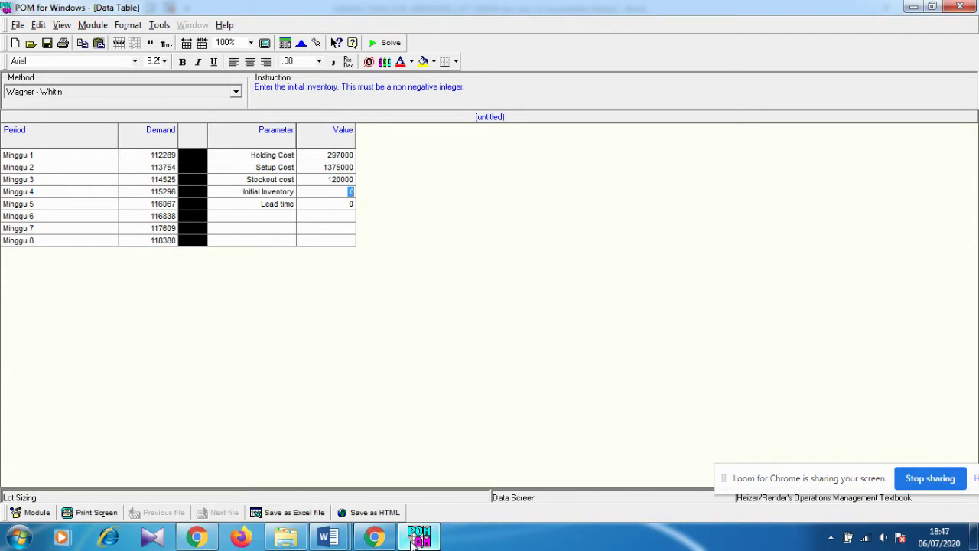
Step: Check the Word case study and set the Initial Inventory to 2 in POM for Windows
left_click(414, 541)
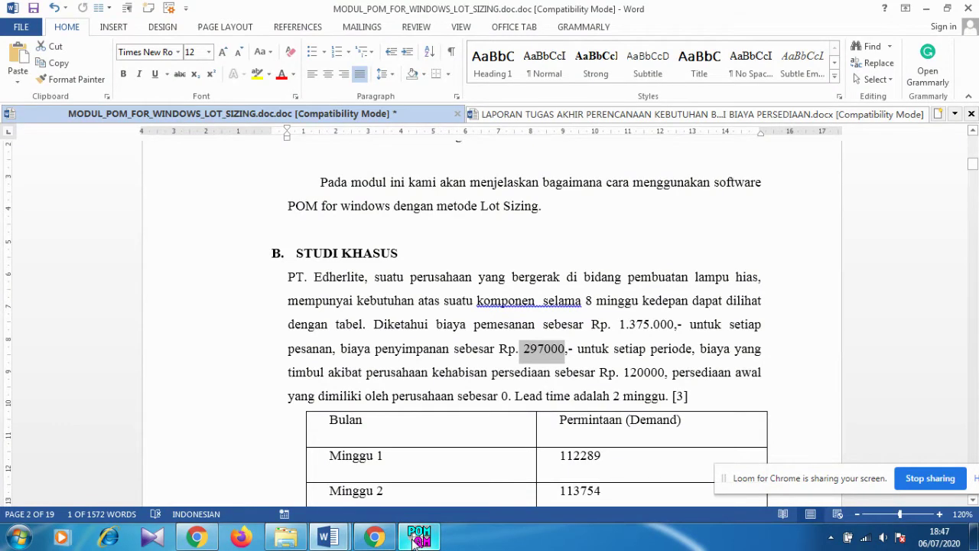
left_click(414, 541)
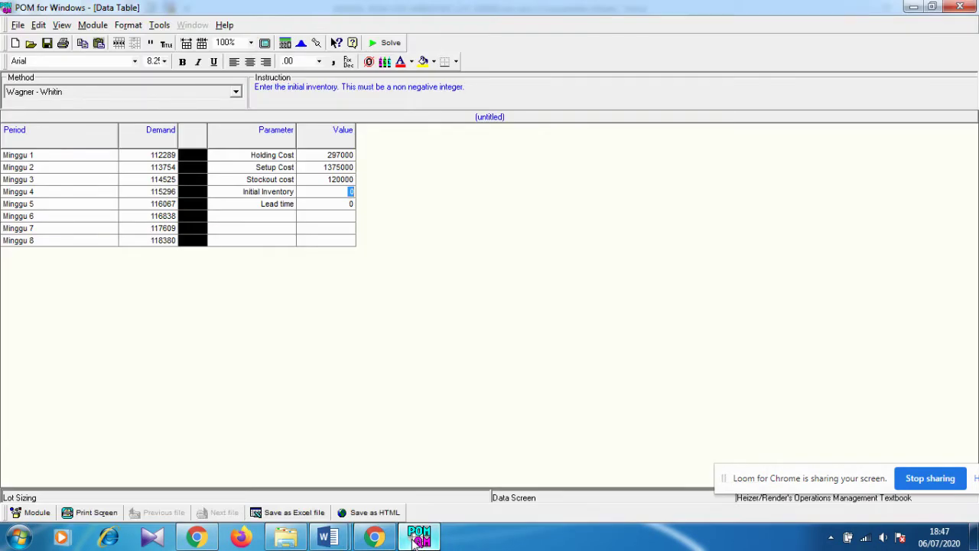
type("2")
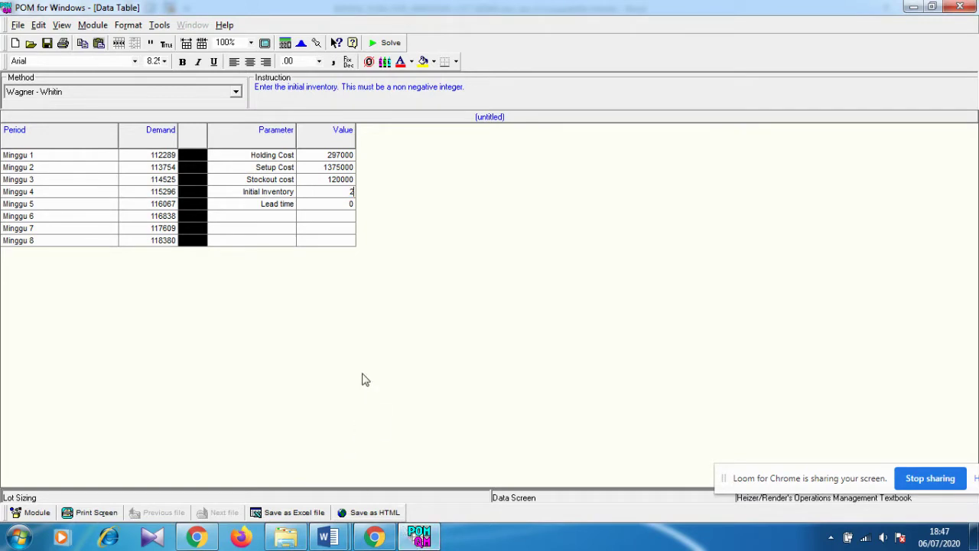
left_click(357, 365)
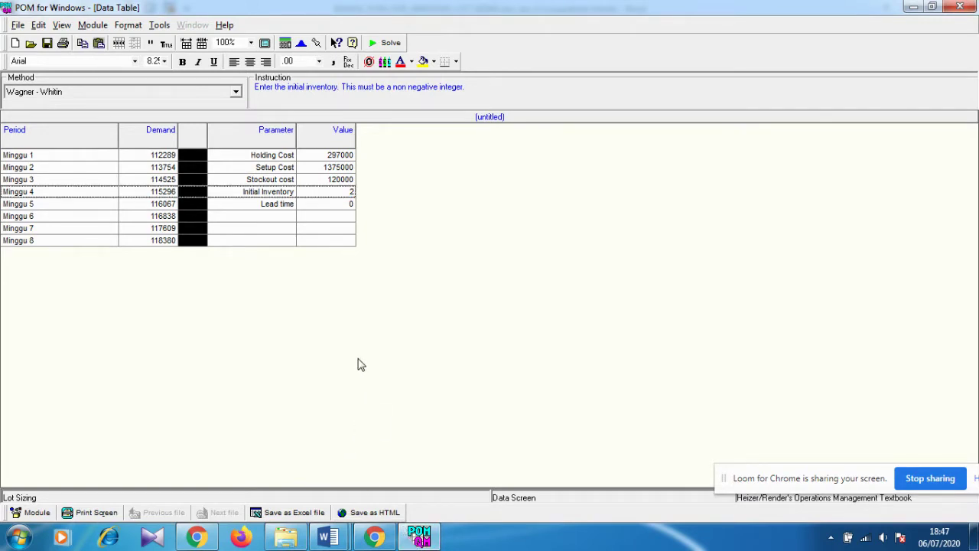
Step: Switch to the Word module and examine its Lot For Lot explanation and the method selection and data input instructions
left_click(349, 538)
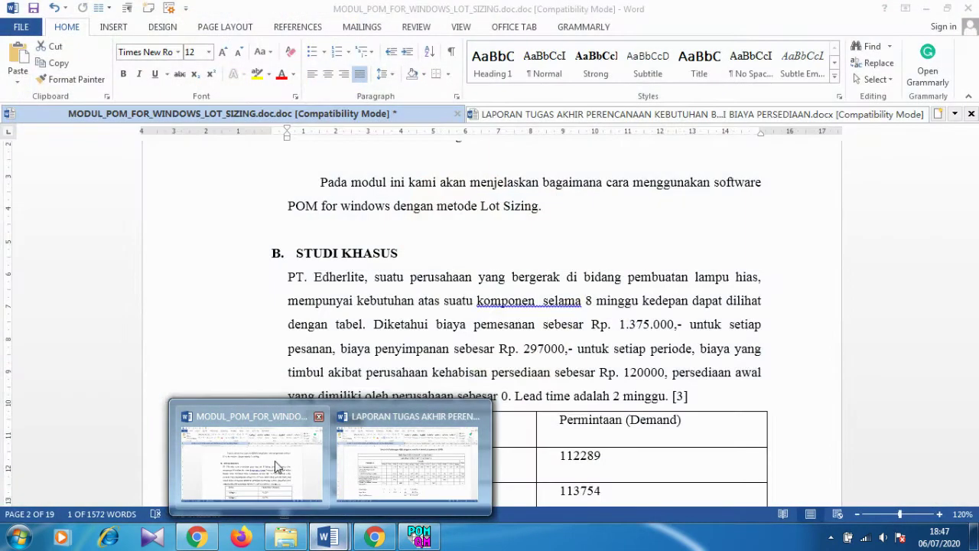
left_click(275, 461)
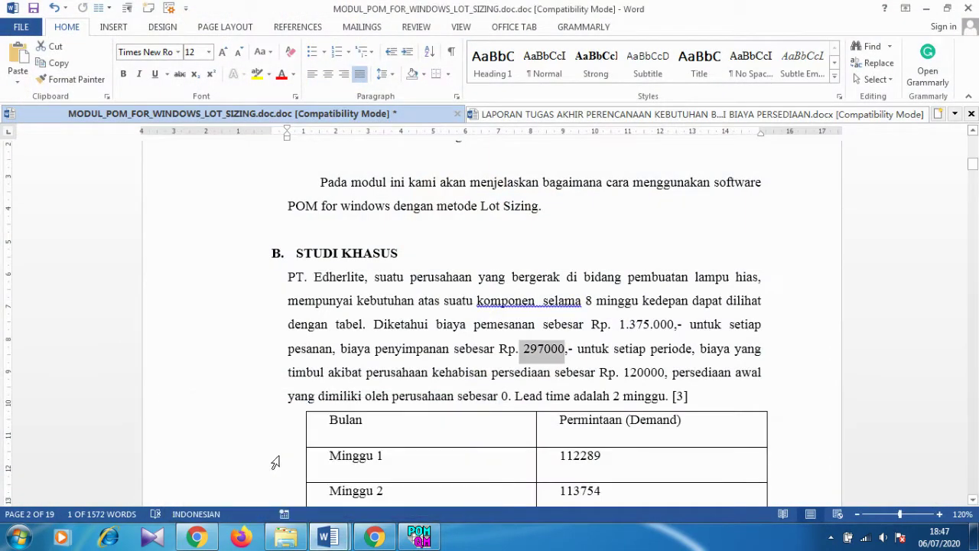
scroll(513, 345, "down", 10)
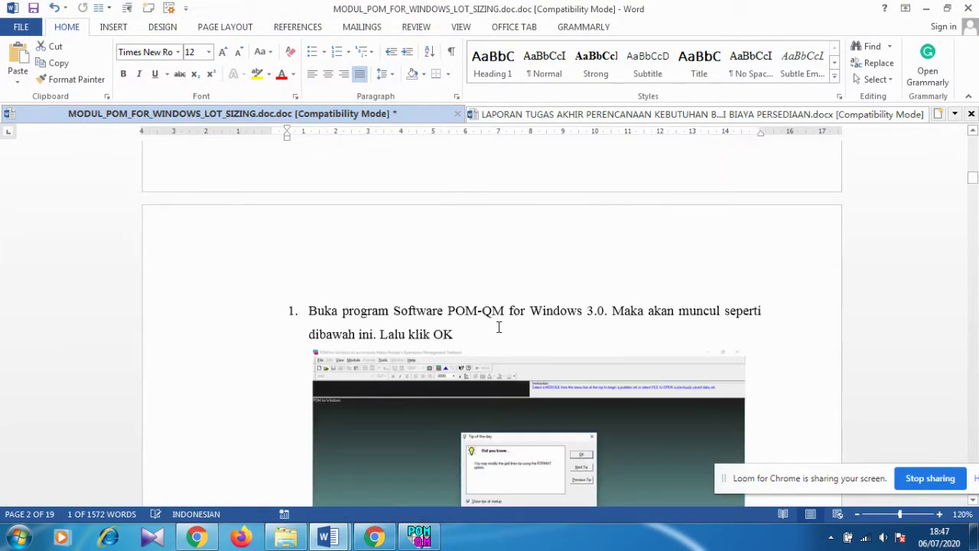
scroll(498, 327, "down", 15)
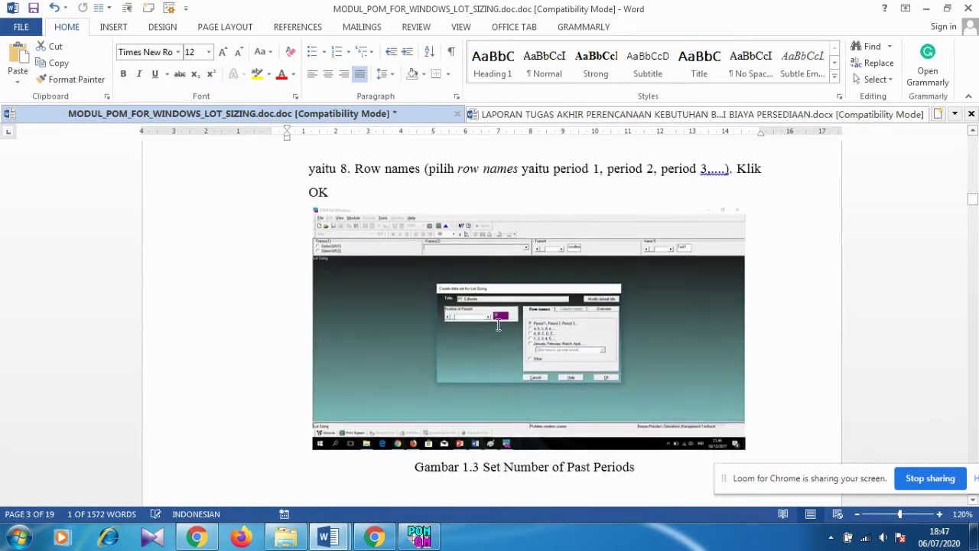
scroll(498, 325, "down", 8)
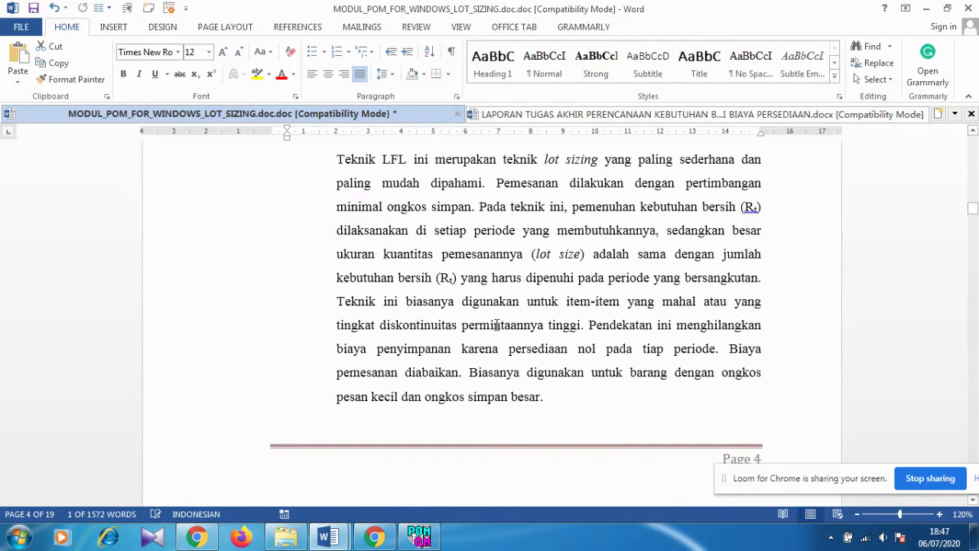
scroll(497, 325, "up", 1)
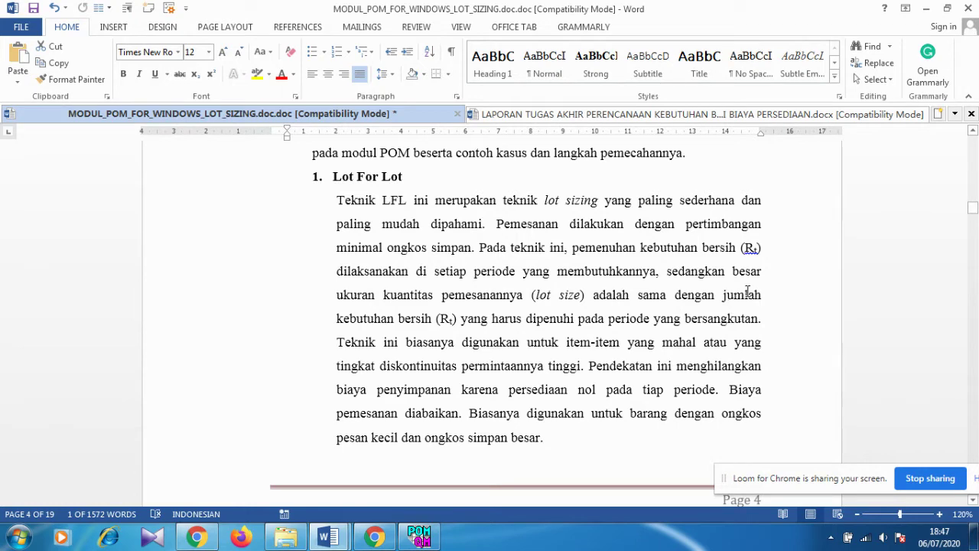
scroll(673, 313, "down", 10)
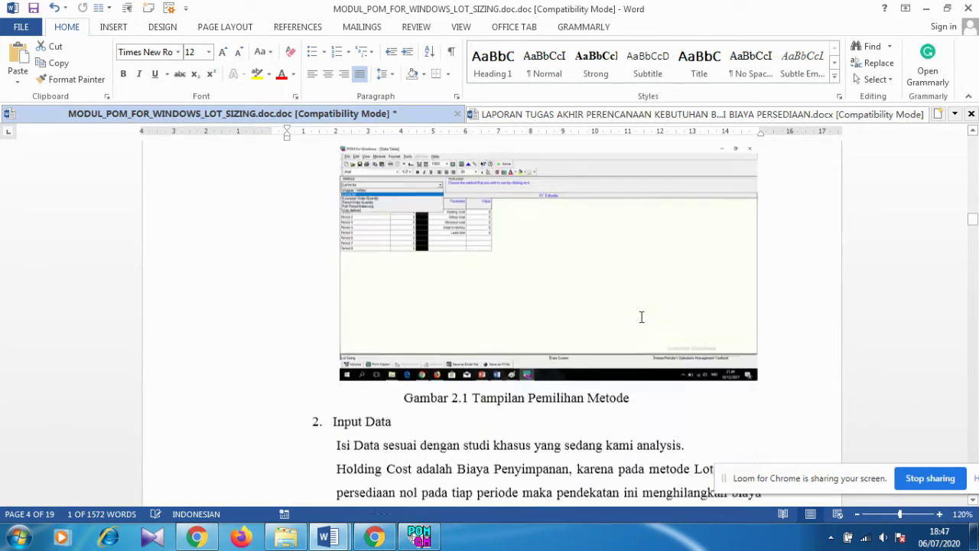
scroll(641, 317, "down", 1)
Step: In POM for Windows, choose the Lot for lot method and solve the problem
left_click(419, 536)
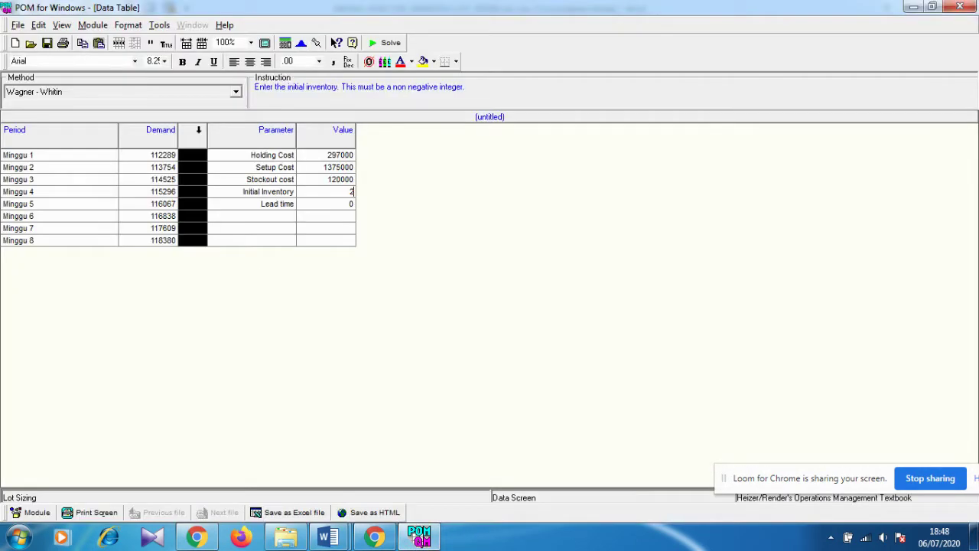
left_click(123, 93)
left_click(87, 114)
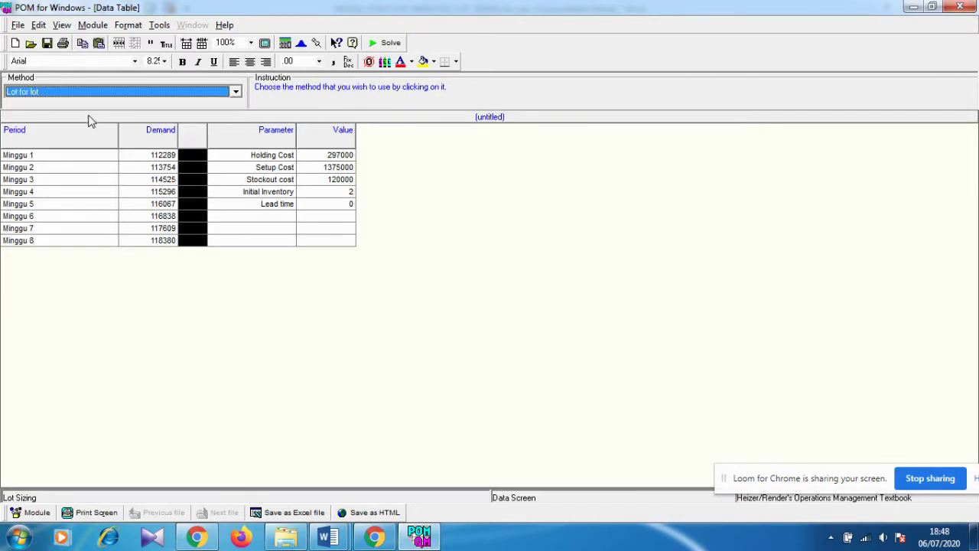
left_click(389, 44)
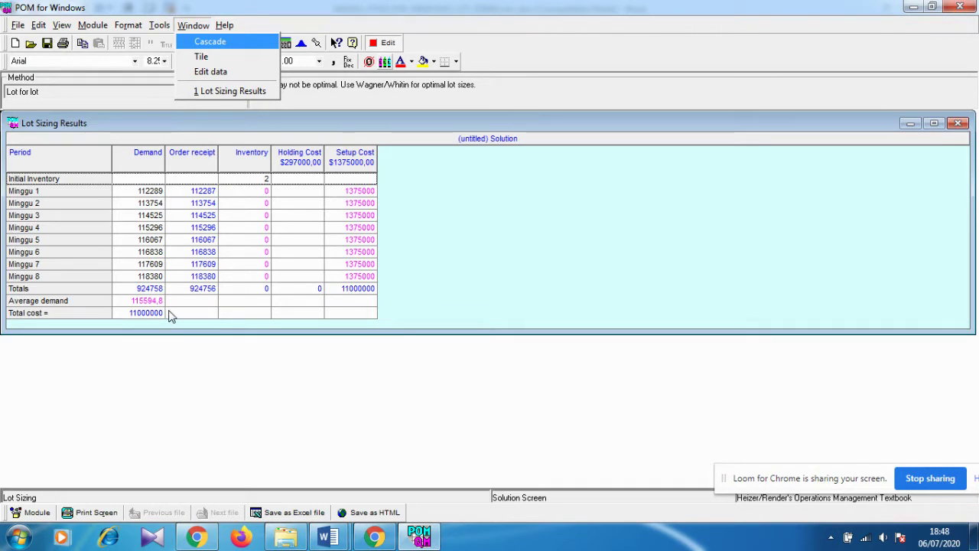
Step: Return from the lot sizing results to the data table and reset the Initial Inventory to 0
left_click(380, 44)
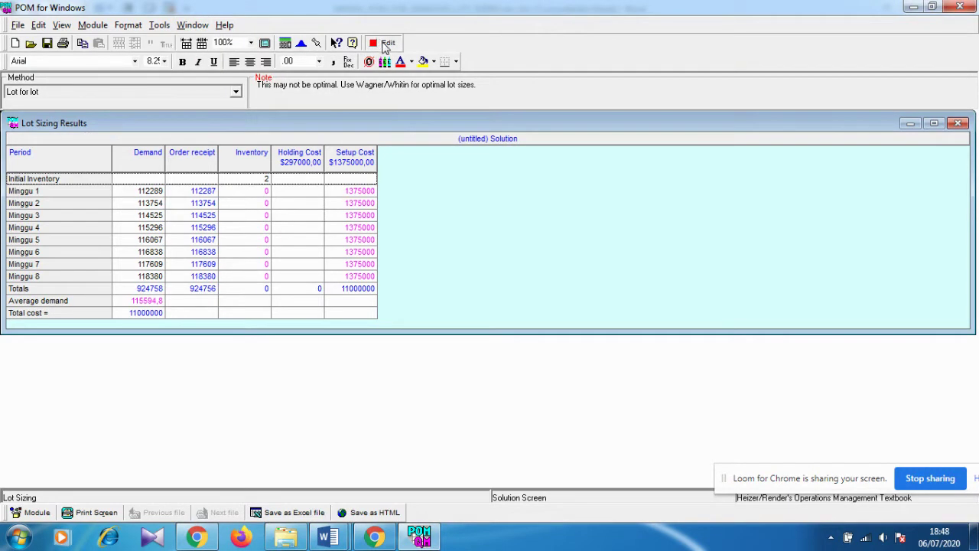
left_click(386, 45)
left_click(349, 192)
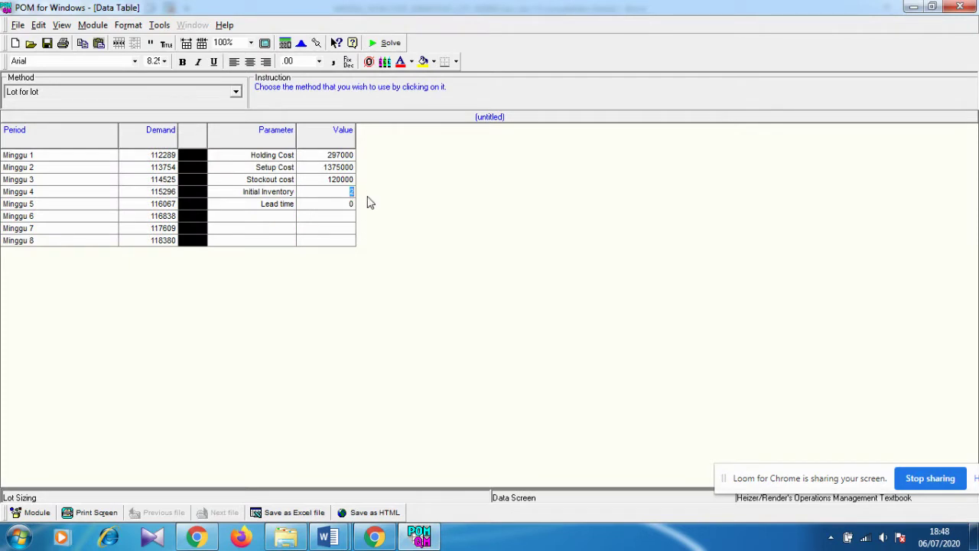
key("Delete")
left_click(349, 203)
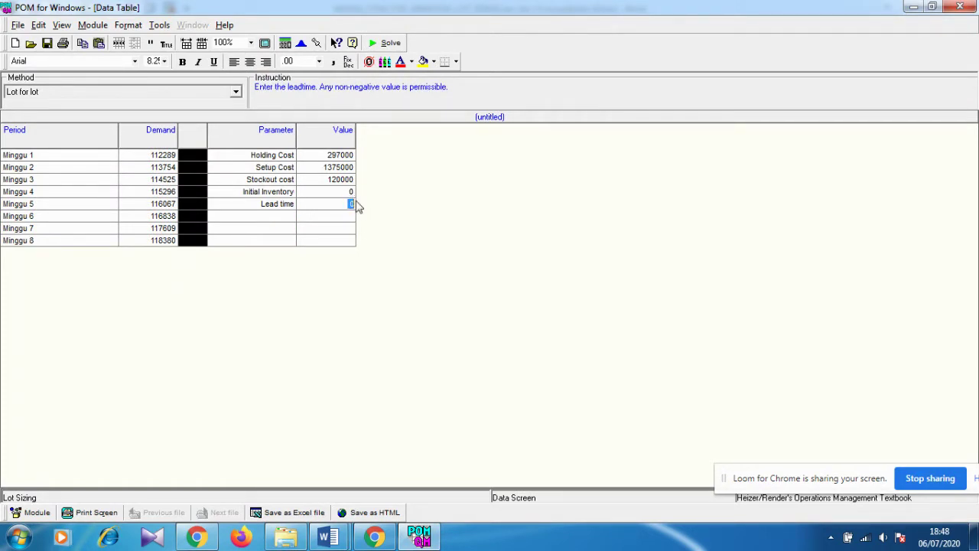
Step: Set the Lead time to 2 and solve the lot sizing problem
type("2")
left_click(387, 43)
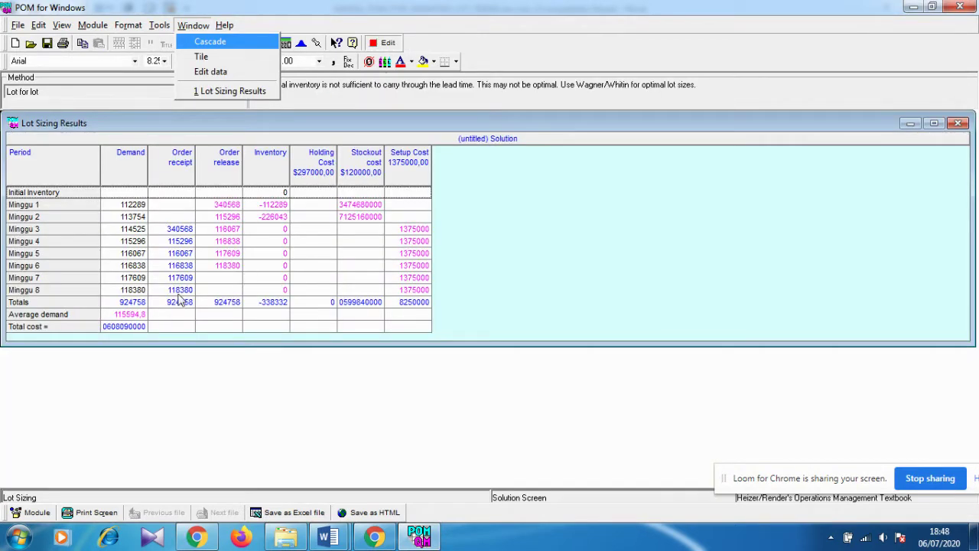
left_click(116, 333)
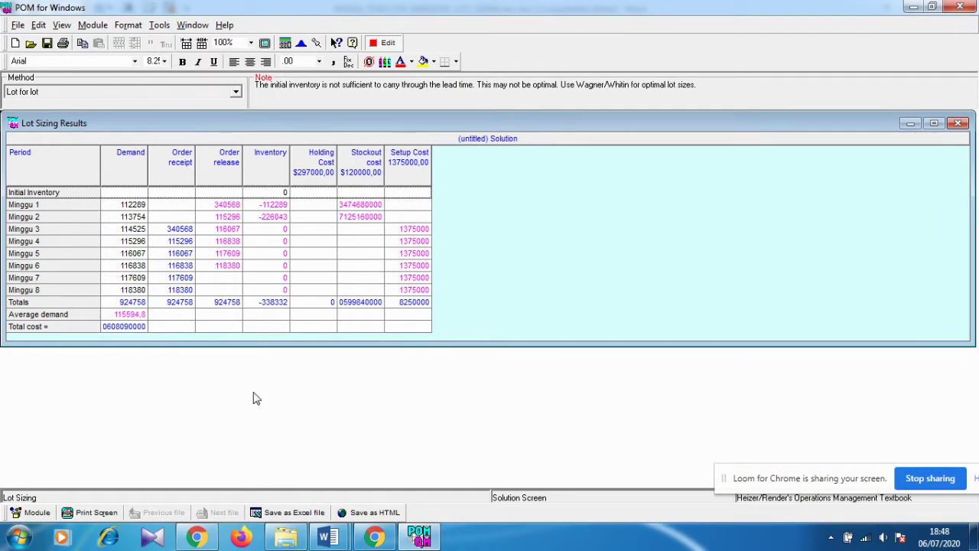
Step: Switch to the desktop, launch QM for Windows, and dismiss the Quick Start Instructions with the option not to show them at startup
left_click(912, 7)
left_click(925, 8)
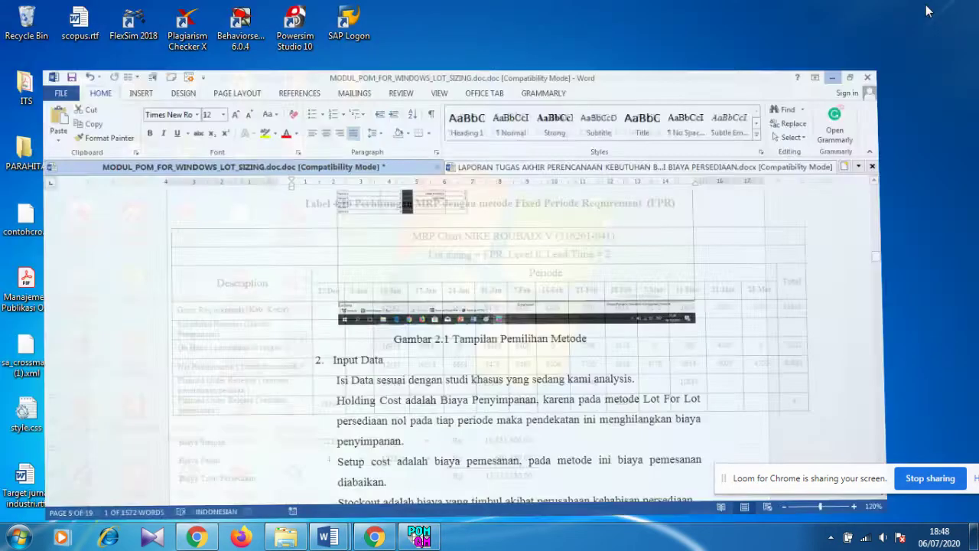
double_click(292, 94)
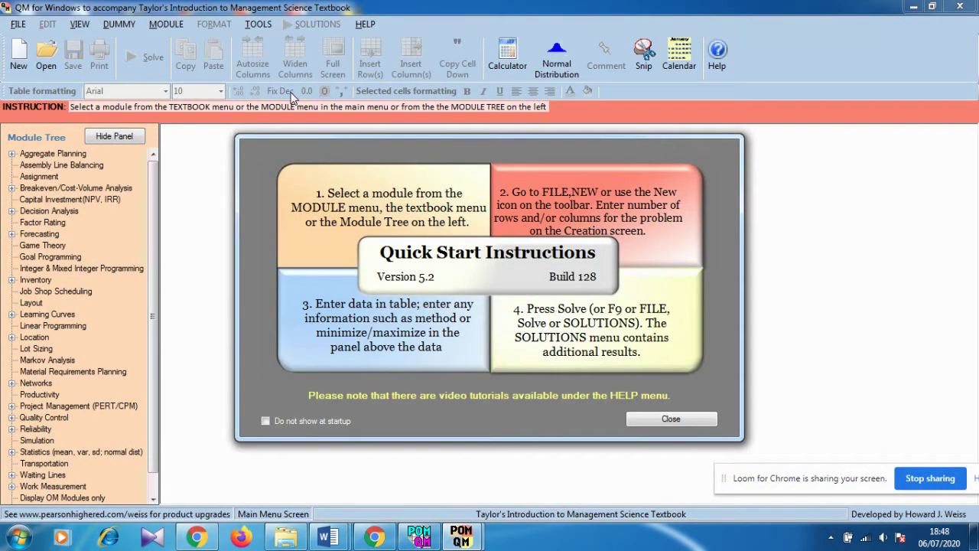
left_click(277, 420)
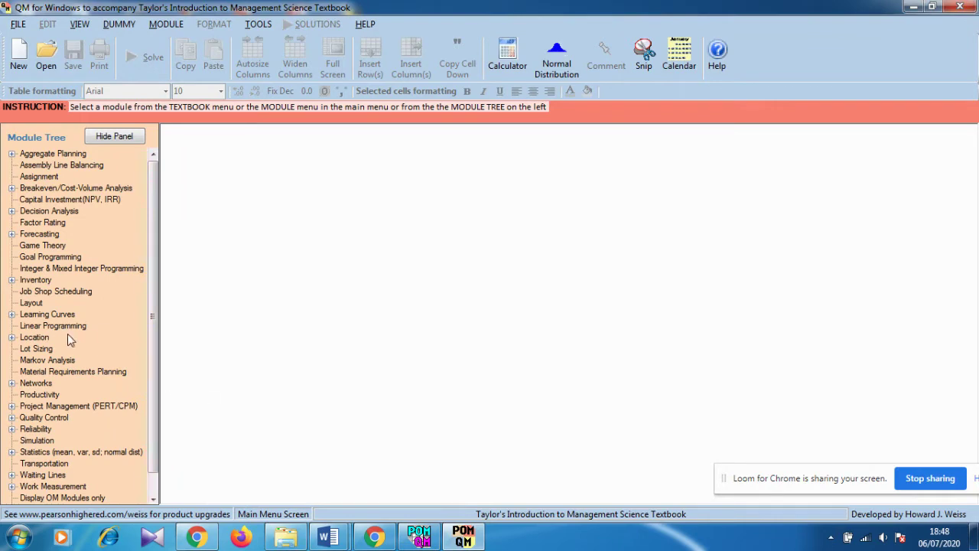
Step: Create a Lot Sizing data set with 8 periods and custom row names based on "minggu"
left_click(38, 349)
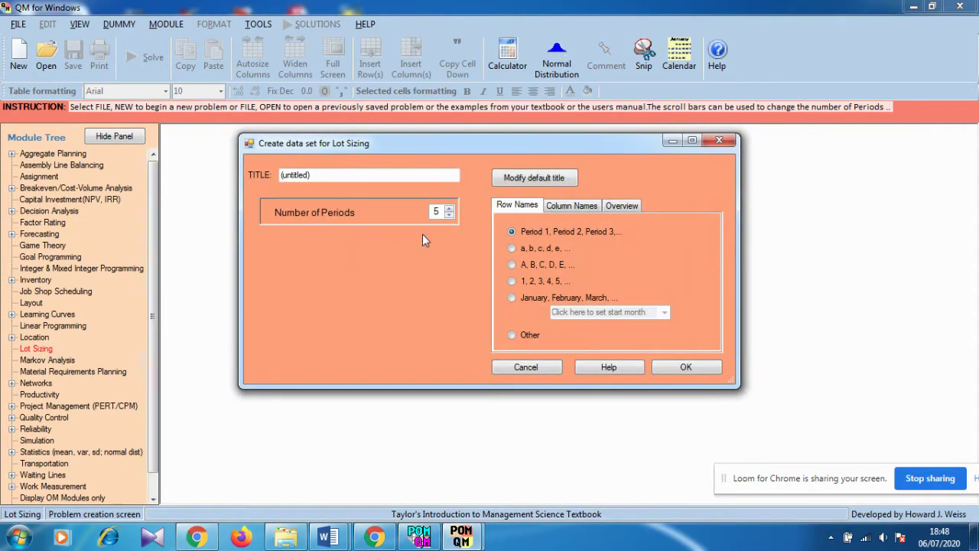
double_click(439, 211)
type("8")
left_click(523, 340)
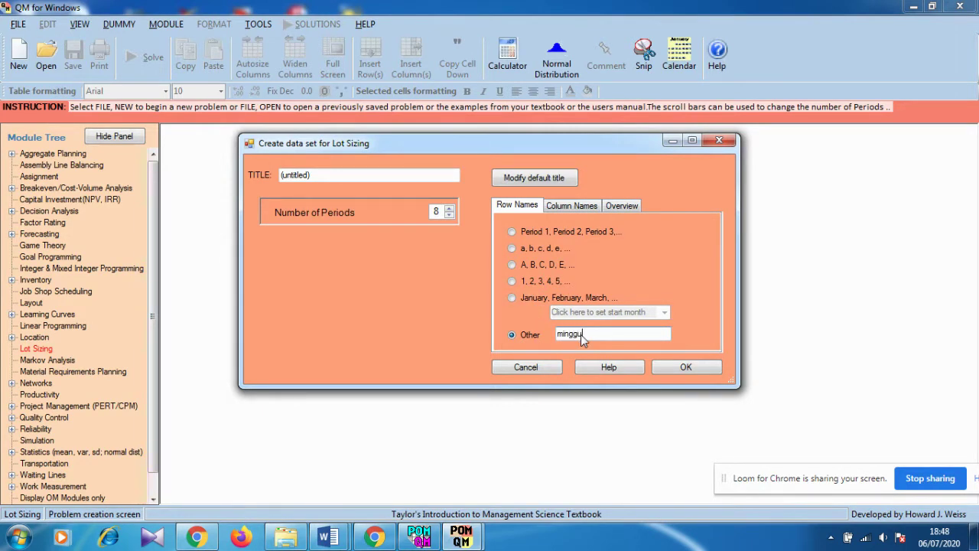
left_click(699, 368)
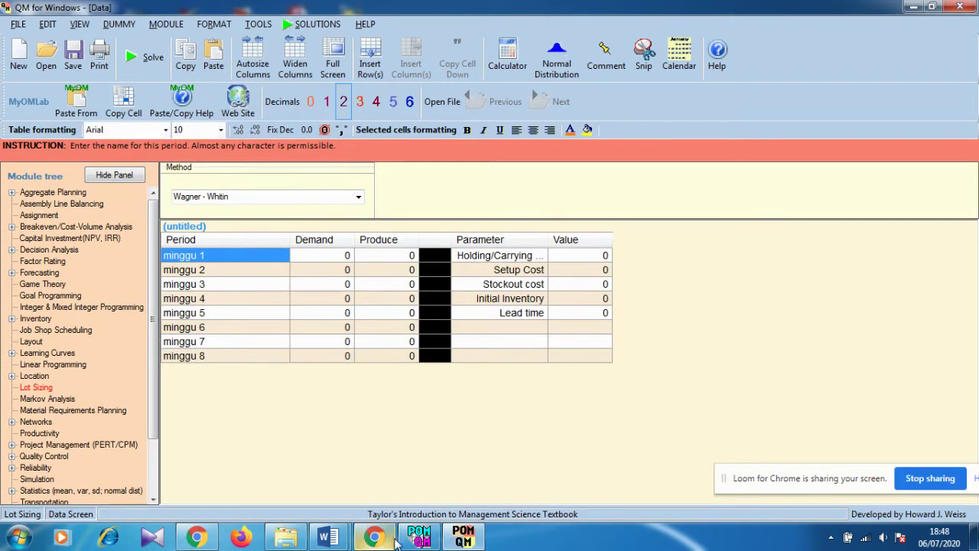
Step: Find the weekly demand table in the Word module and enter 112289 as the minggu 1 demand in QM for Windows
left_click(327, 538)
left_click(257, 447)
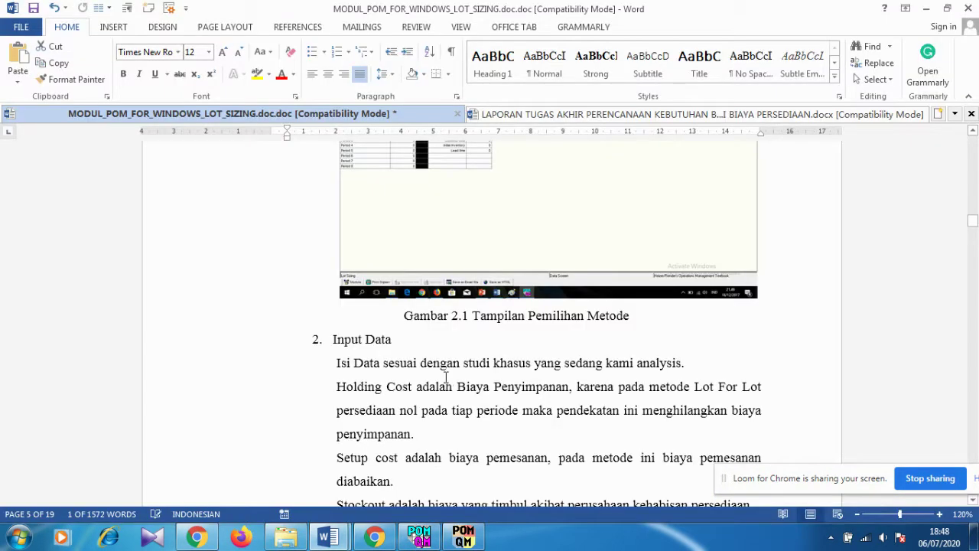
scroll(446, 376, "up", 20)
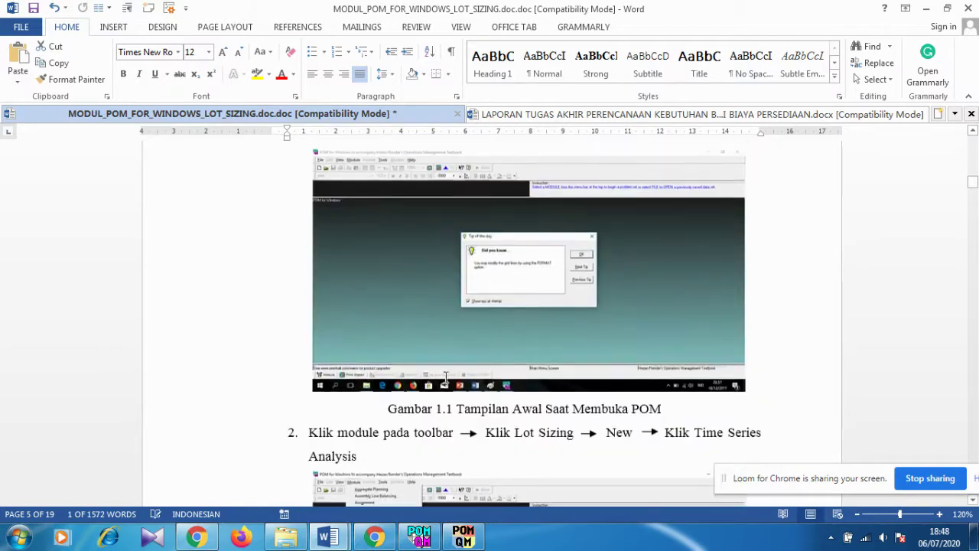
scroll(446, 376, "up", 10)
scroll(446, 377, "up", 3)
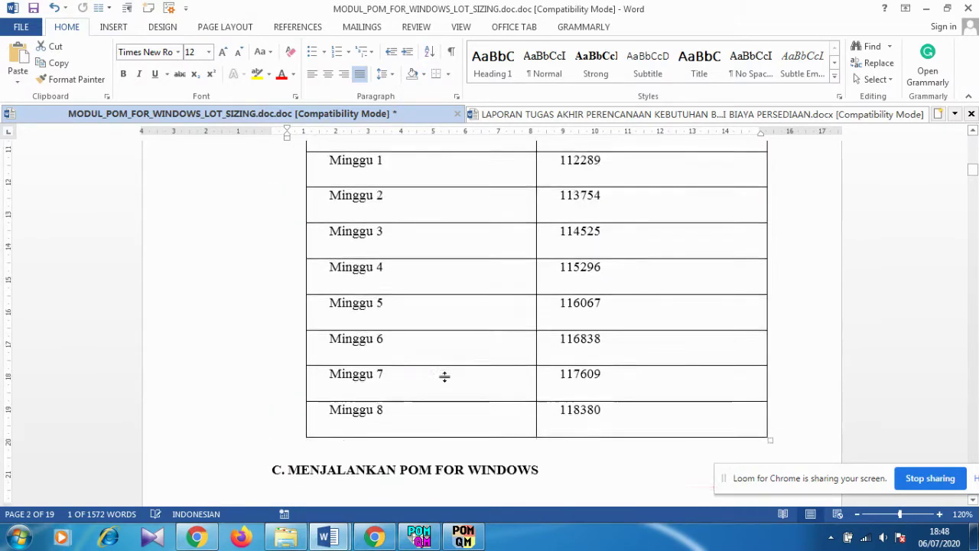
left_click(464, 537)
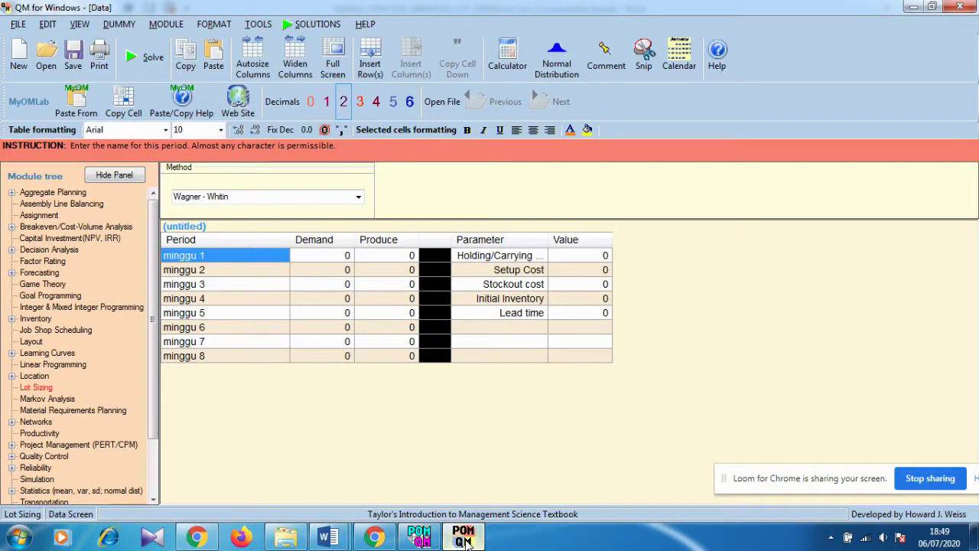
left_click(346, 256)
type("1")
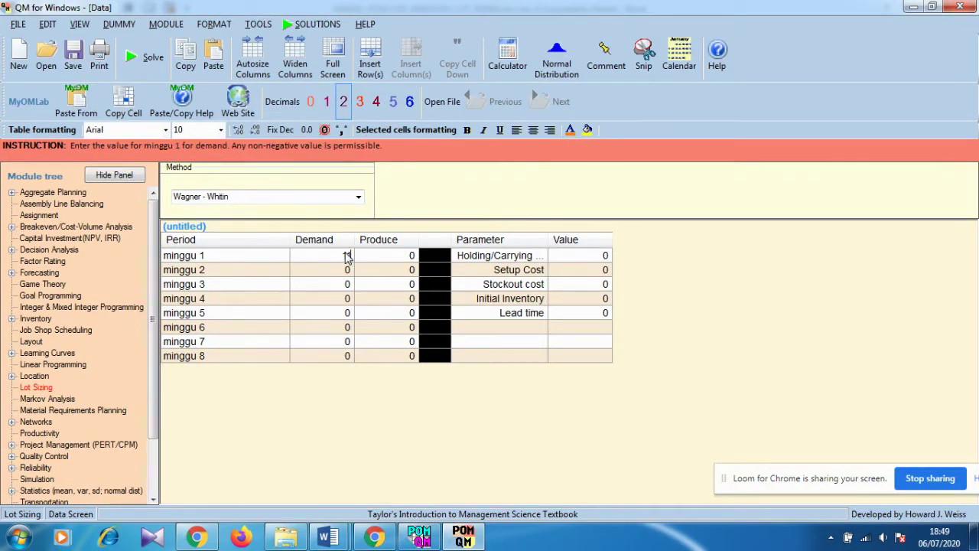
type("1280")
key("Tab")
key("Down")
key("Up")
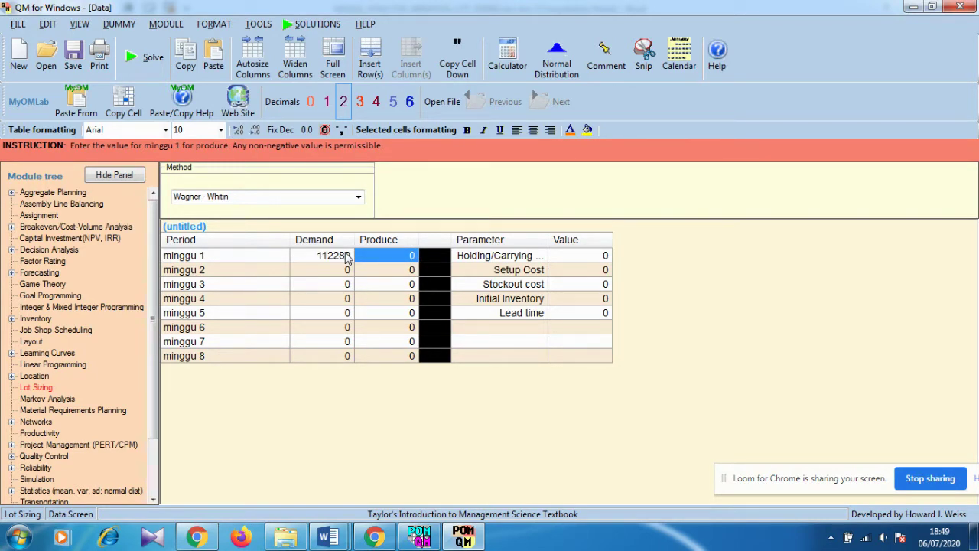
key("Tab")
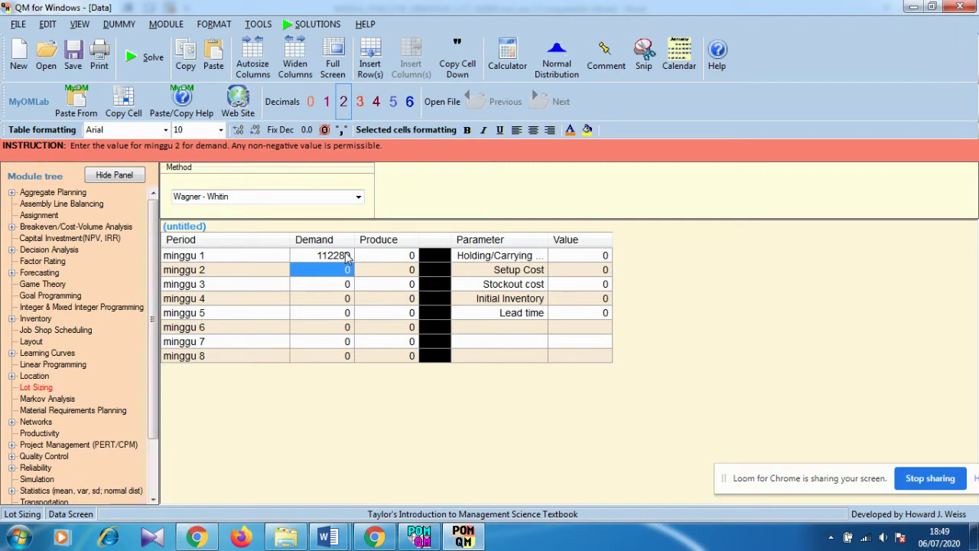
Step: Check the demand table in Word and enter demands of 113754 for minggu 2 and 114525 for minggu 3 in QM for Windows
left_click(476, 540)
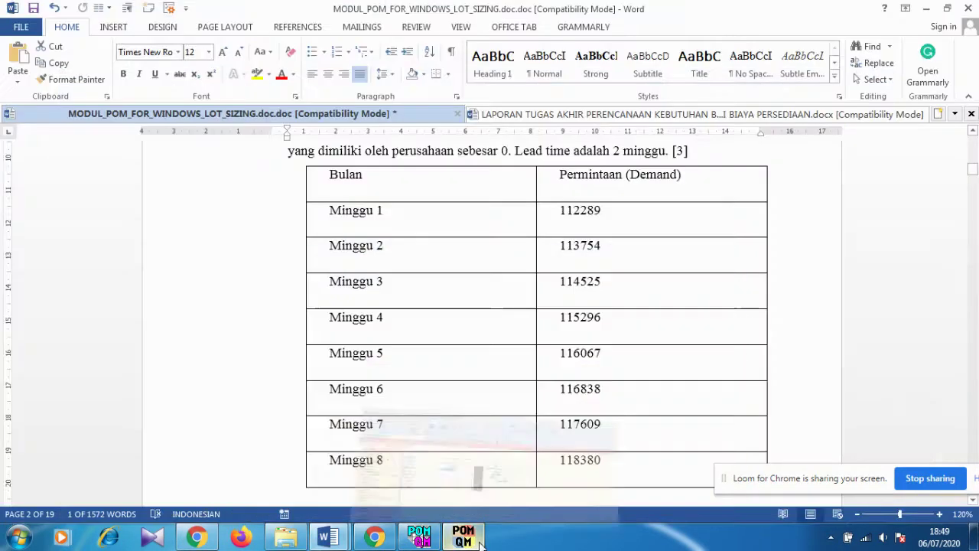
left_click(476, 541)
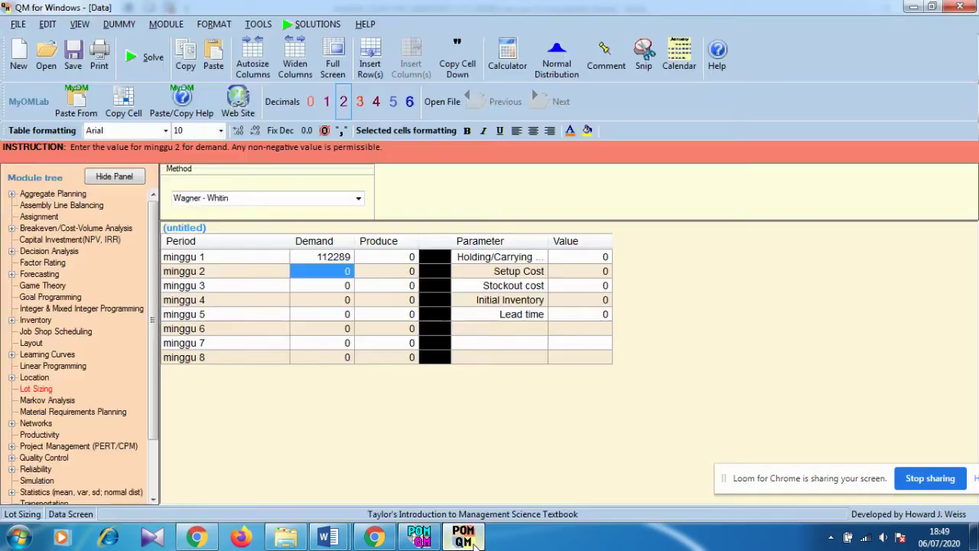
type("113754")
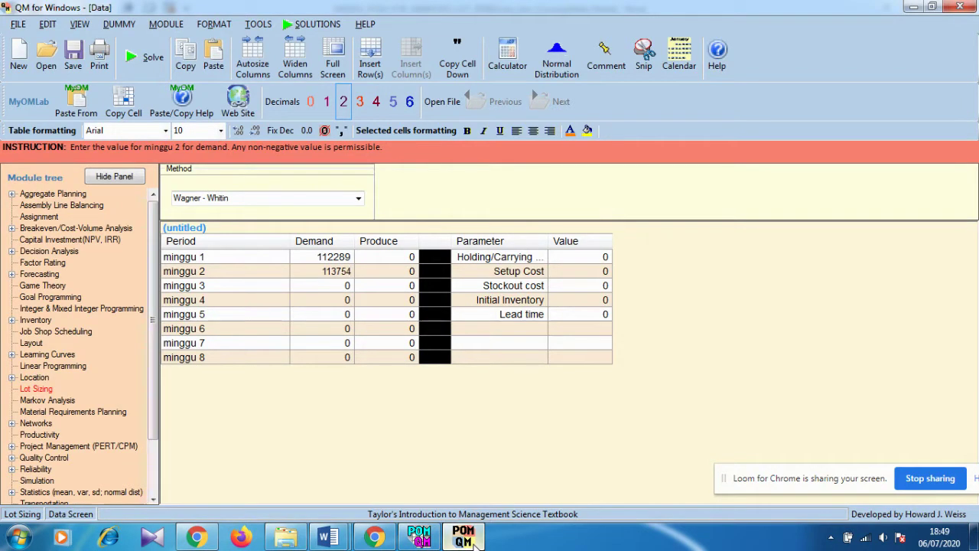
key("Return")
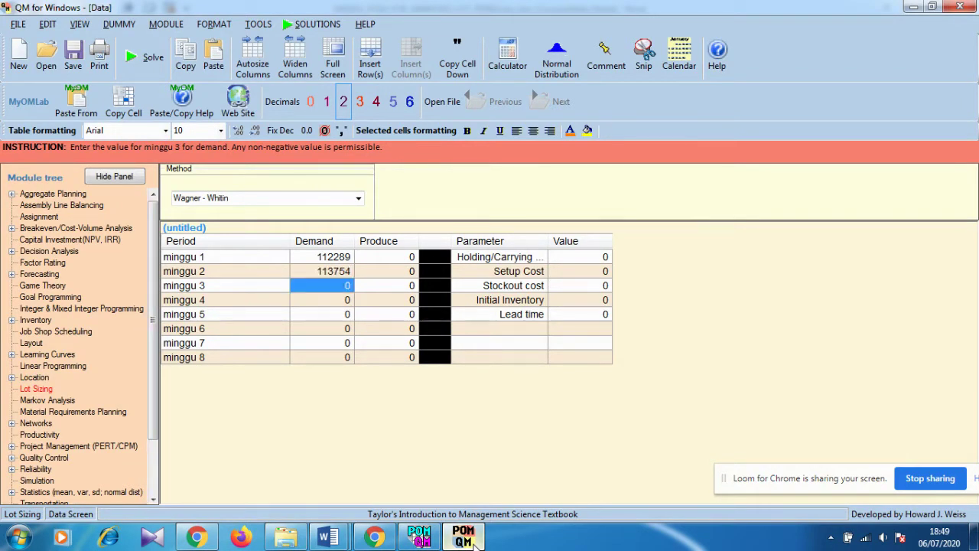
left_click(476, 540)
left_click(476, 540)
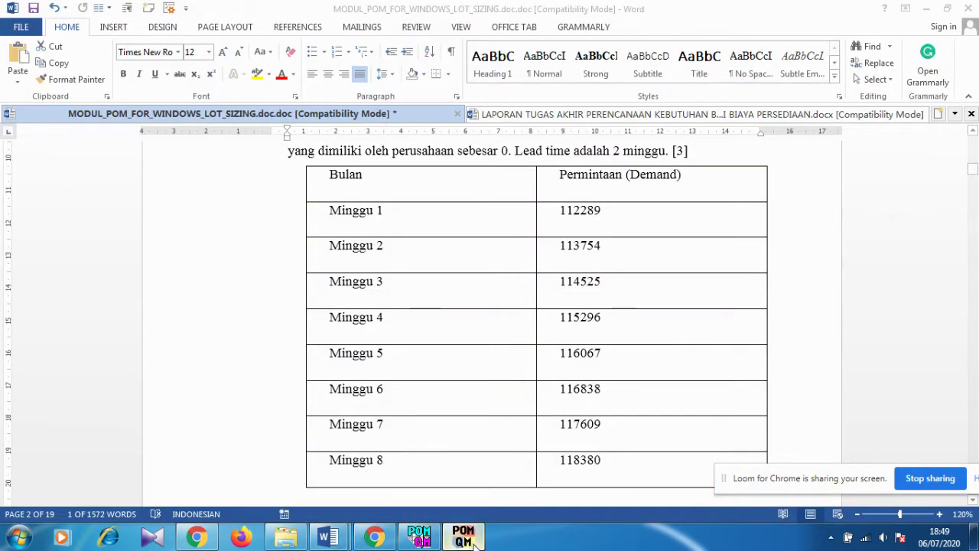
type("11")
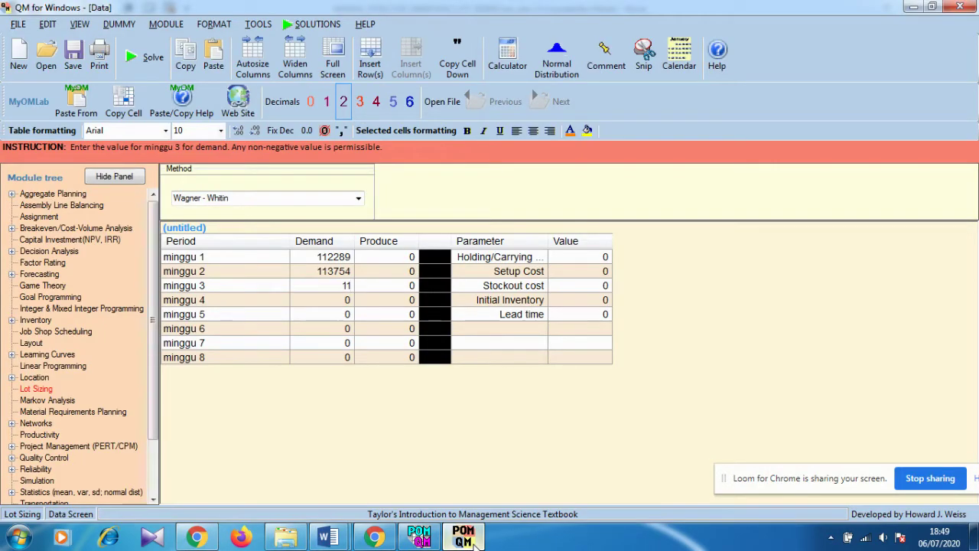
type("4525")
key("Return")
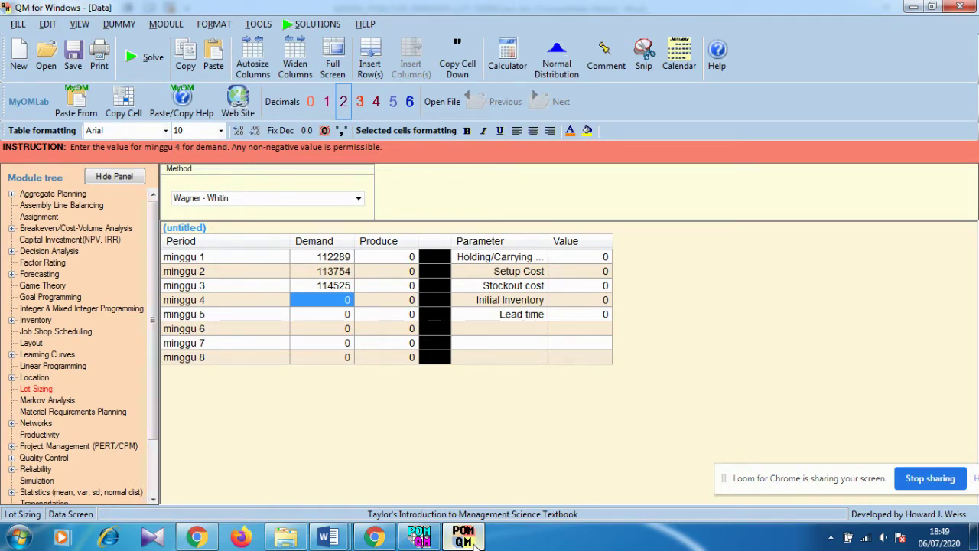
Step: Check the demand table in Word and enter demands of 115296 for minggu 4 and 116067 for minggu 5 in QM for Windows
left_click(468, 537)
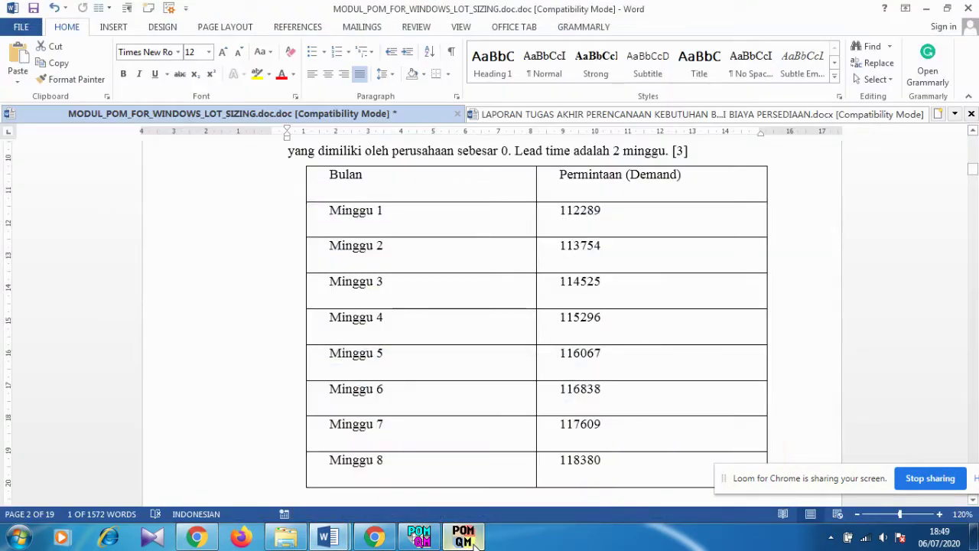
left_click(473, 541)
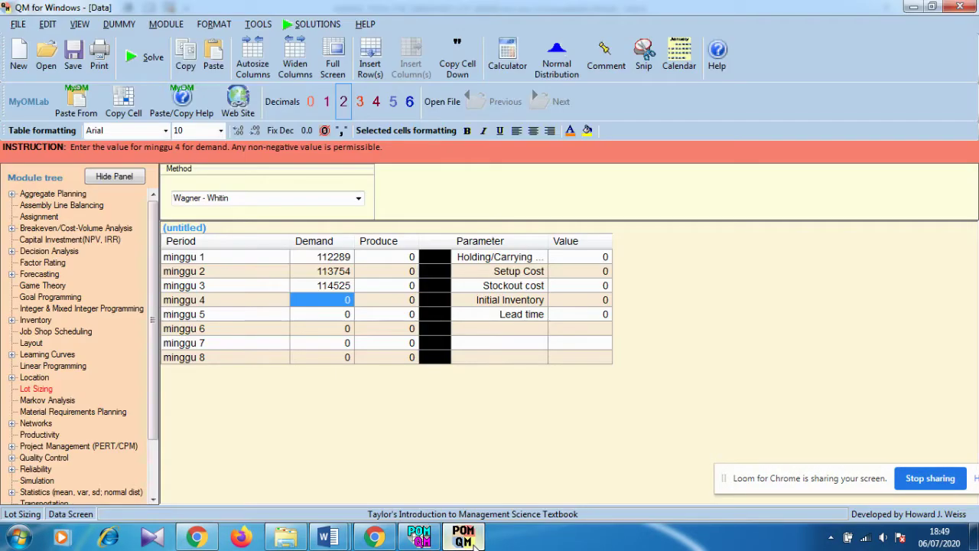
type("1152")
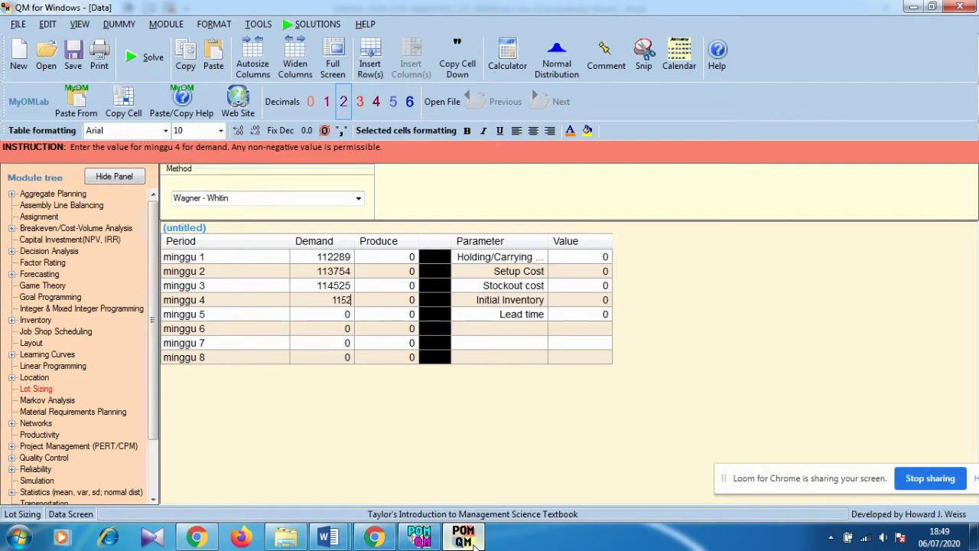
type("96")
key("Return")
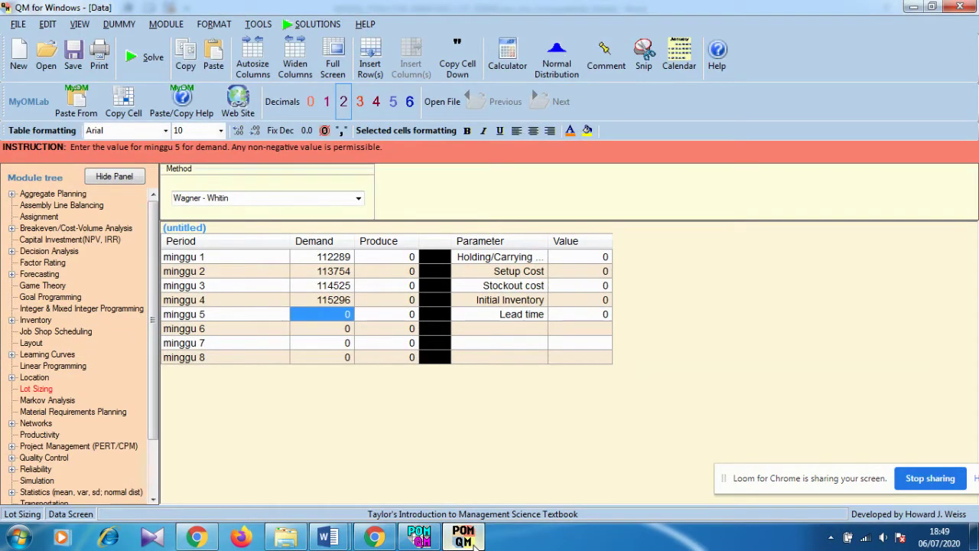
left_click(473, 541)
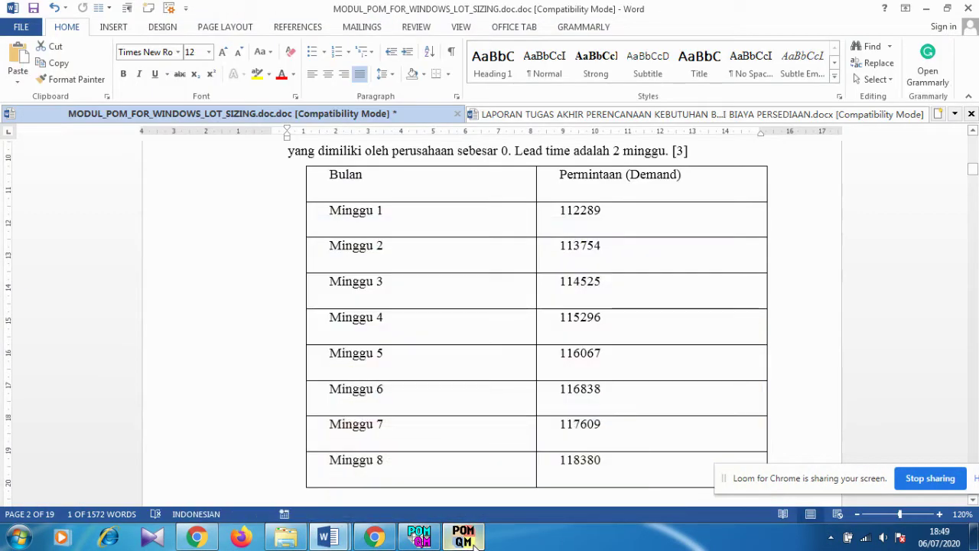
left_click(474, 540)
type("11")
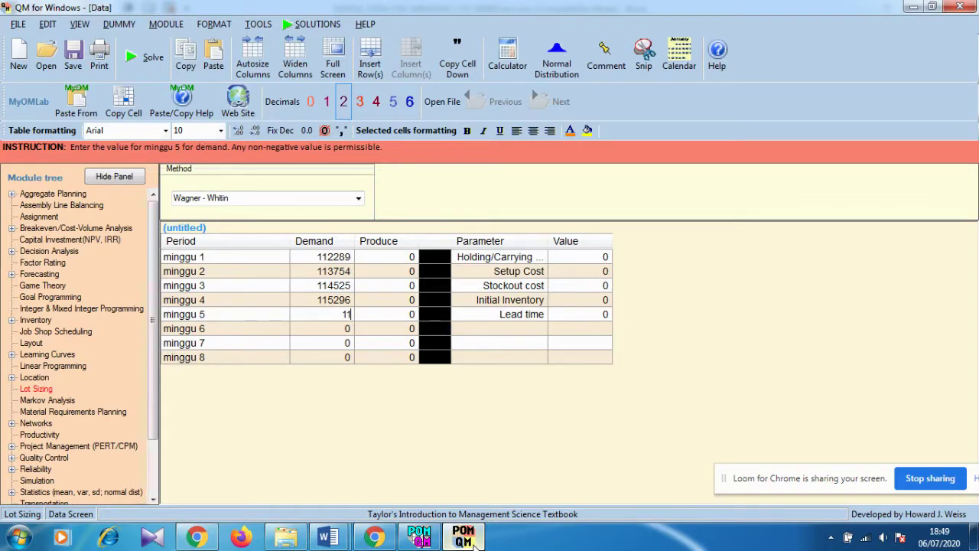
type("5067")
key("Return")
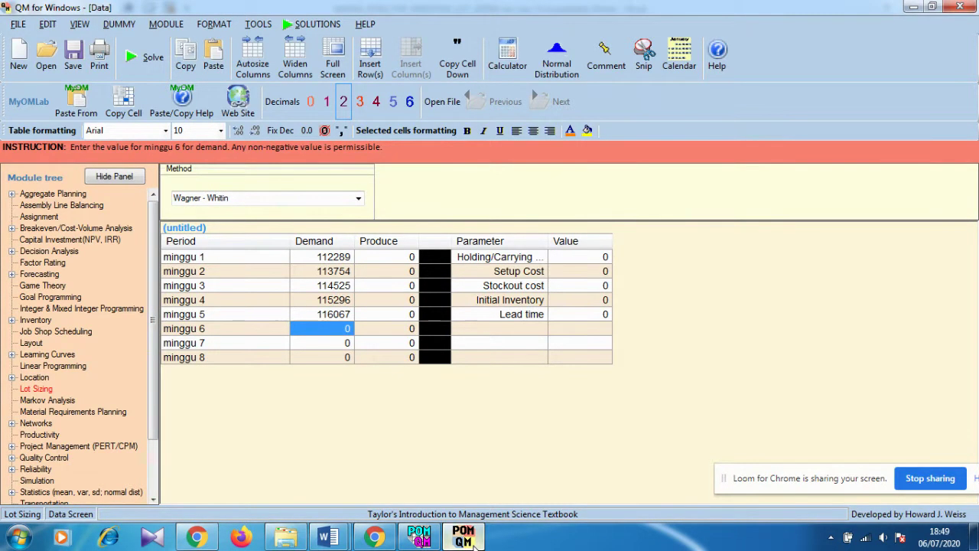
Step: Check the demand table in Word and enter demands of 116838 for minggu 6 and 117609 for minggu 7 in QM for Windows
left_click(475, 544)
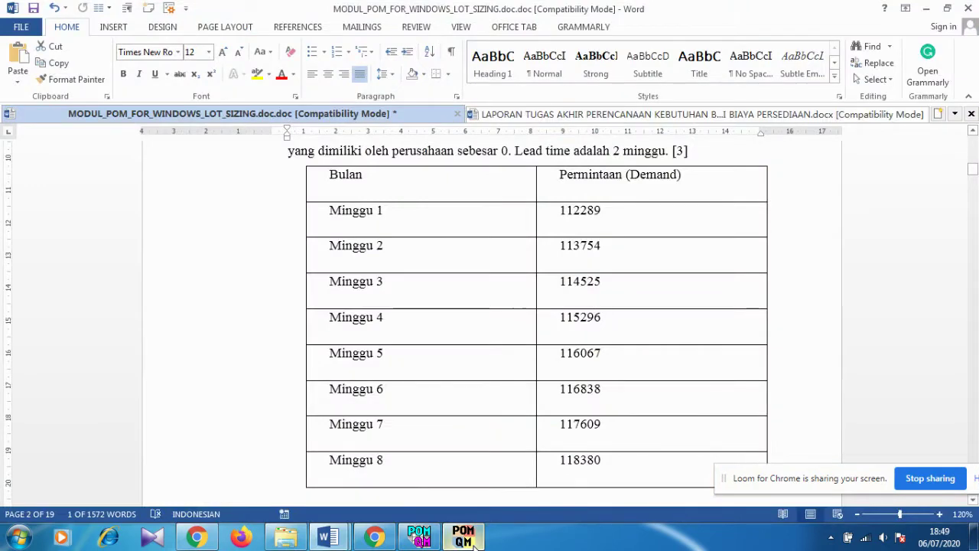
left_click(474, 544)
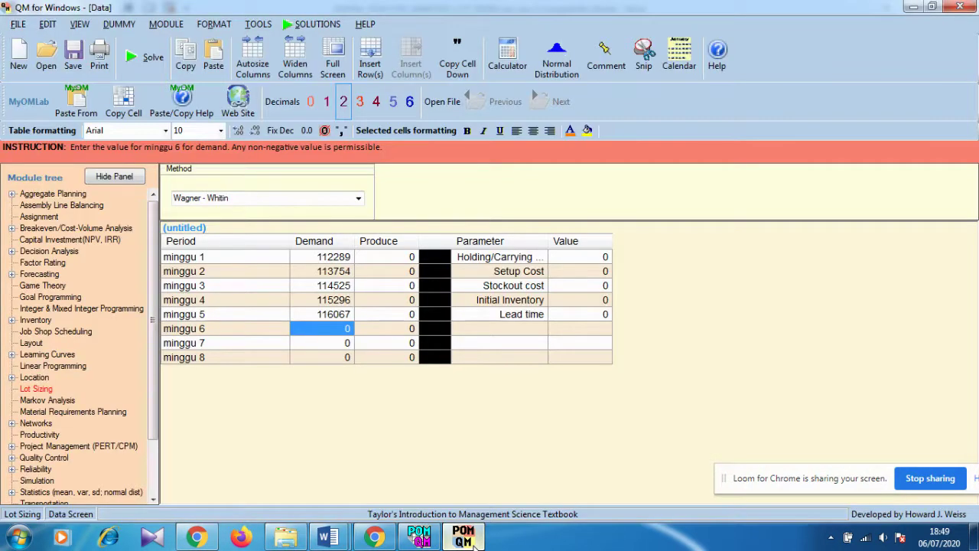
type("116838")
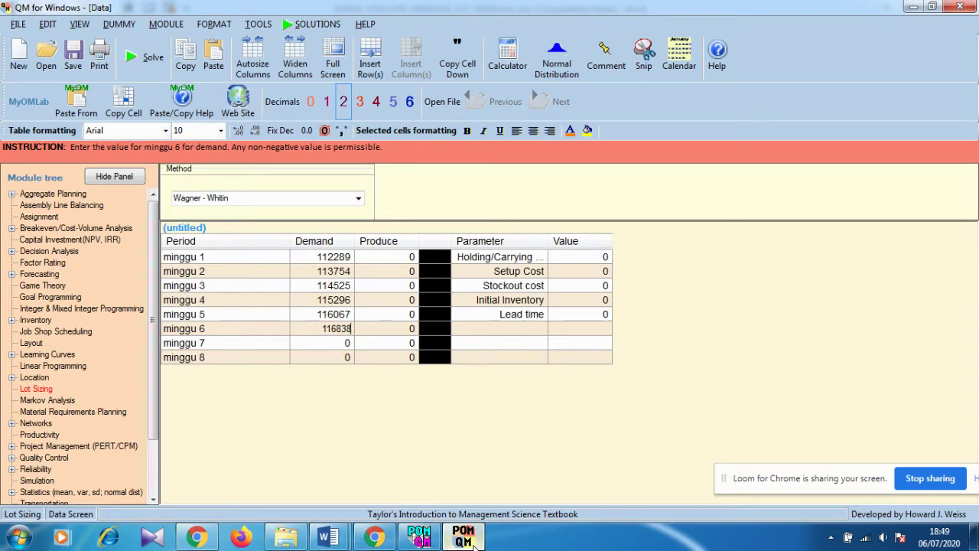
key("Return")
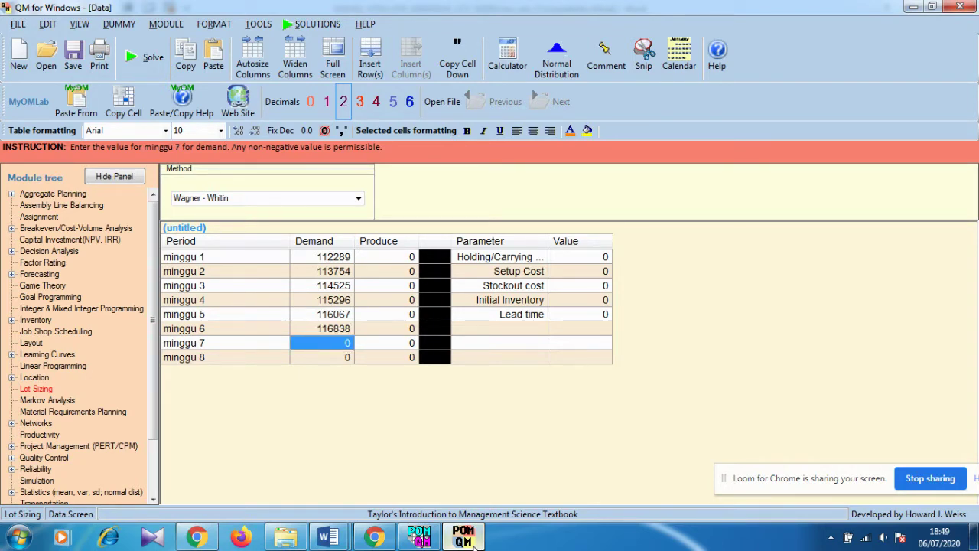
left_click(474, 544)
left_click(474, 544)
type("7")
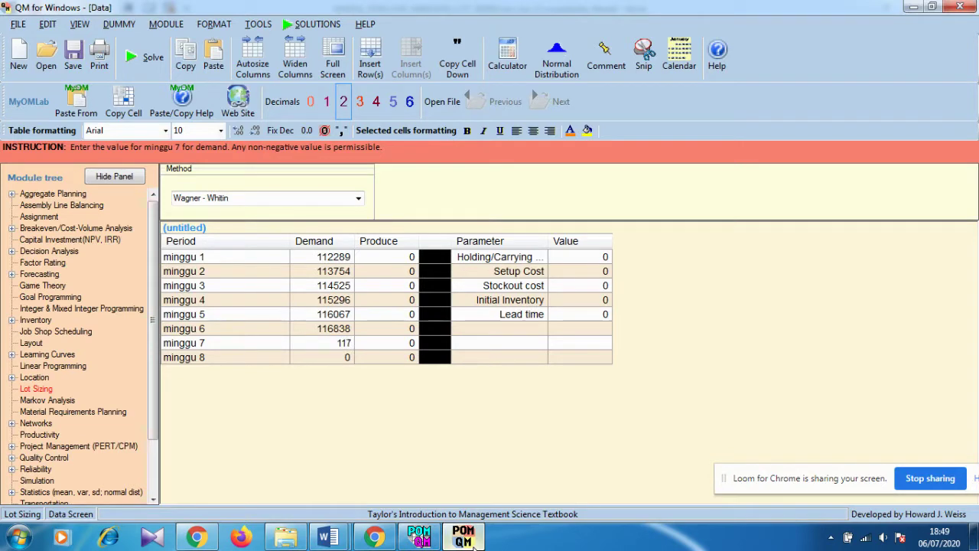
type("609")
key("Return")
Step: Check the demand table in Word and enter a demand of 118380 for minggu 8 in QM for Windows
left_click(475, 539)
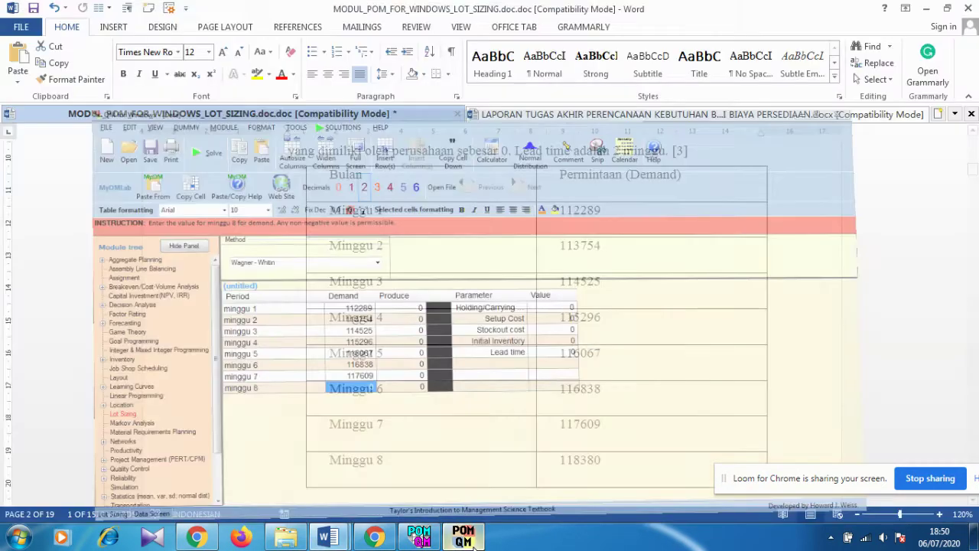
left_click(474, 539)
type("11")
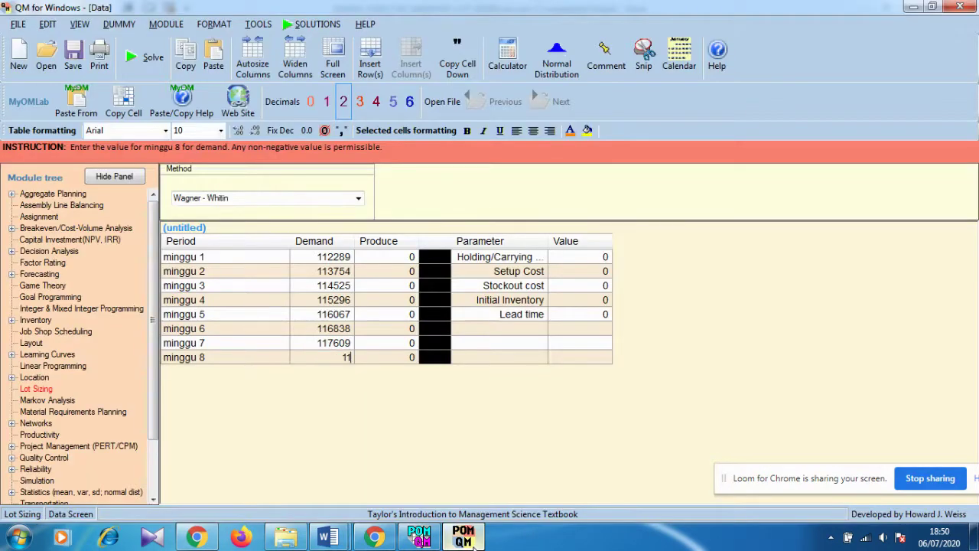
type("8380")
Step: Find the storage cost in the Word case study and set the holding/carrying cost to 297000 in QM for Windows
left_click(586, 260)
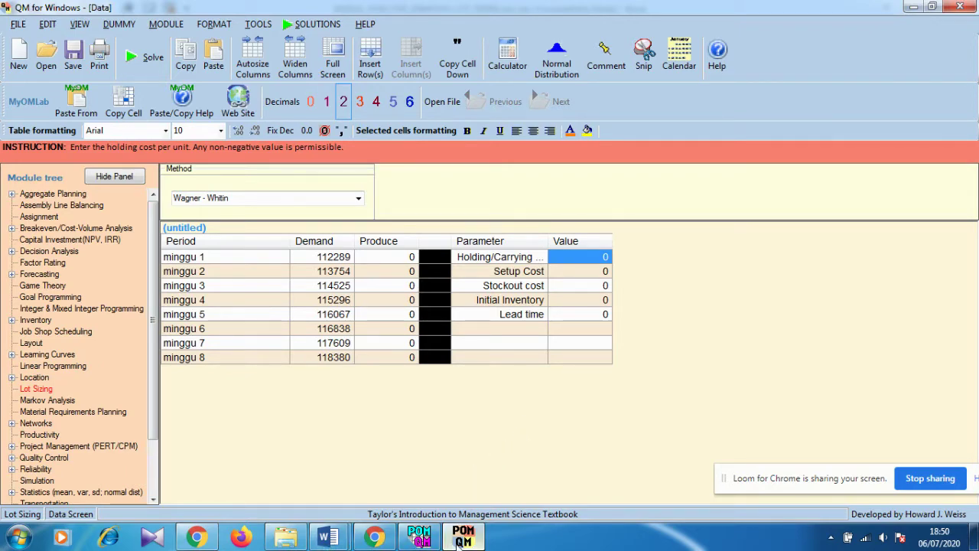
left_click(462, 538)
scroll(540, 374, "up", 3)
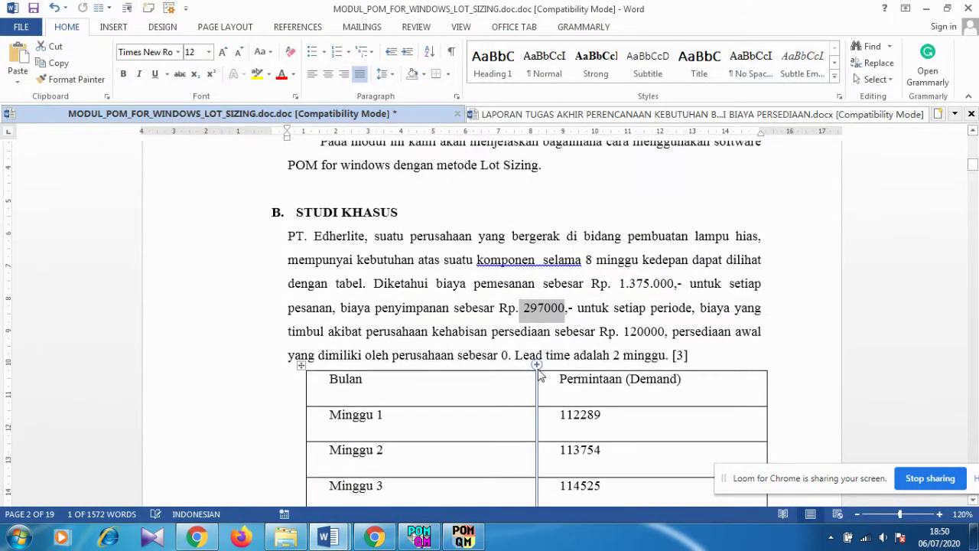
left_click(462, 538)
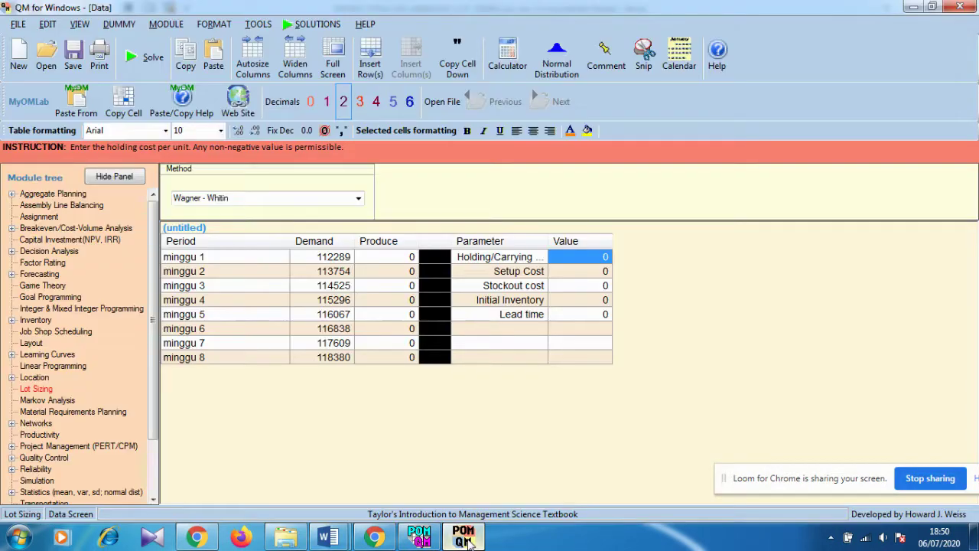
type("2")
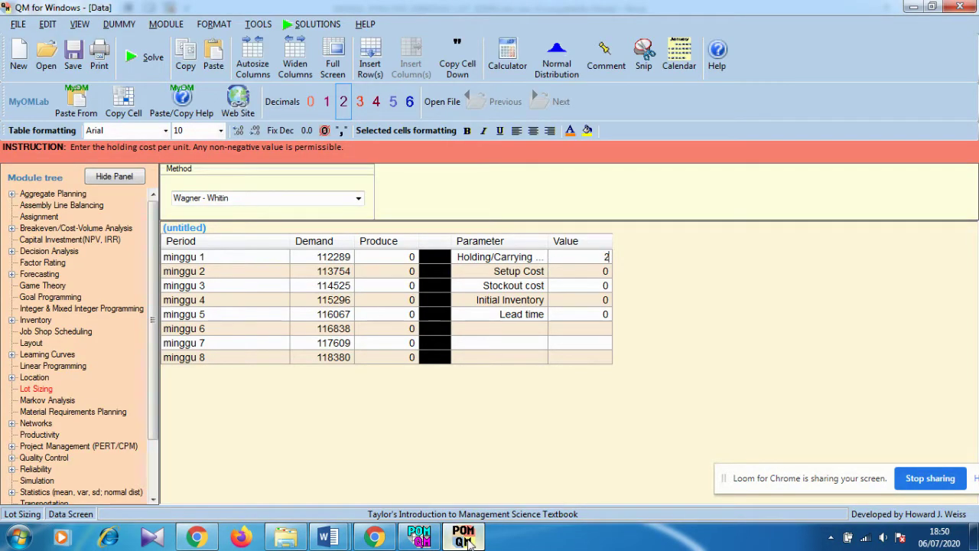
type("97000")
key("Return")
Step: Check the ordering cost in the Word case study and set the setup cost to 1375000 in QM for Windows
left_click(467, 540)
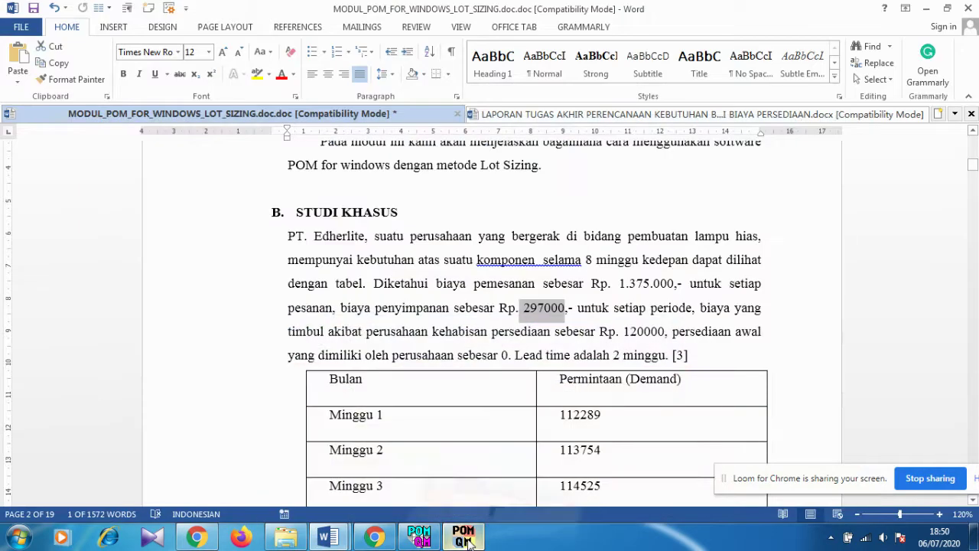
left_click(464, 538)
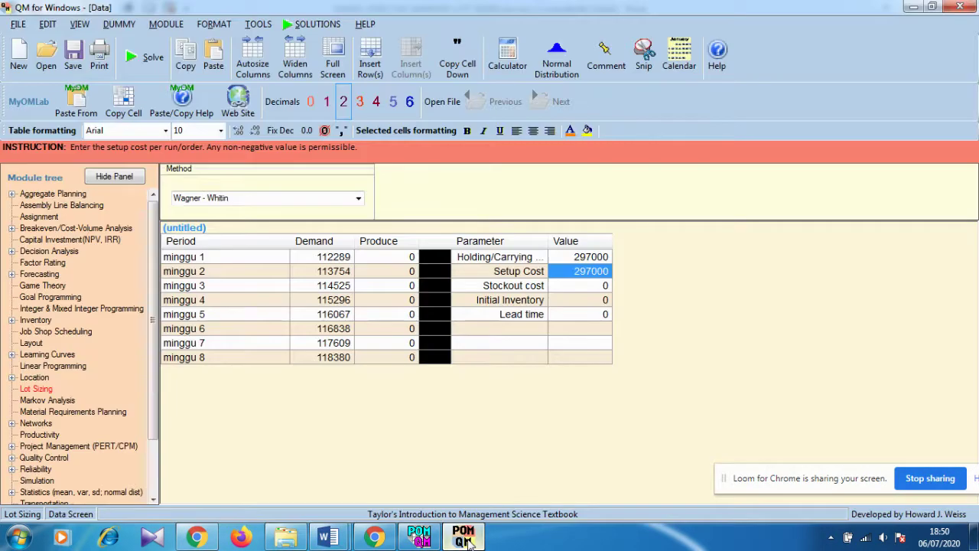
type("137")
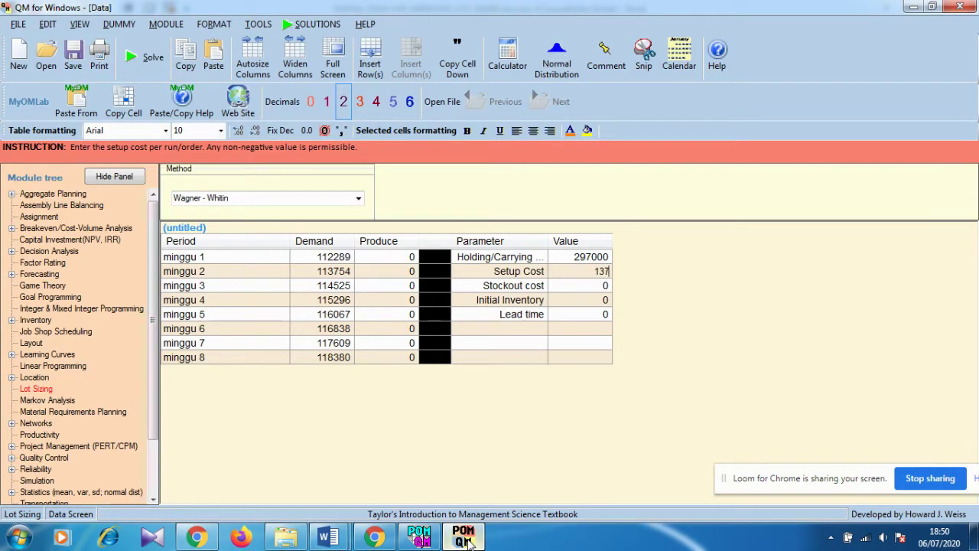
type("5000")
key("Return")
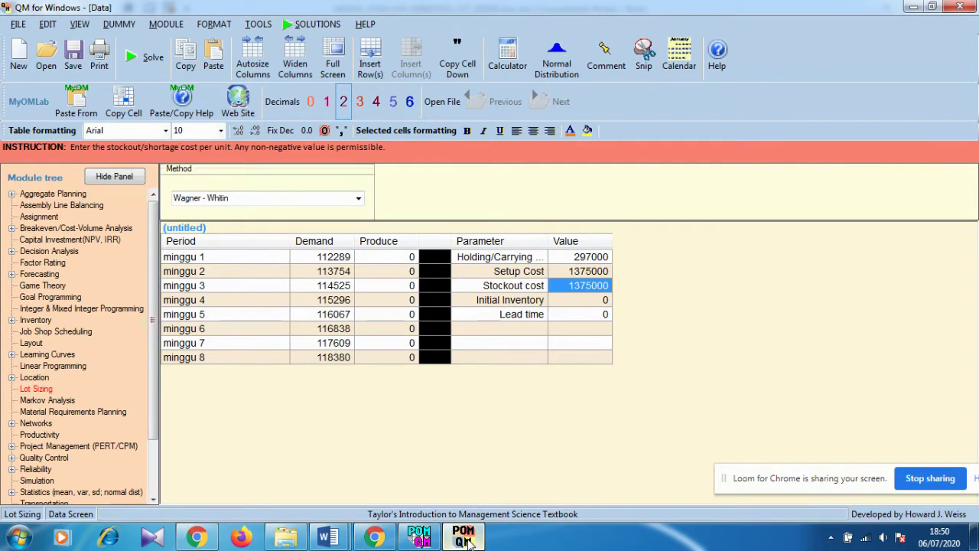
Step: Set the stockout cost to 120000
type("12")
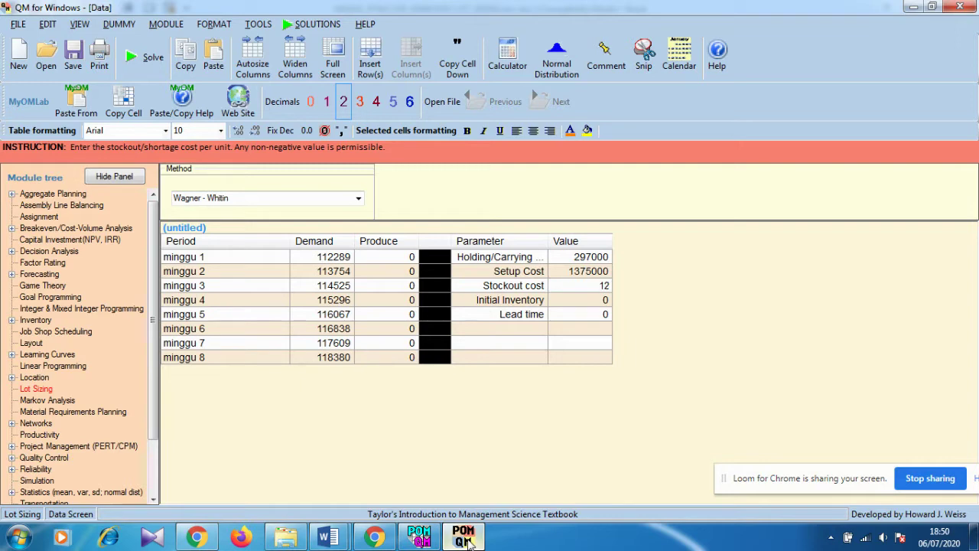
type("0000")
key("Return")
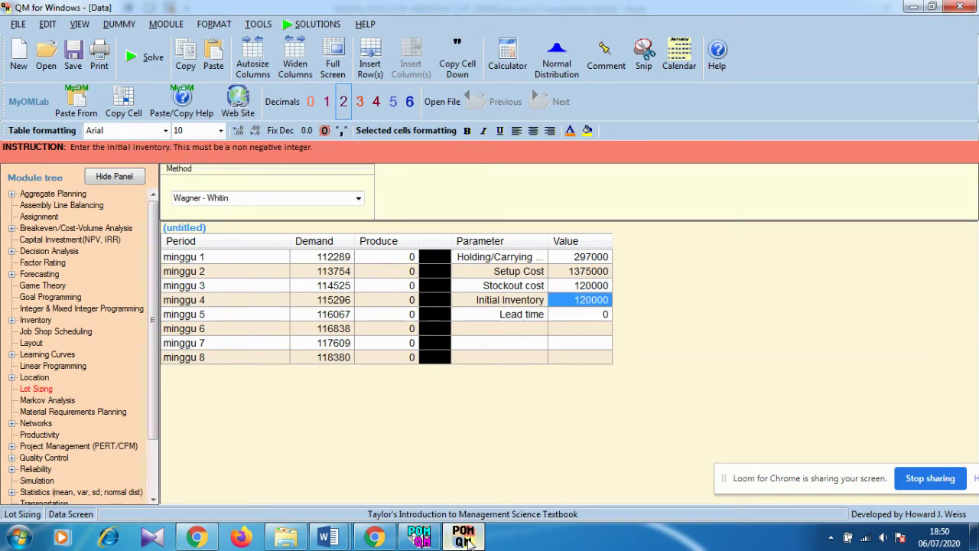
Step: Set the initial inventory to 0 and the lead time to 2
type("0")
key("Return")
type("2")
key("Return")
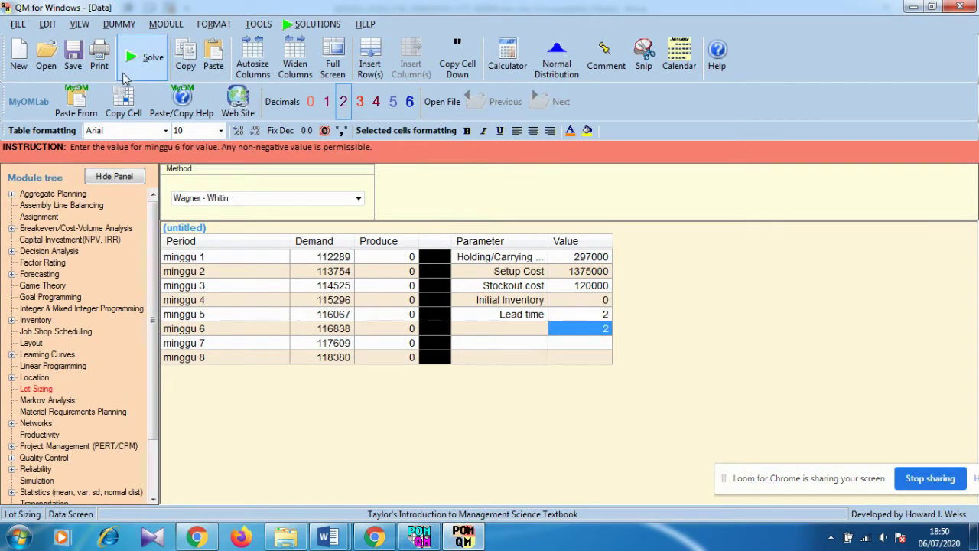
Step: Solve the lot sizing problem with Wagner - Whitin and compare the results with the Lot for lot solution in POM for Windows
left_click(143, 61)
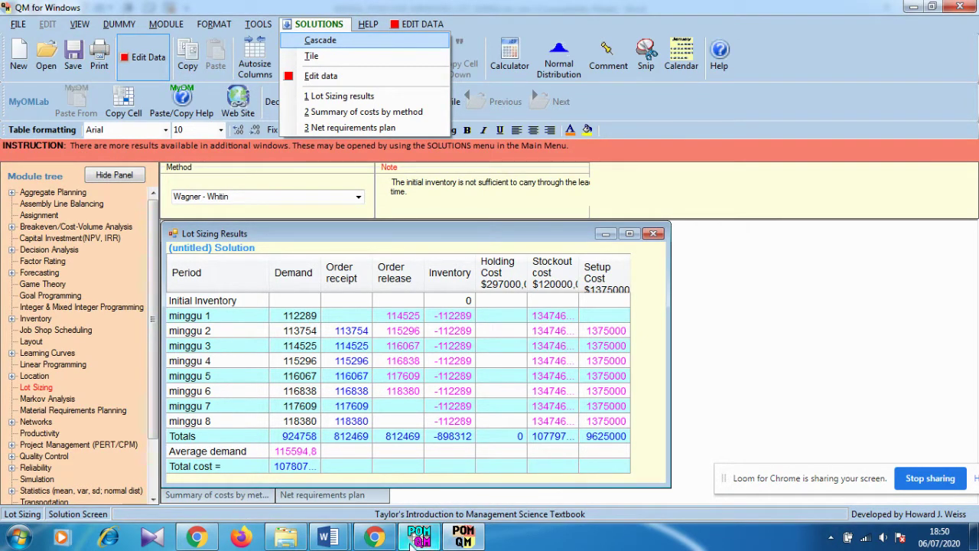
left_click(421, 537)
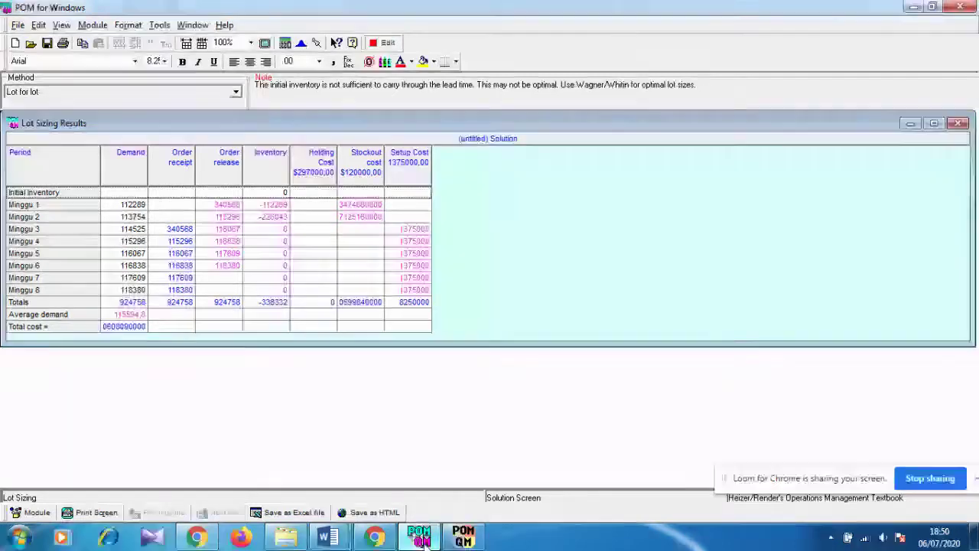
left_click(423, 538)
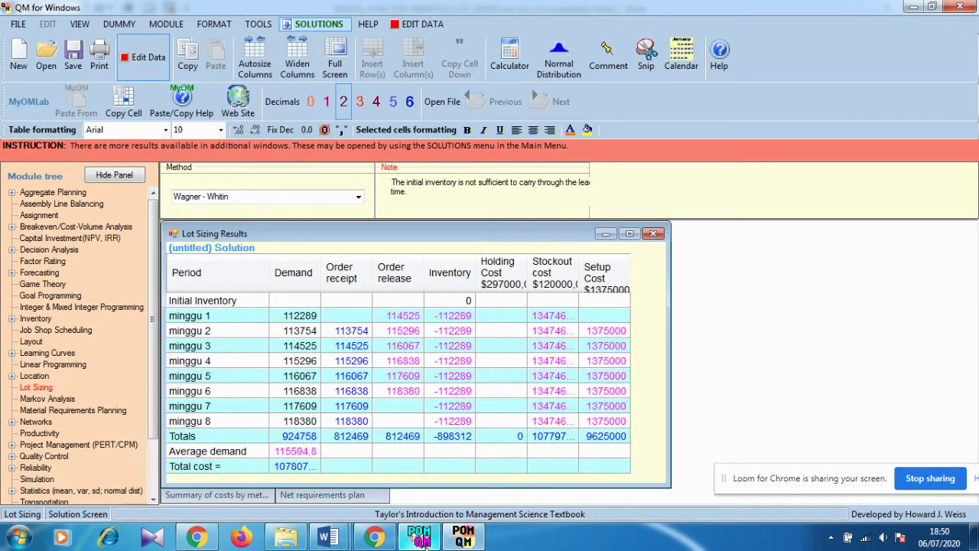
left_click(421, 537)
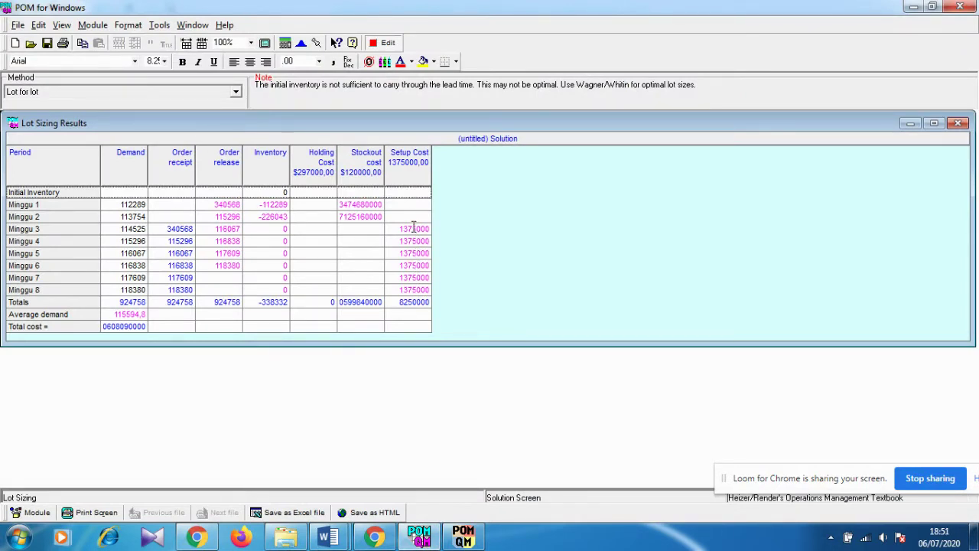
left_click(432, 540)
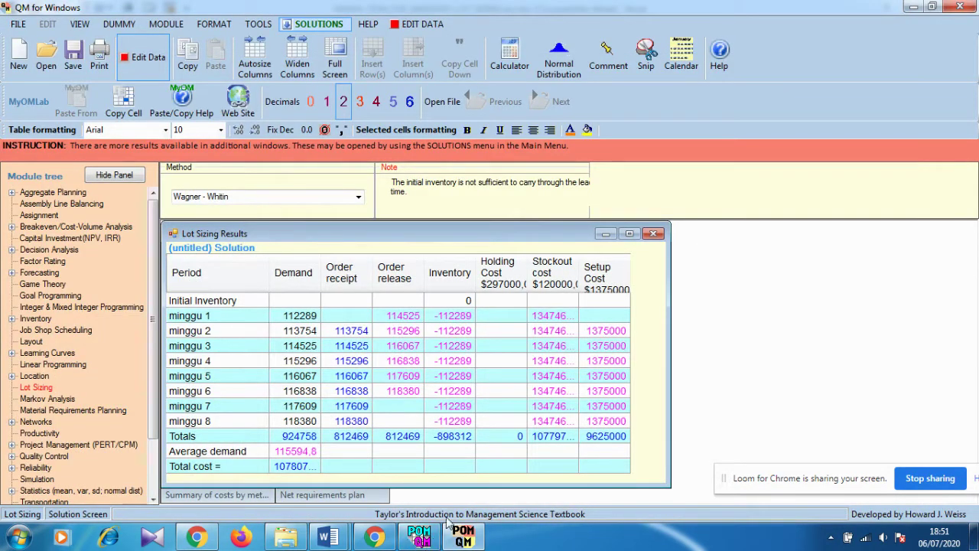
Step: Return to the QM for Windows data, change the parameter value in the minggu 6 row to 3, and solve again
left_click(141, 65)
left_click(609, 327)
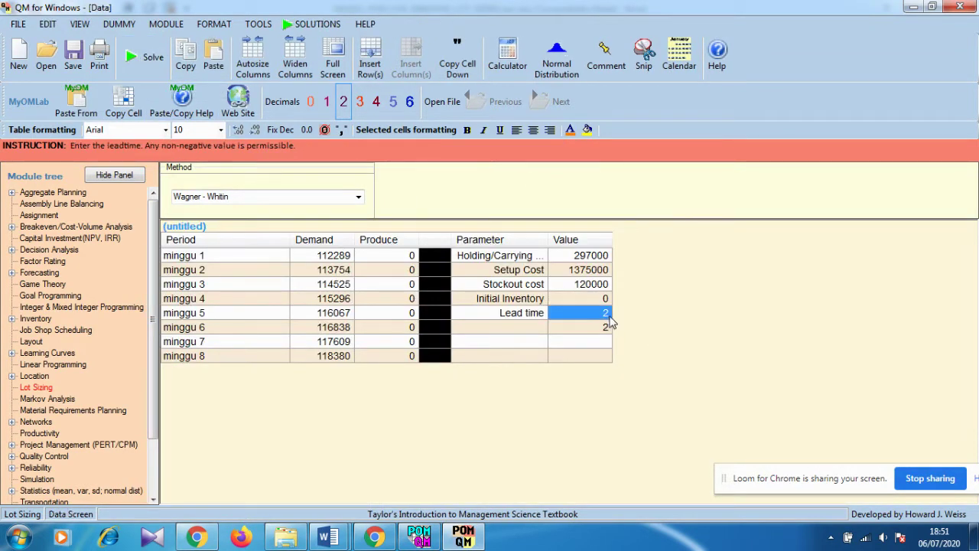
left_click(607, 327)
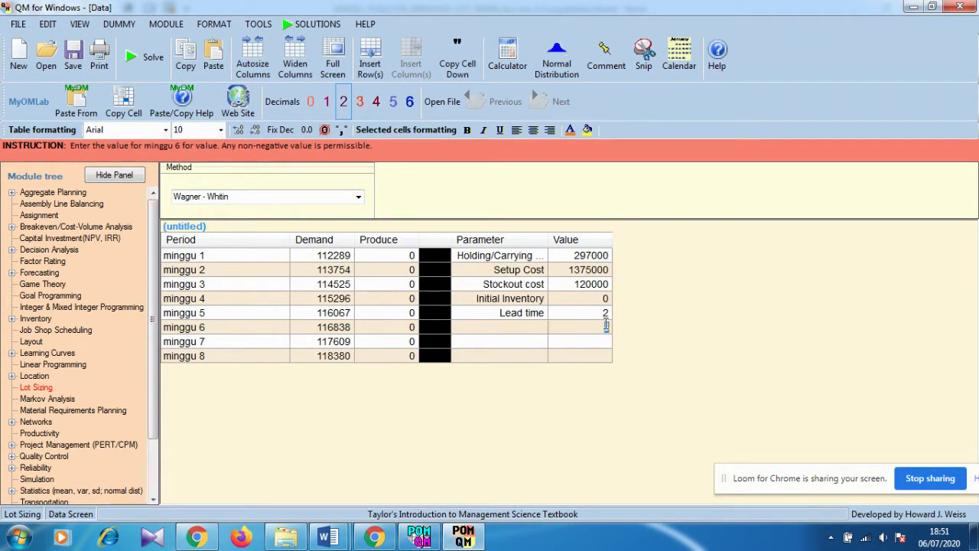
left_click(608, 313)
left_click(609, 329)
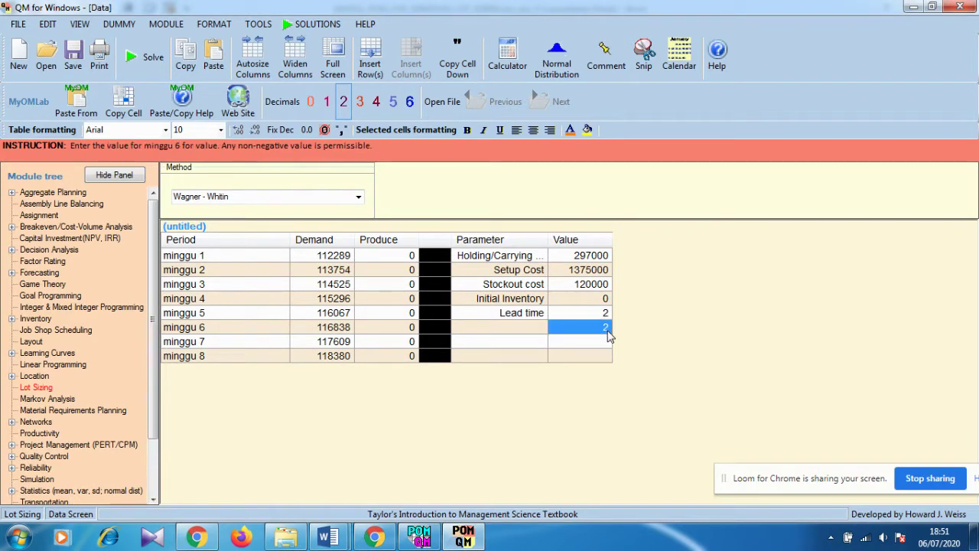
left_click(609, 329)
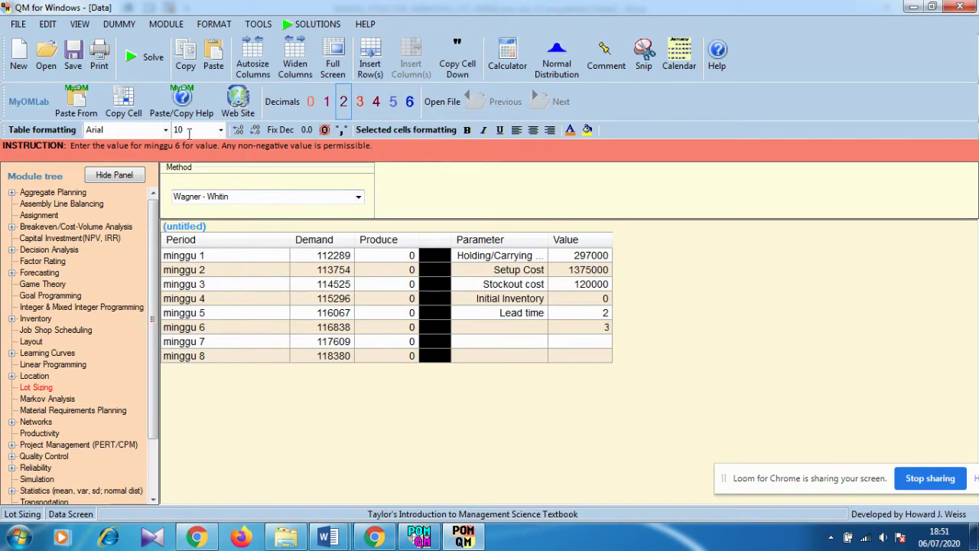
left_click(149, 57)
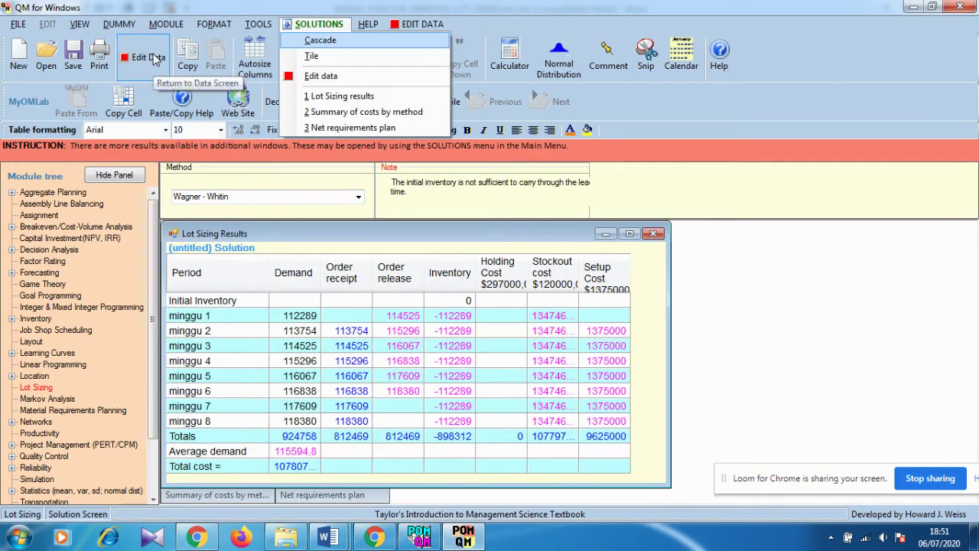
Step: Return to the data, set the lead time to 3, and solve the lot sizing problem again
left_click(321, 76)
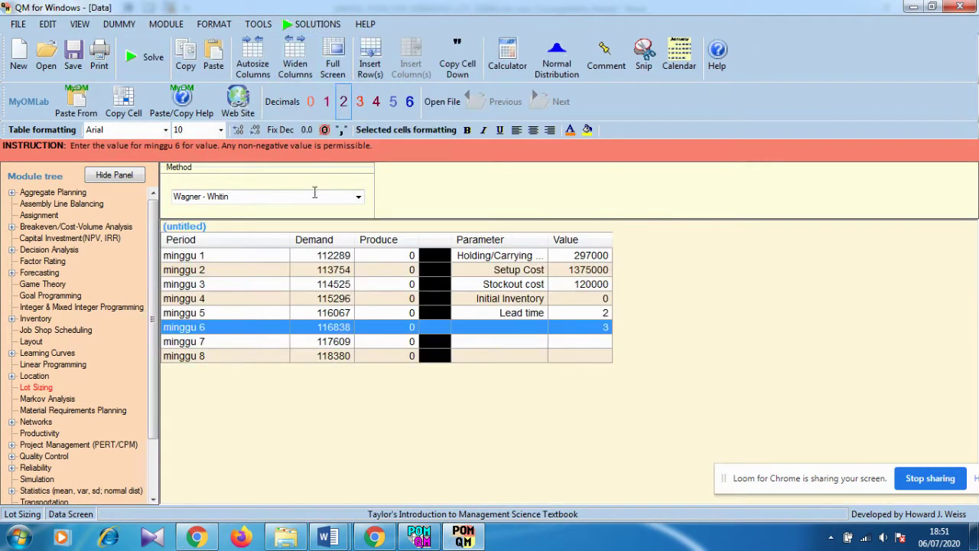
left_click(601, 314)
type("3")
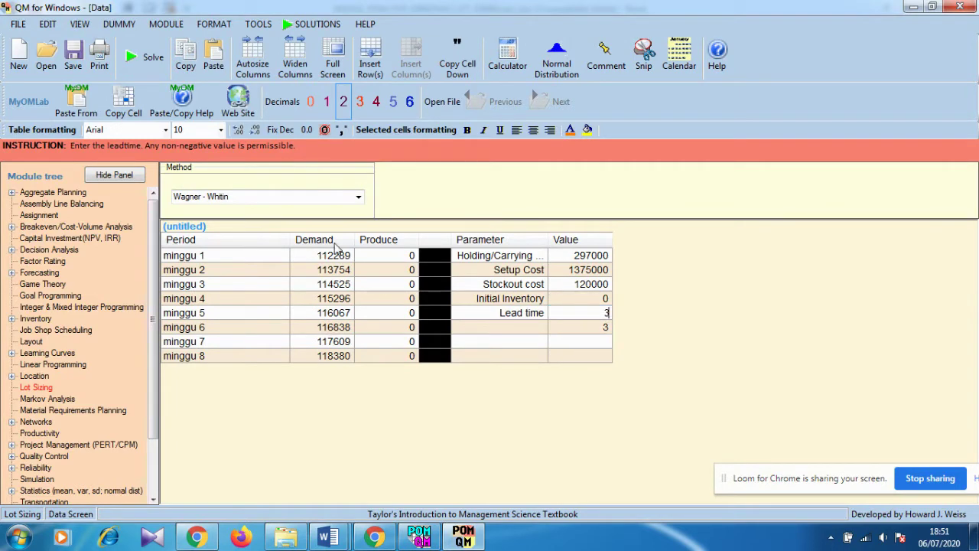
left_click(141, 58)
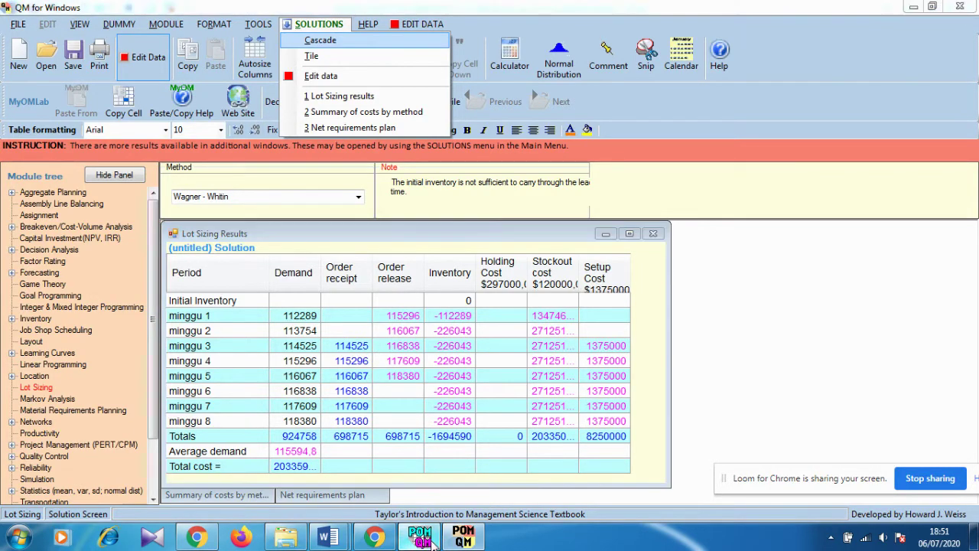
Step: Compare the Wagner - Whitin results with the Lot for lot solution in POM for Windows, and close QM for Windows
left_click(430, 540)
left_click(433, 540)
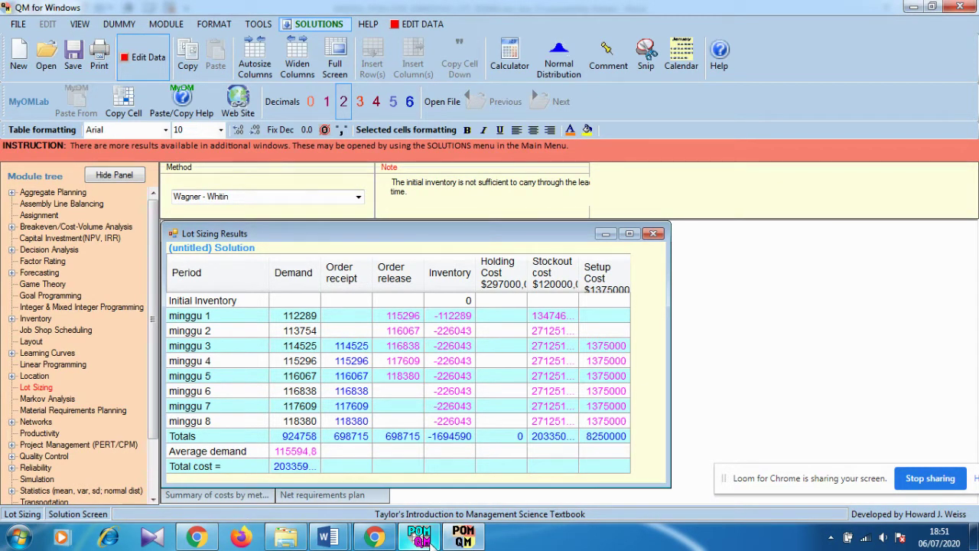
left_click(433, 540)
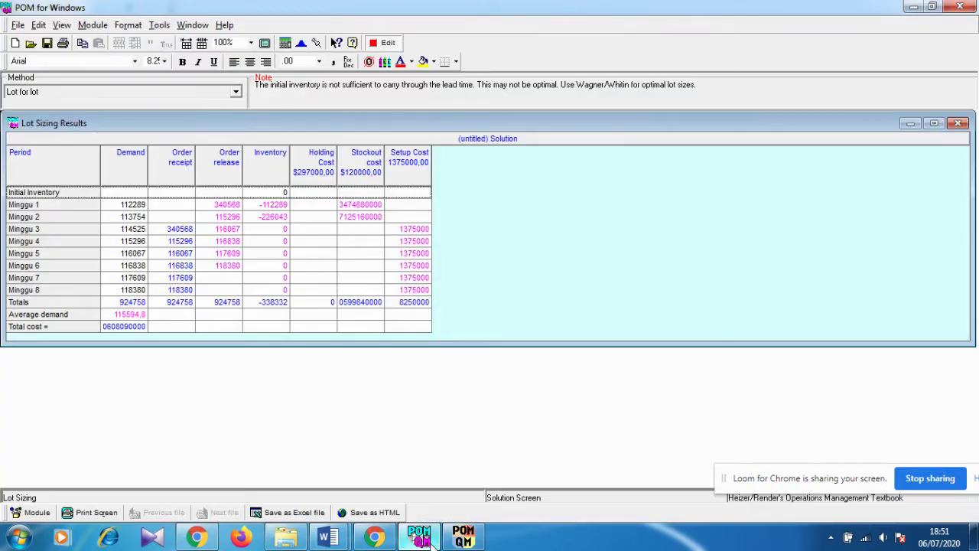
left_click(433, 540)
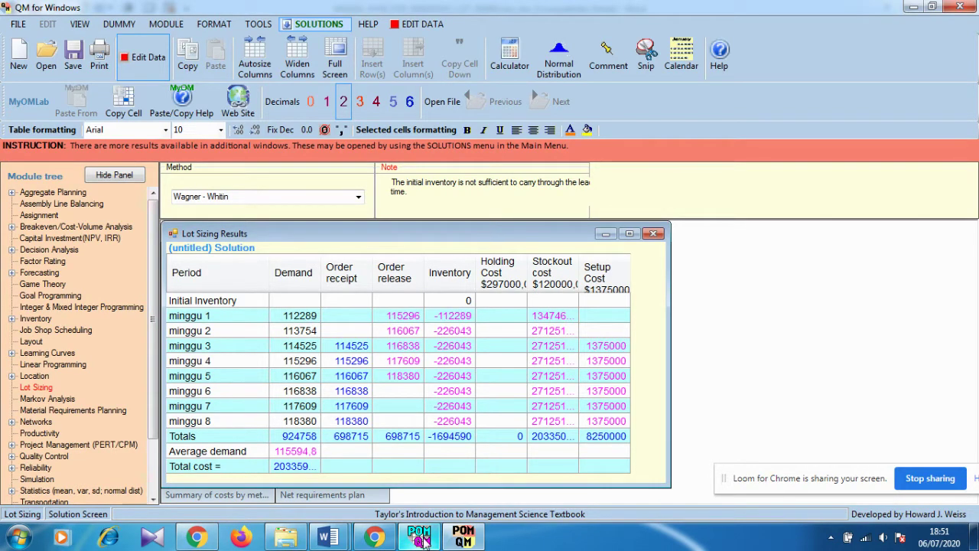
left_click(463, 537)
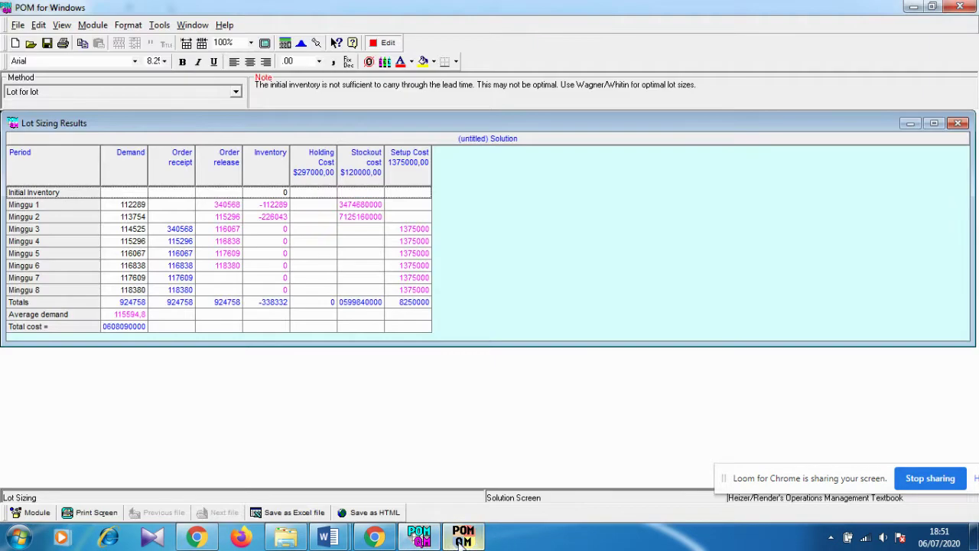
mouse_move(463, 540)
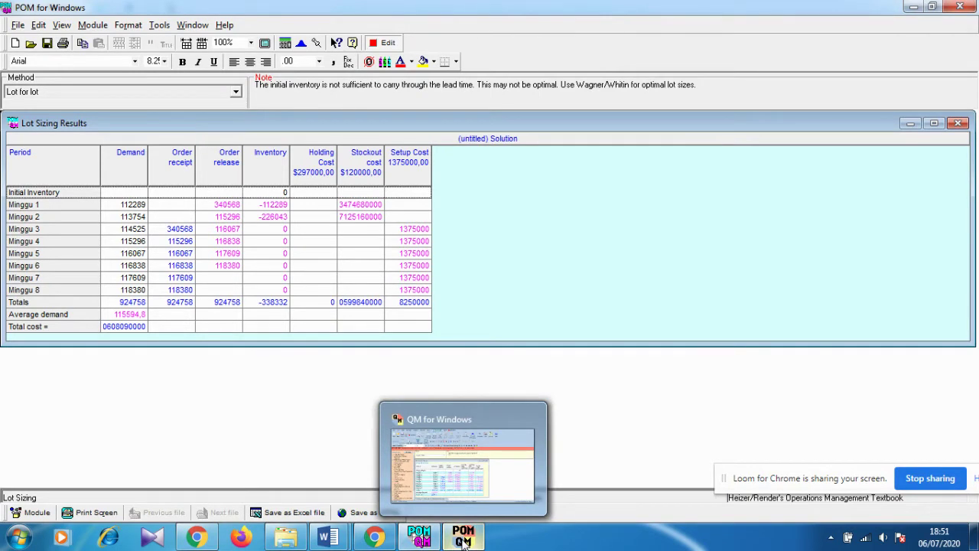
left_click(463, 541)
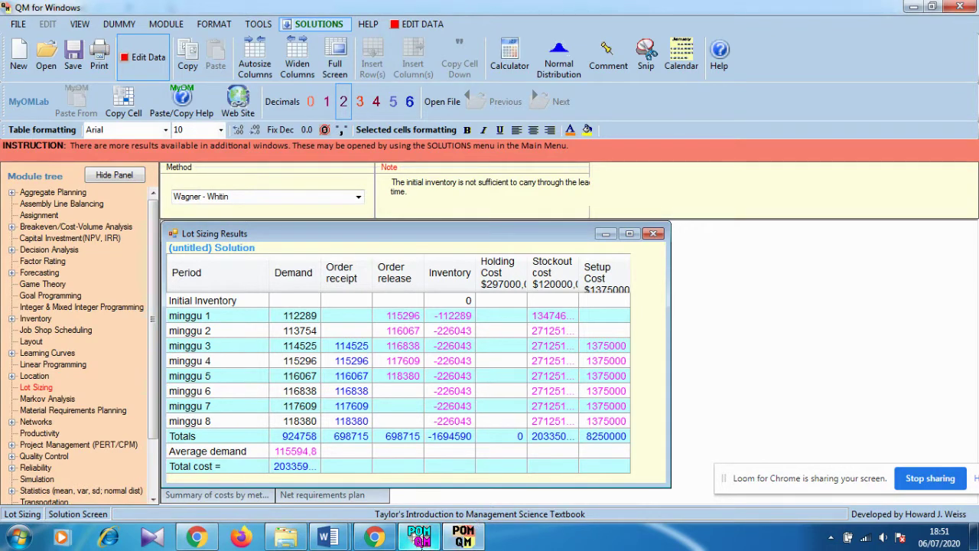
left_click(421, 540)
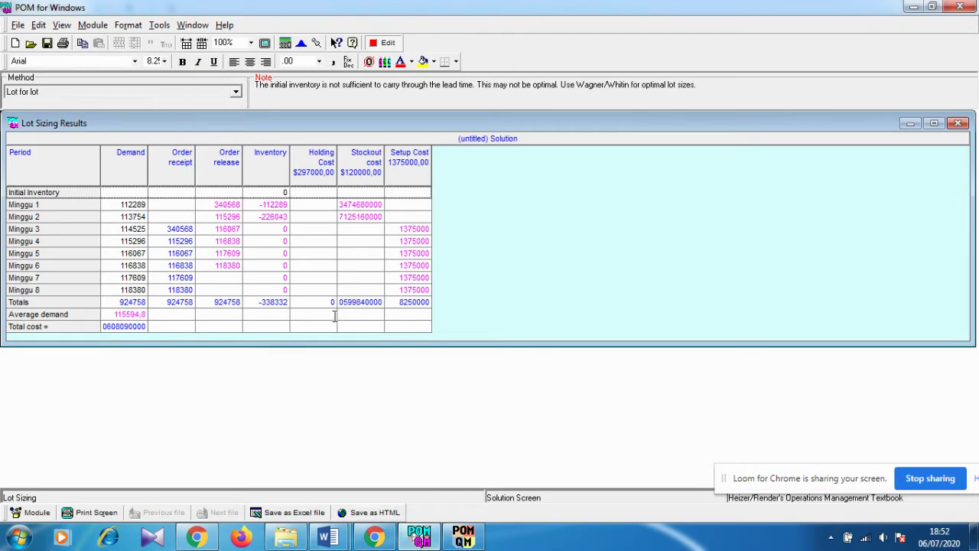
left_click(464, 539)
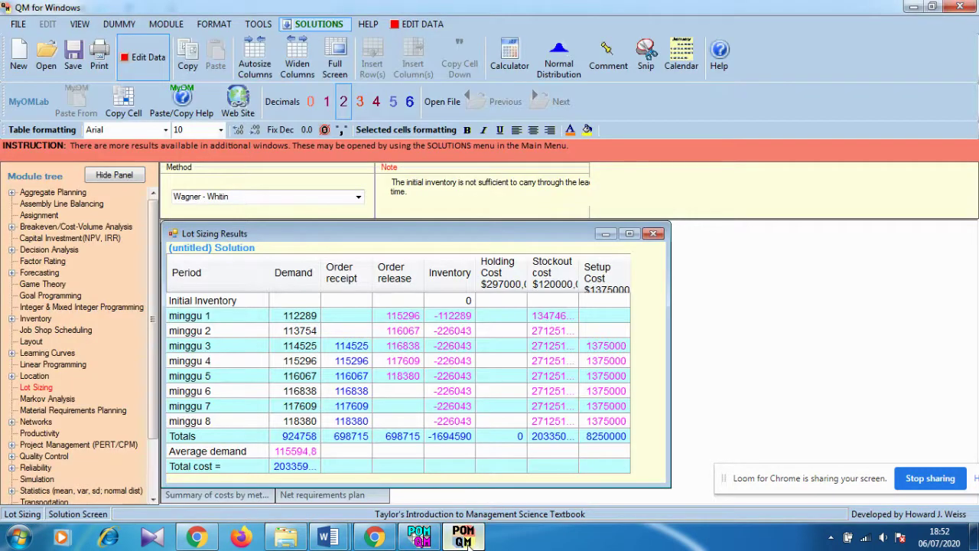
left_click(974, 5)
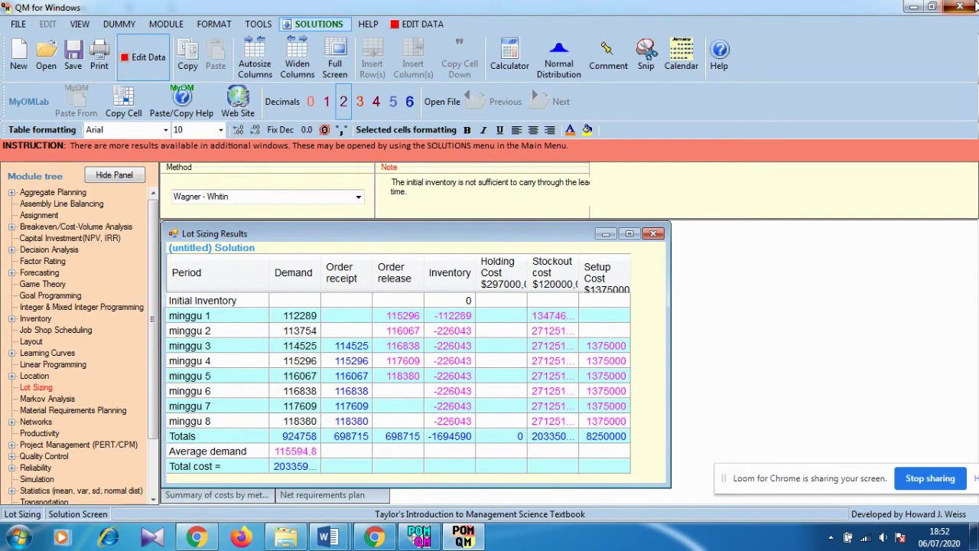
Step: Finish closing QM for Windows, and switch to the Word module document to review the Lot For Lot section
left_click(499, 317)
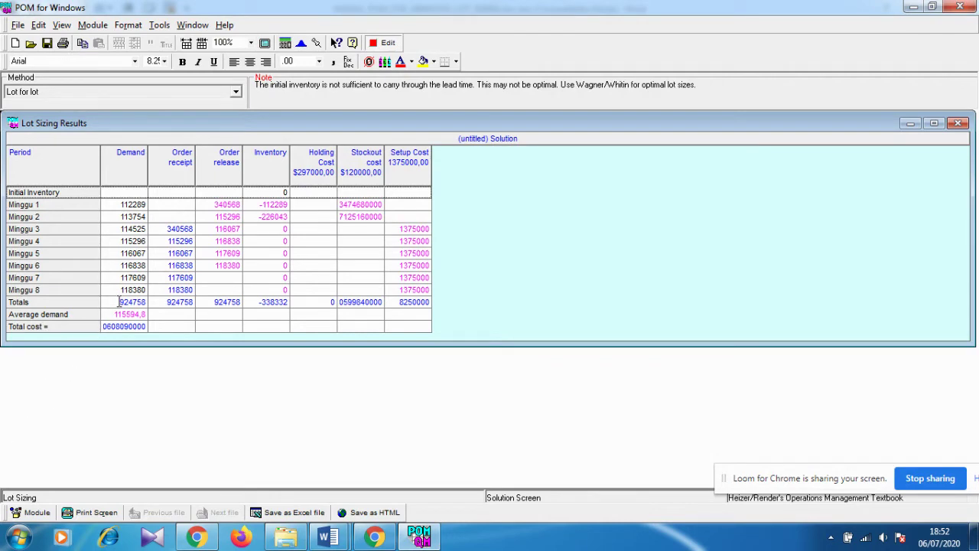
left_click(343, 544)
left_click(209, 454)
scroll(449, 303, "down", 10)
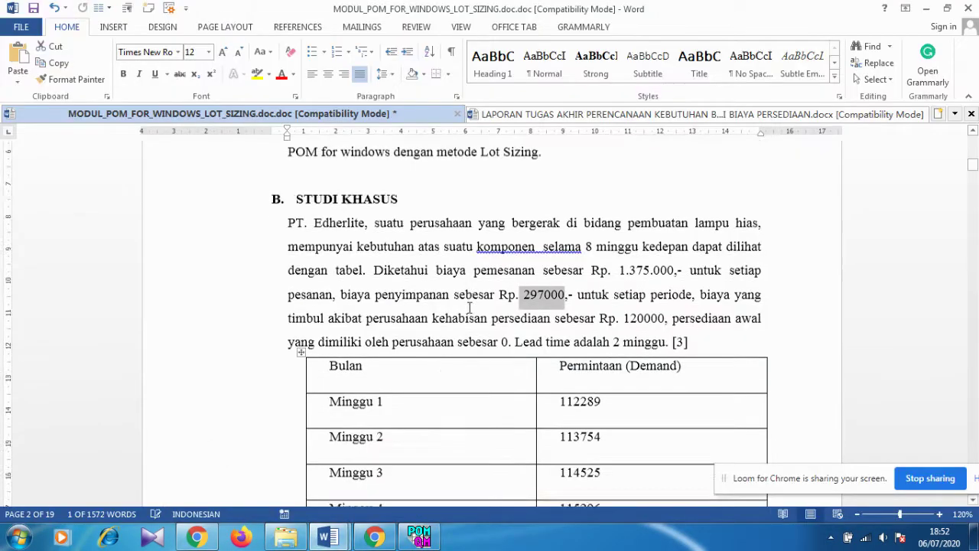
scroll(450, 303, "down", 15)
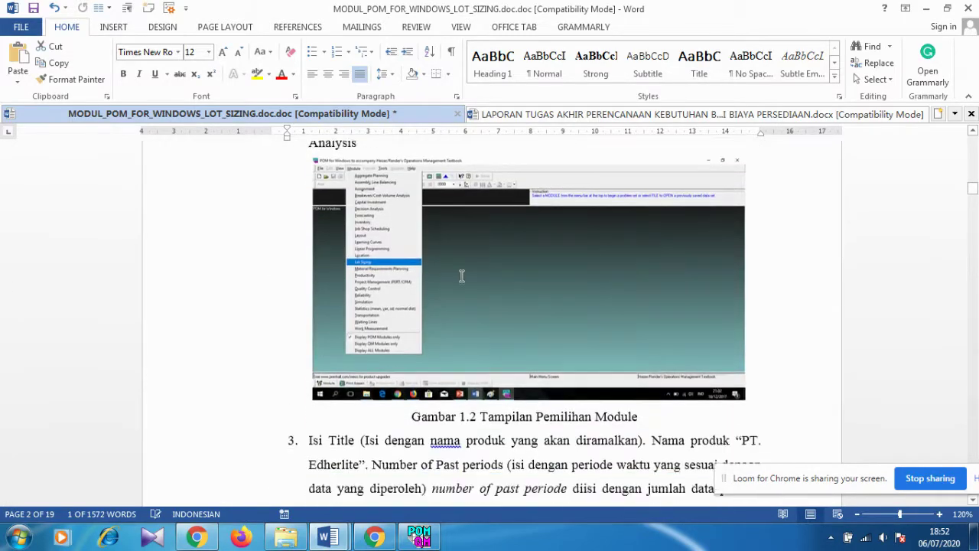
scroll(461, 275, "down", 12)
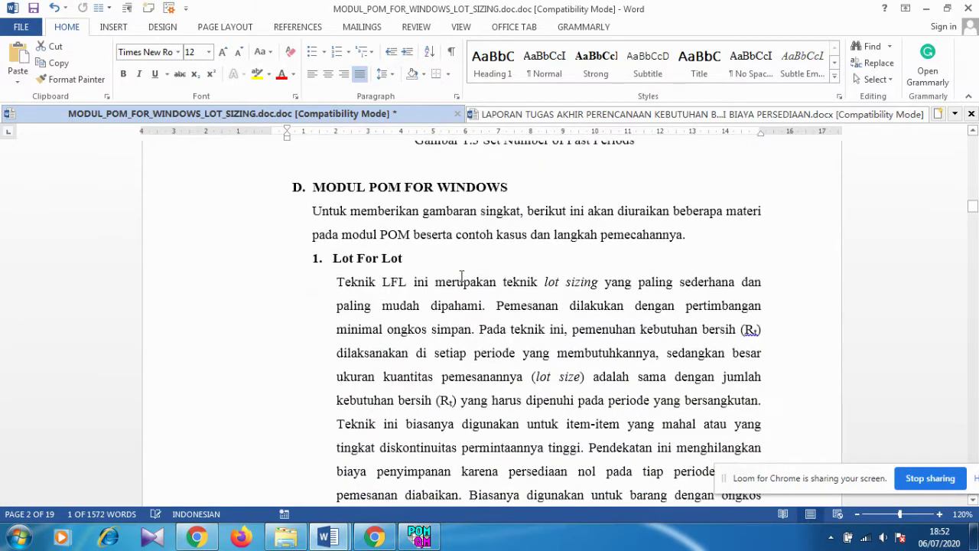
scroll(461, 276, "down", 10)
scroll(461, 276, "up", 2)
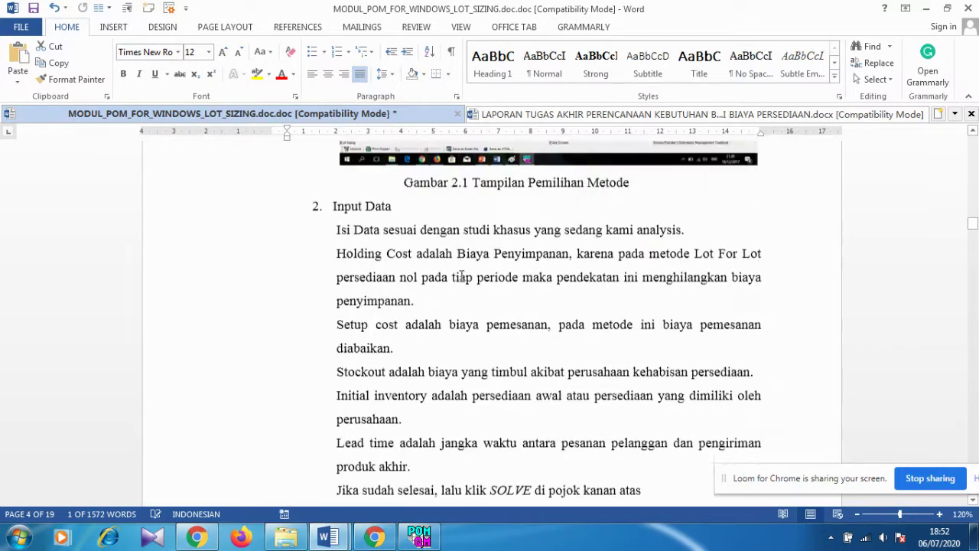
scroll(461, 275, "down", 10)
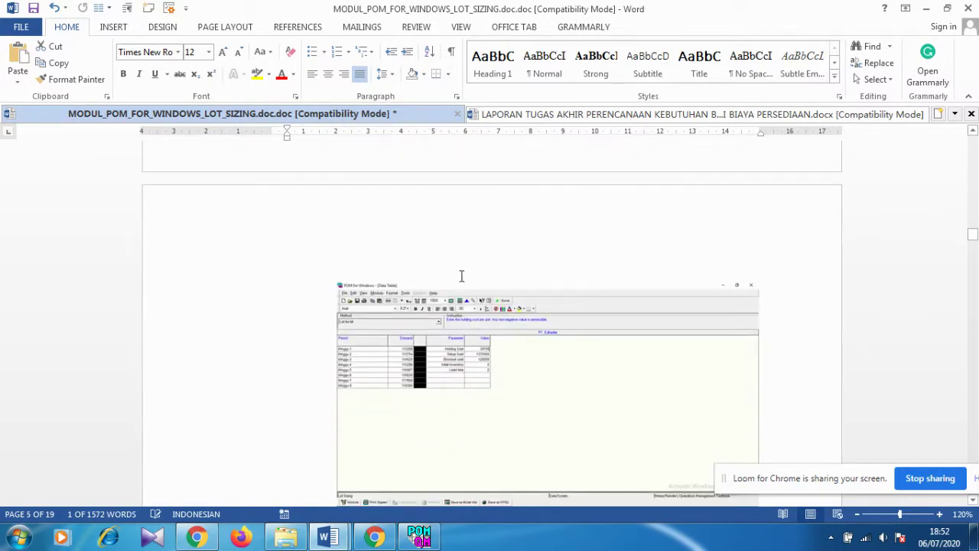
scroll(422, 277, "down", 10)
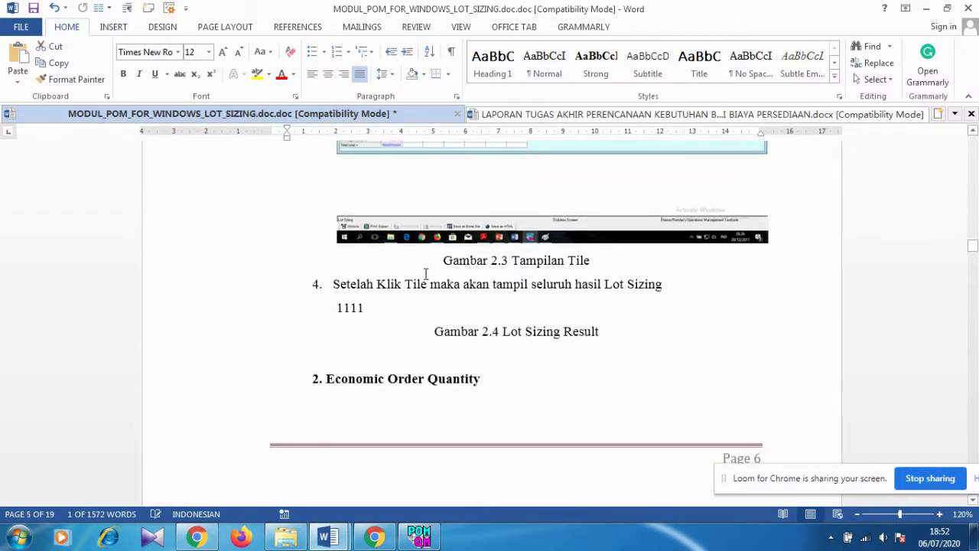
Step: Examine the Economic Order Quantity explanation in the module, marking the definitions of order quantity, usage, ordering cost and holding cost
scroll(425, 275, "down", 10)
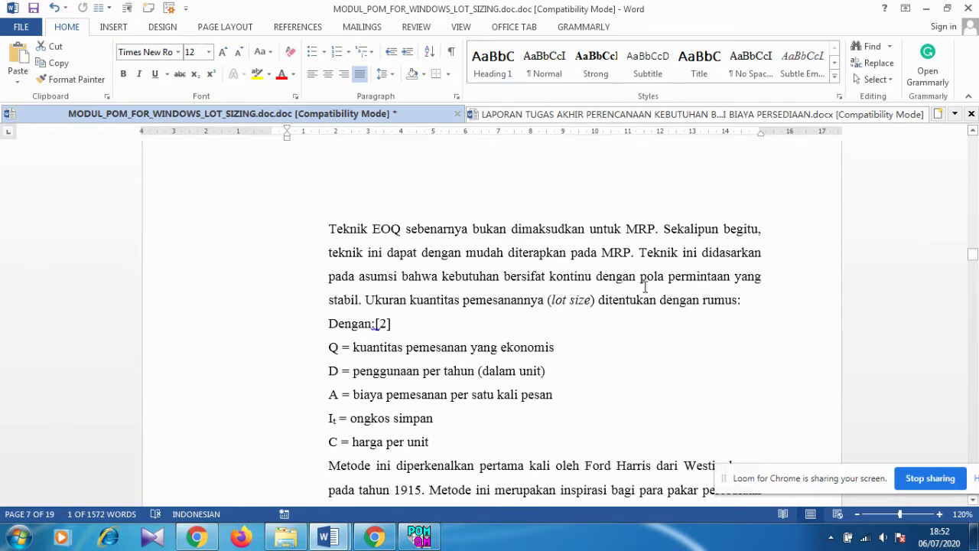
scroll(376, 319, "down", 2)
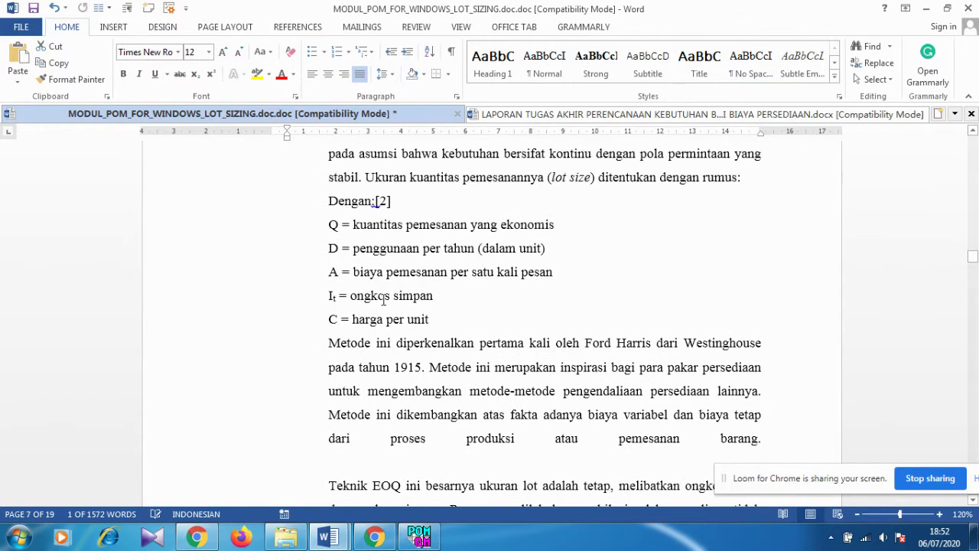
left_click_drag(355, 228, 442, 221)
left_click(360, 250)
left_click_drag(370, 251, 433, 250)
left_click_drag(355, 272, 413, 274)
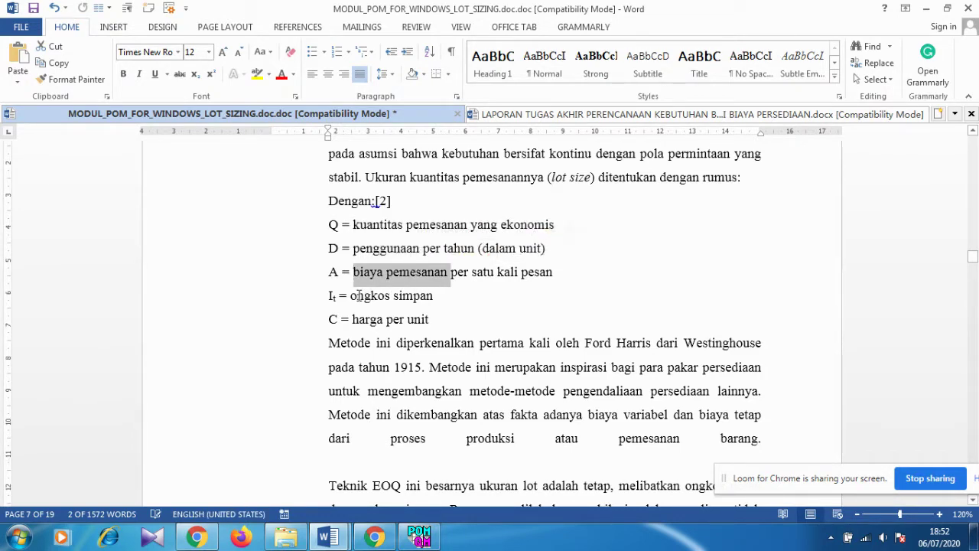
left_click_drag(351, 296, 433, 297)
Step: Review the module's EOQ formula and its data processing instructions, from choosing the method through input data to the Tile view
scroll(515, 345, "down", 3)
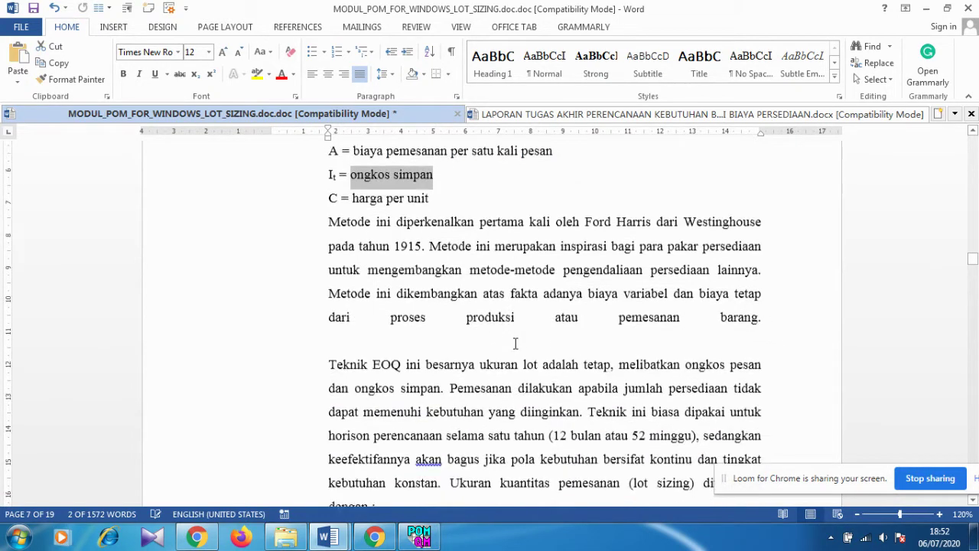
scroll(515, 343, "down", 4)
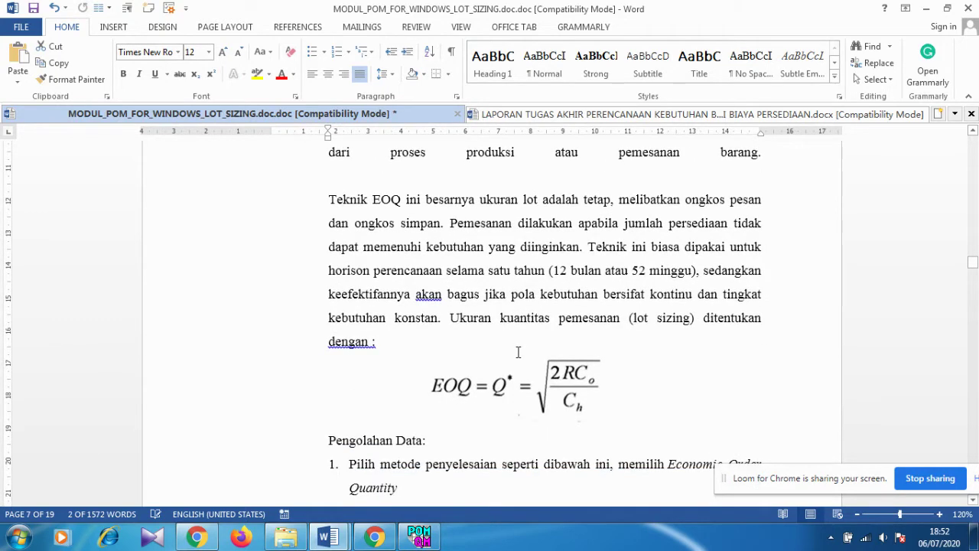
scroll(517, 352, "down", 3)
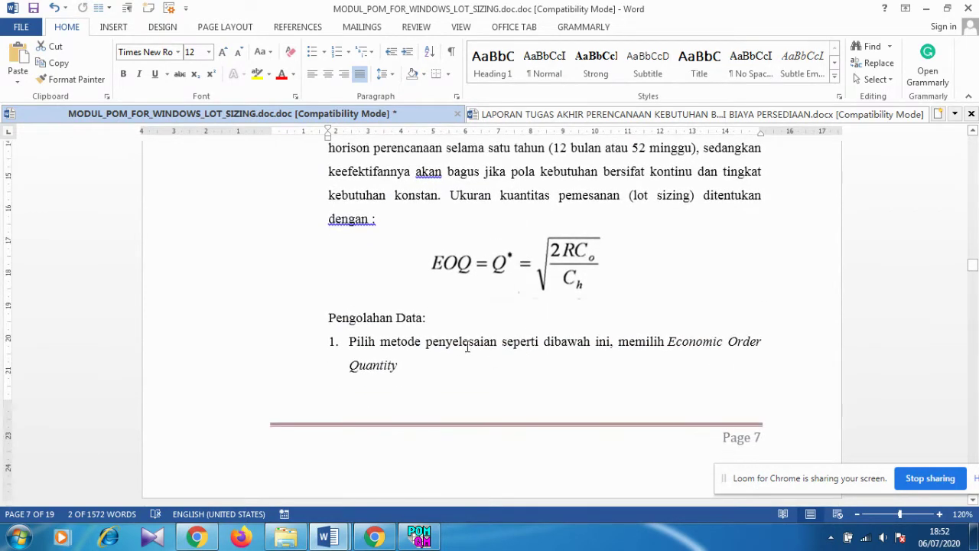
scroll(570, 283, "down", 13)
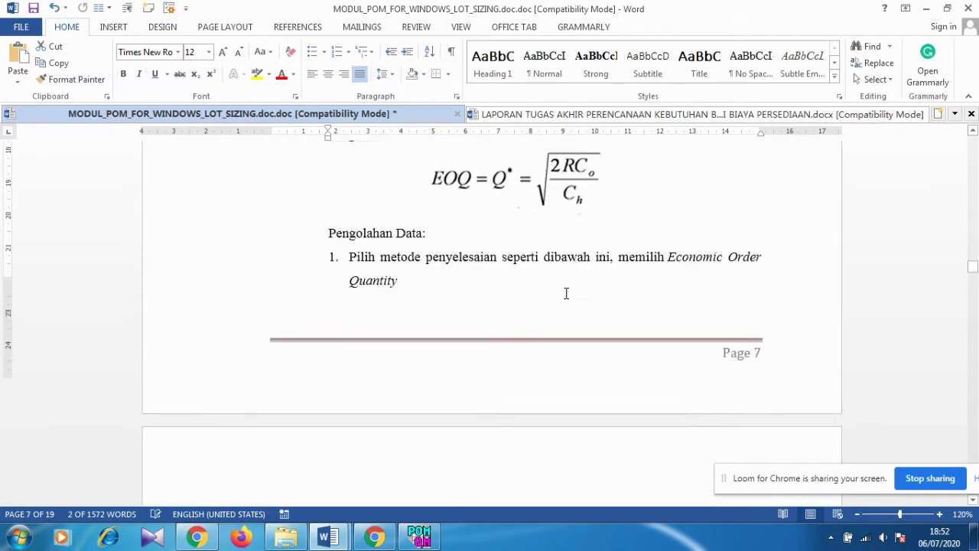
scroll(560, 298, "down", 3)
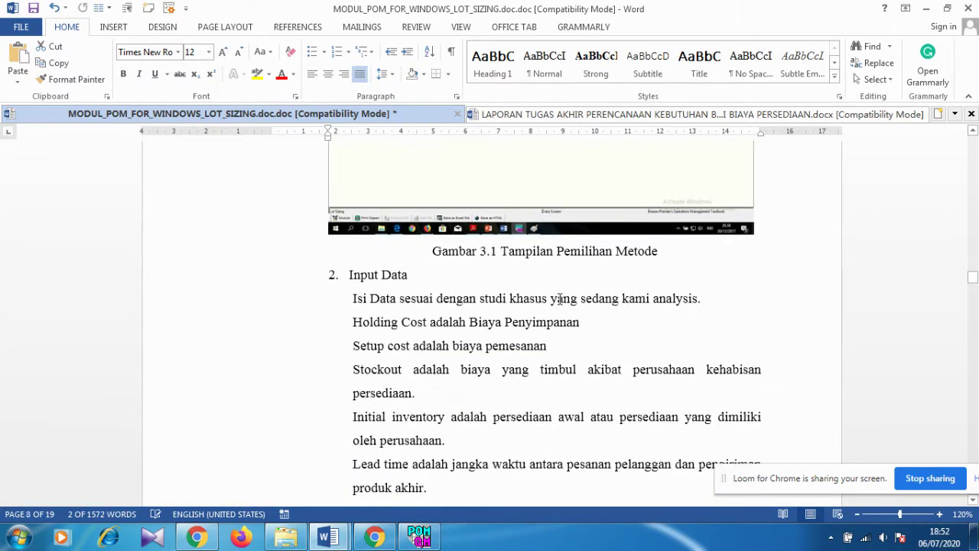
left_click(418, 538)
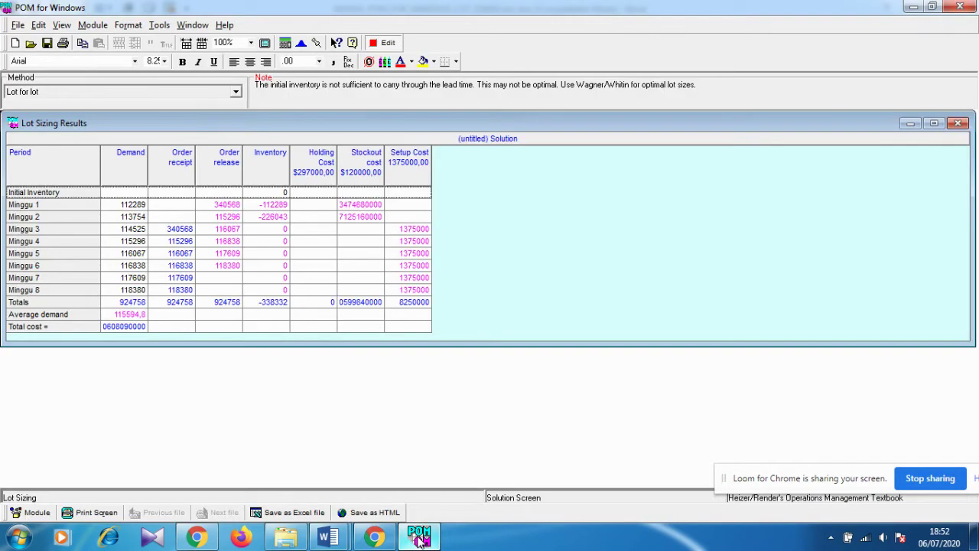
left_click(418, 538)
scroll(629, 315, "down", 8)
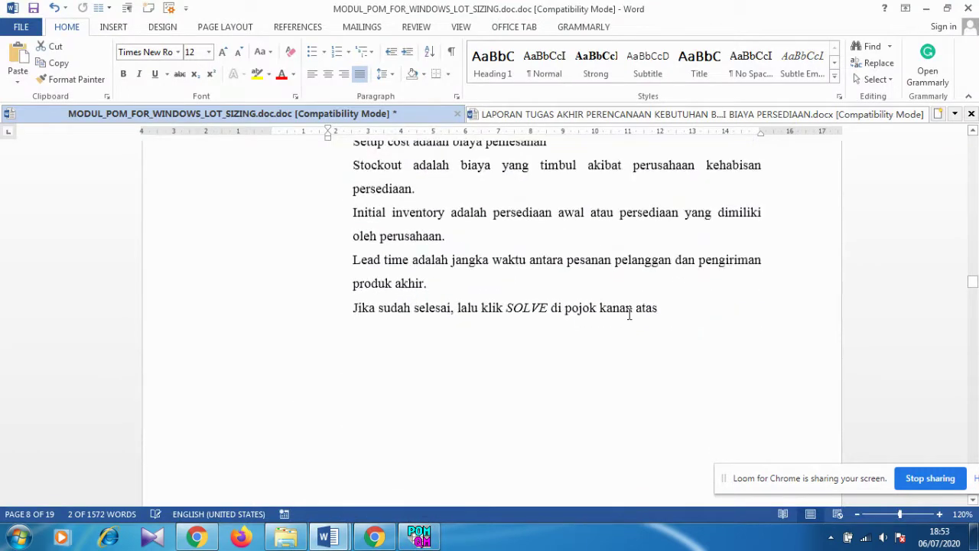
scroll(628, 317, "down", 9)
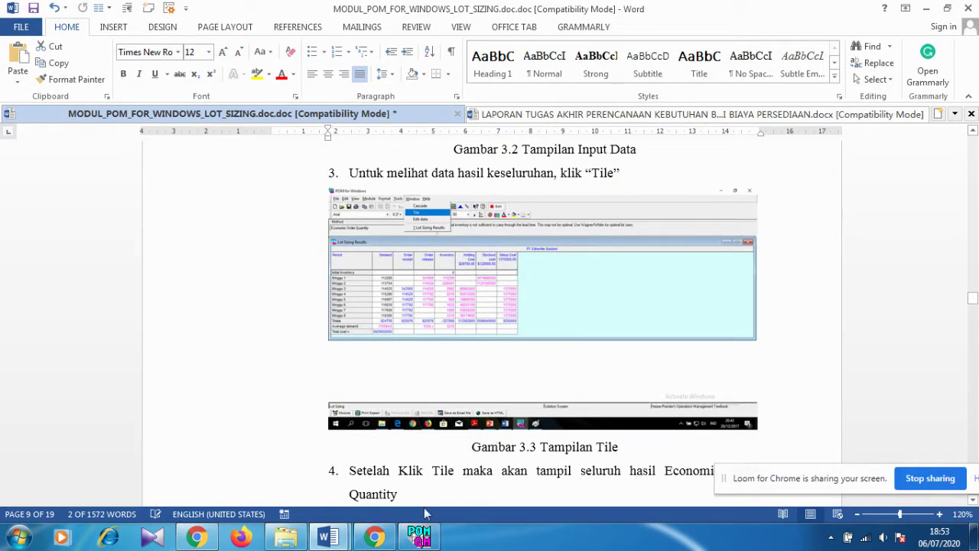
Step: Switch to POM for Windows and solve the lot sizing problem with the Economic Order Quantity method
left_click(419, 537)
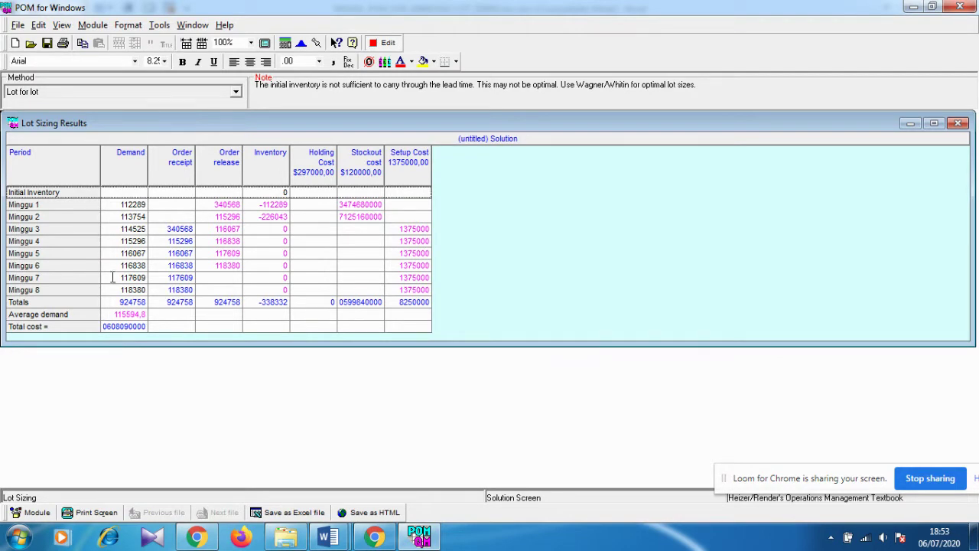
left_click(236, 98)
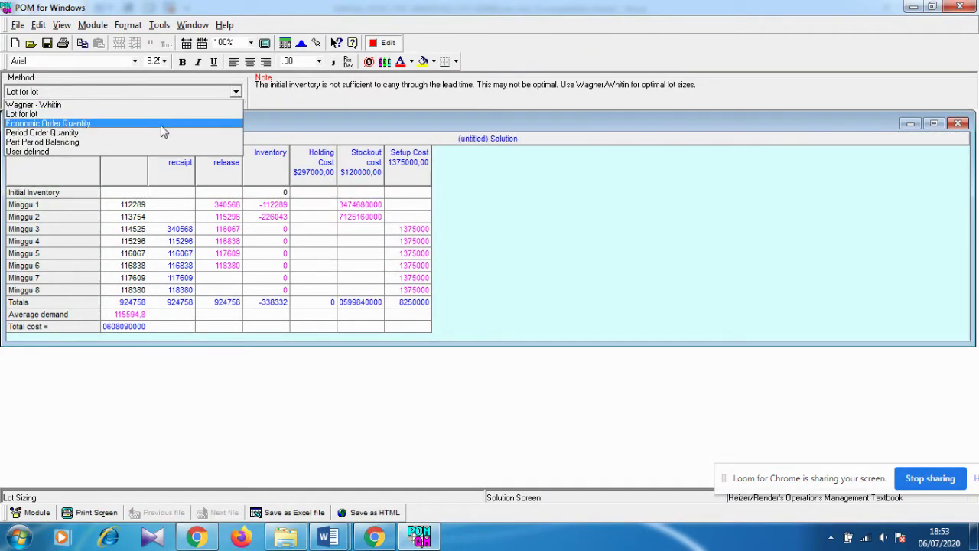
left_click(66, 122)
key("F9")
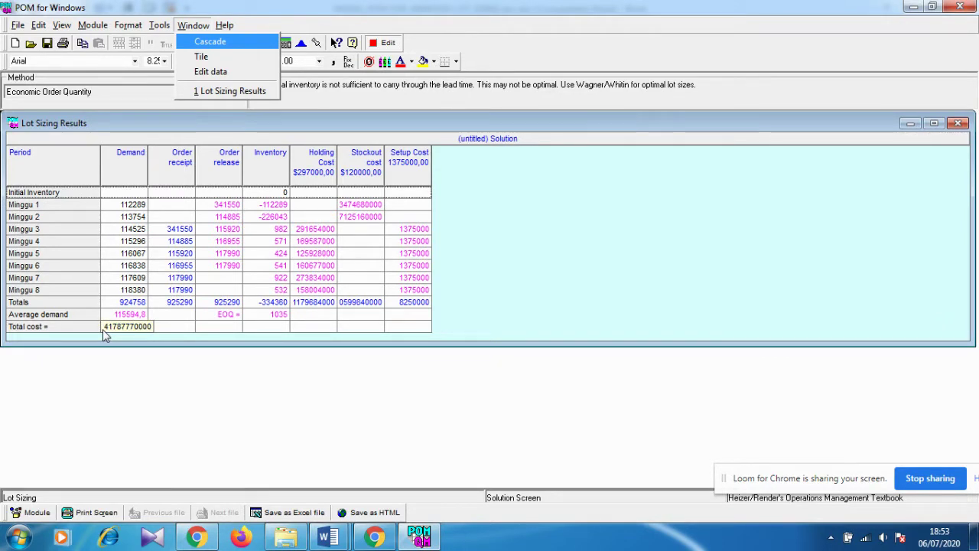
Step: Return to the Word module and examine the Period Order Quantity section, its formulas, the average demand definition and the method selection
left_click(329, 538)
scroll(553, 374, "down", 18)
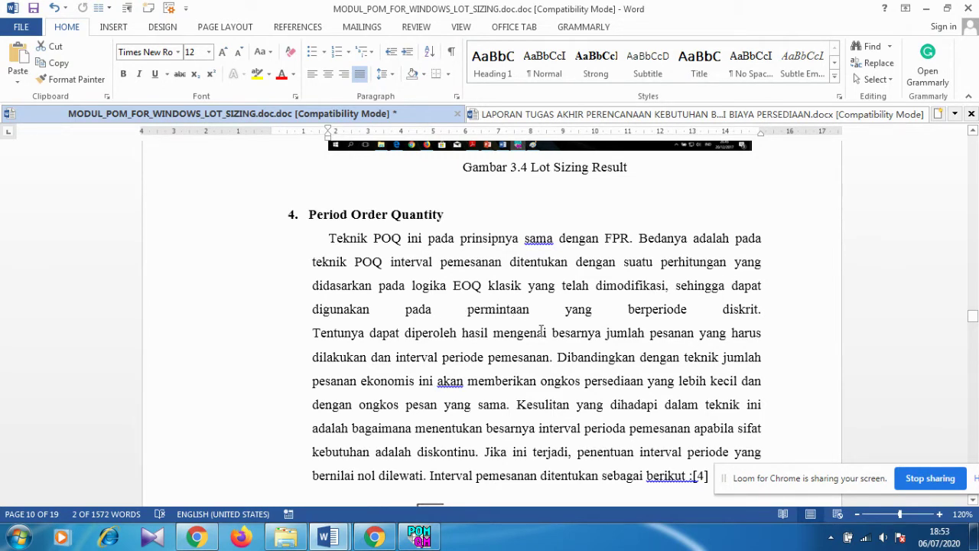
scroll(724, 316, "down", 8)
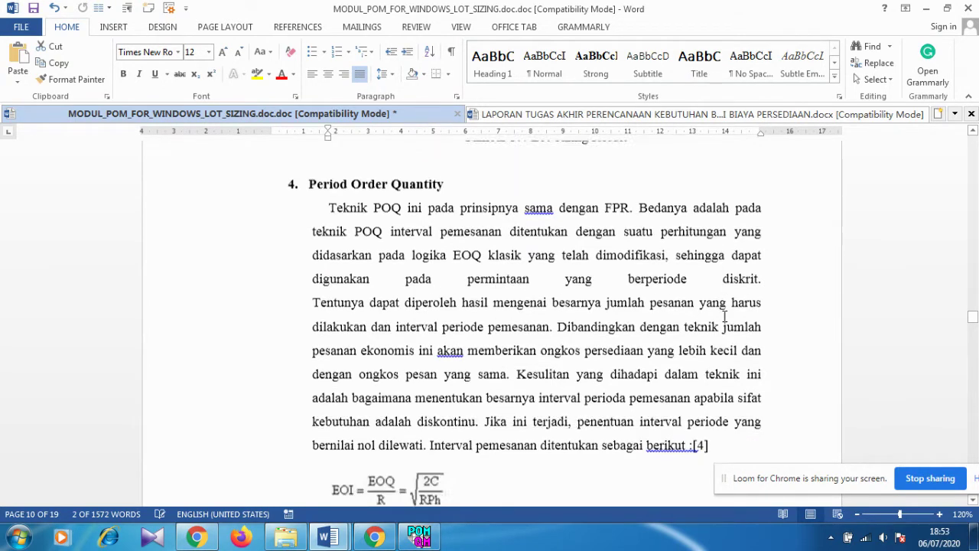
scroll(724, 316, "down", 5)
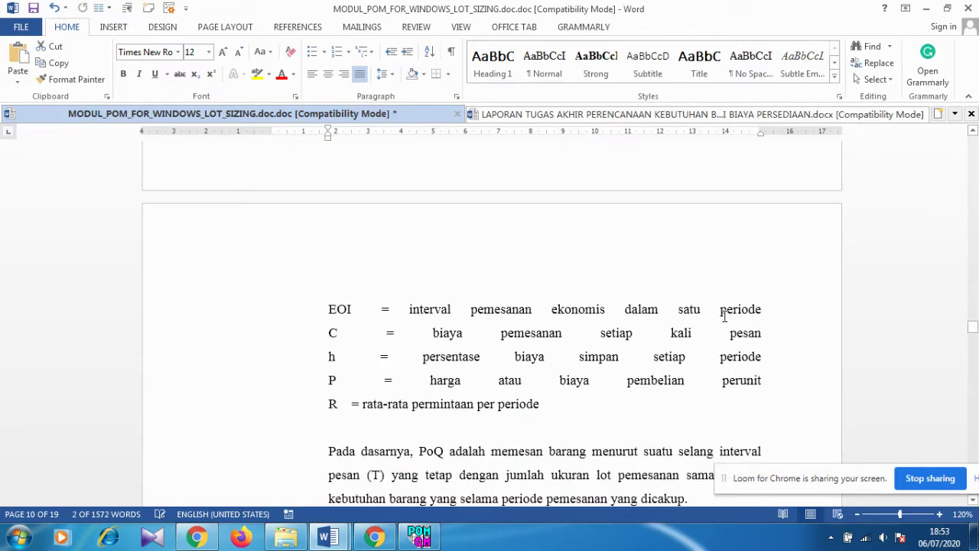
scroll(724, 316, "down", 7)
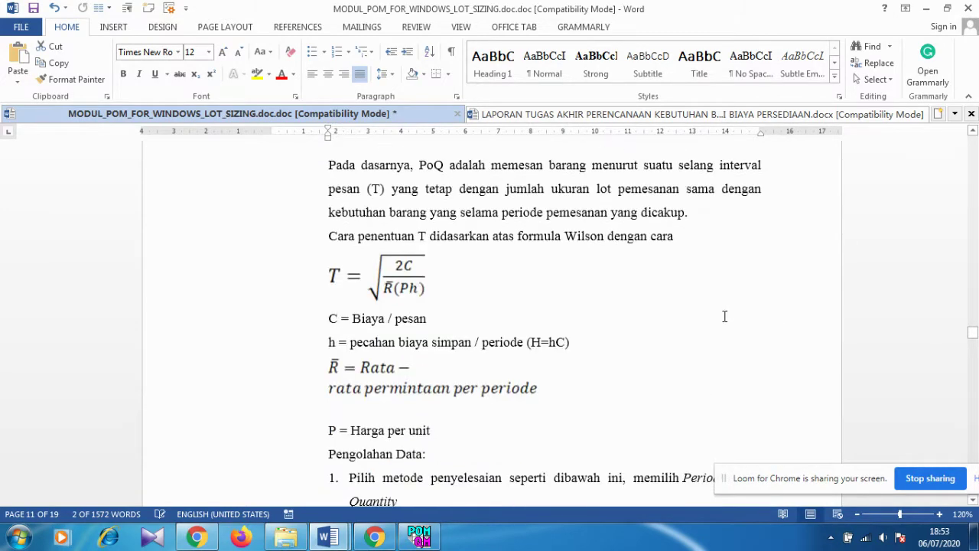
scroll(363, 329, "down", 2)
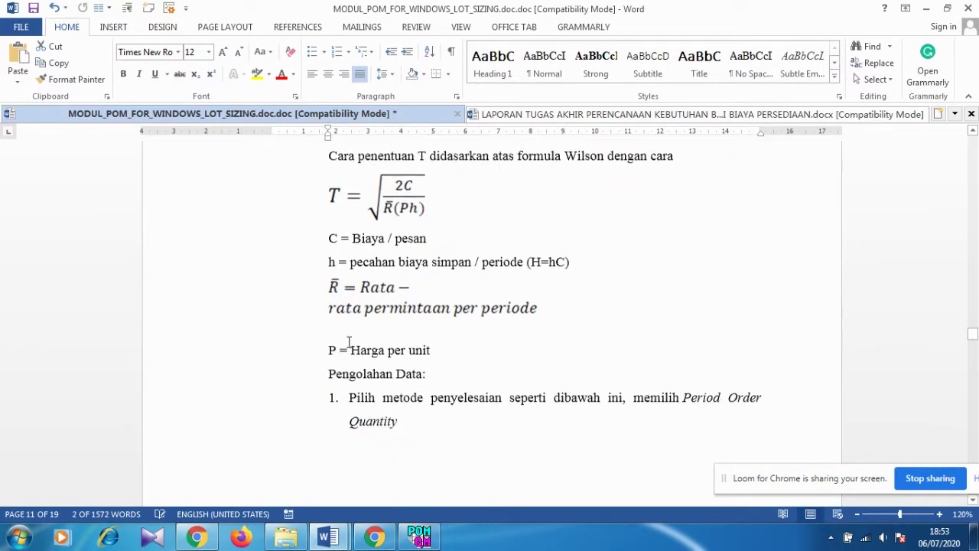
scroll(349, 343, "up", 1)
scroll(349, 343, "up", 1)
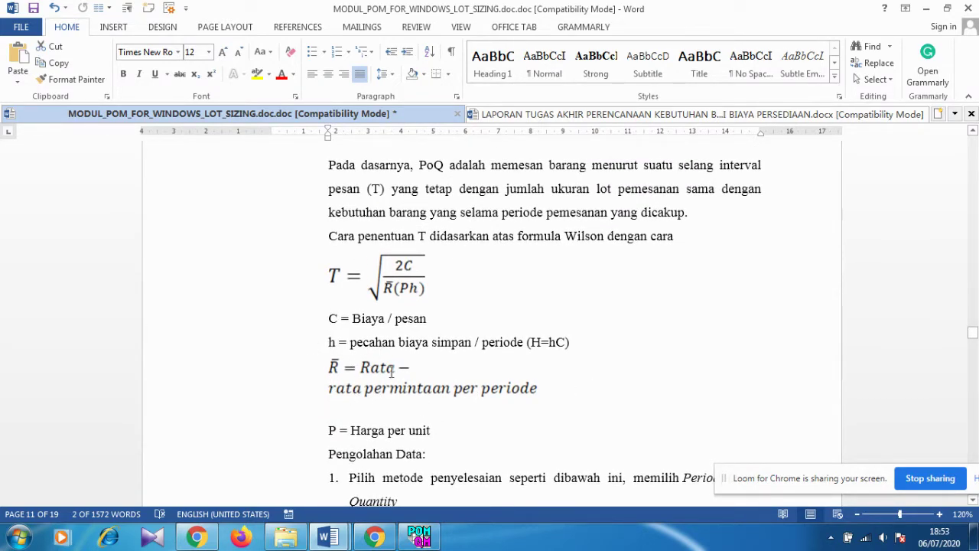
left_click_drag(305, 362, 330, 412)
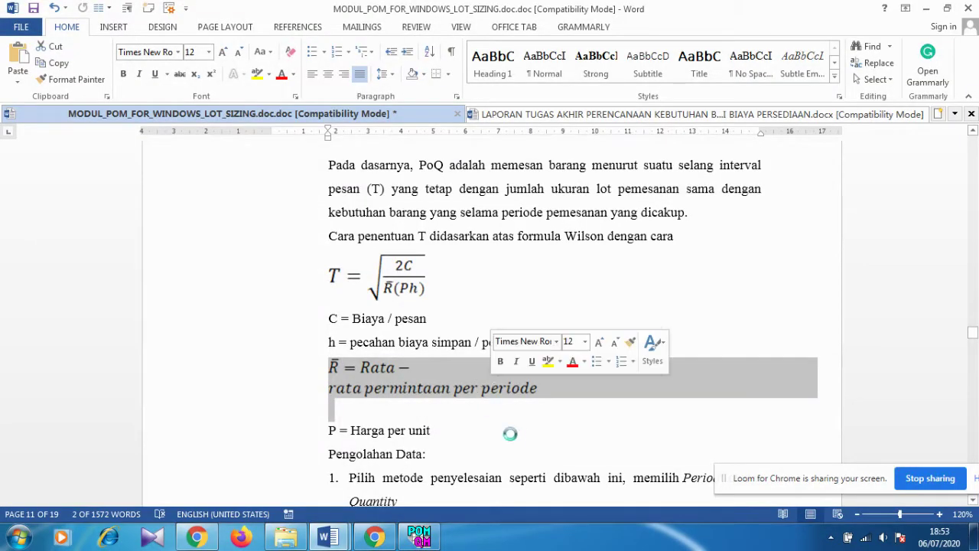
scroll(525, 431, "down", 15)
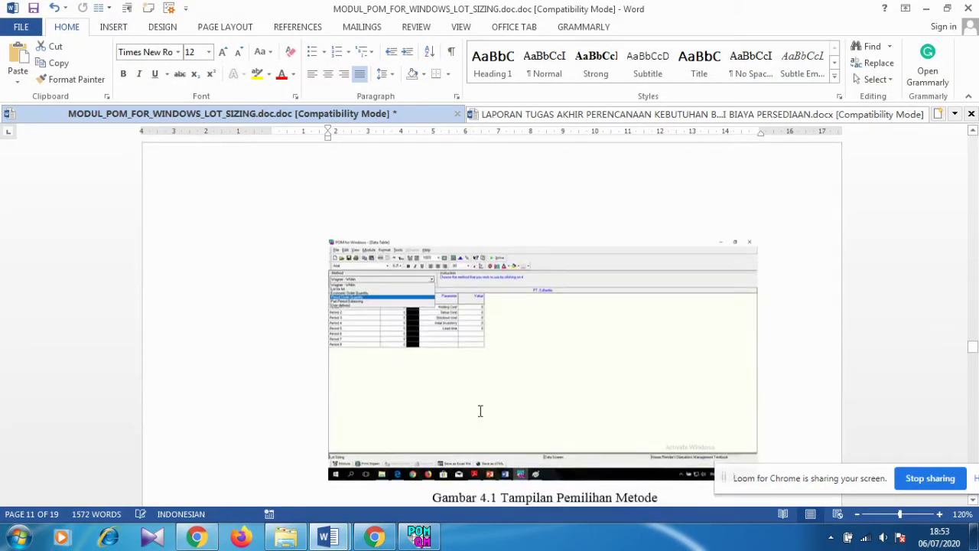
Step: Switch to POM for Windows and solve the lot sizing problem with the Period Order Quantity method
left_click(419, 537)
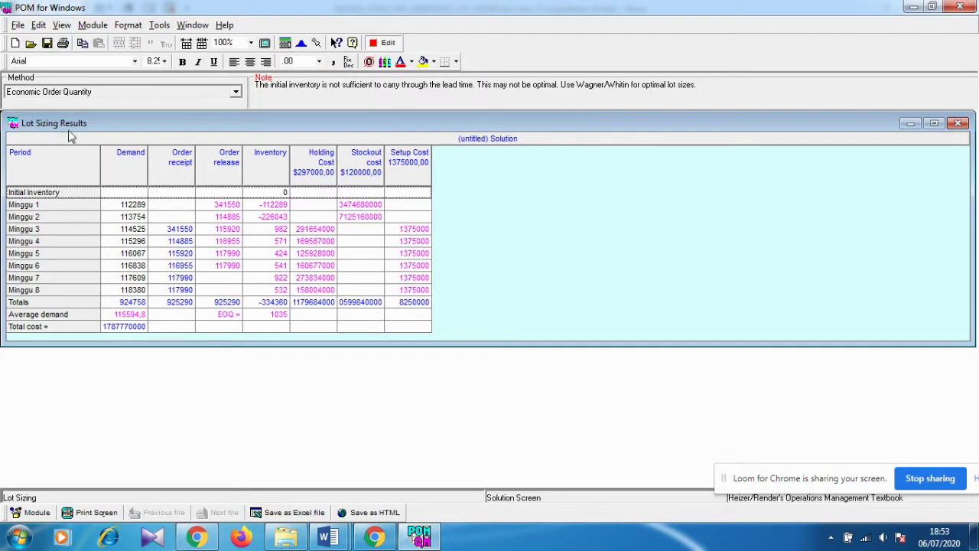
left_click(129, 93)
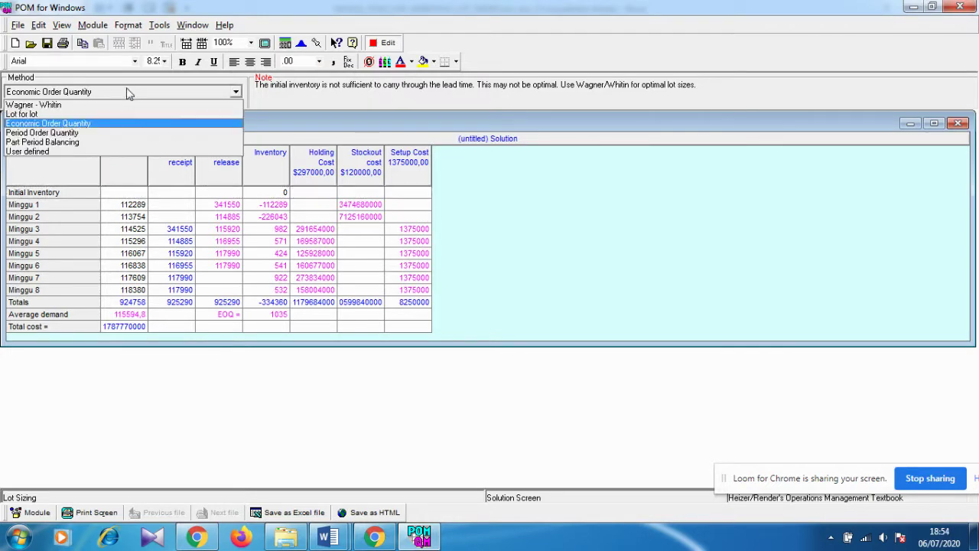
left_click(119, 132)
key("alt+w")
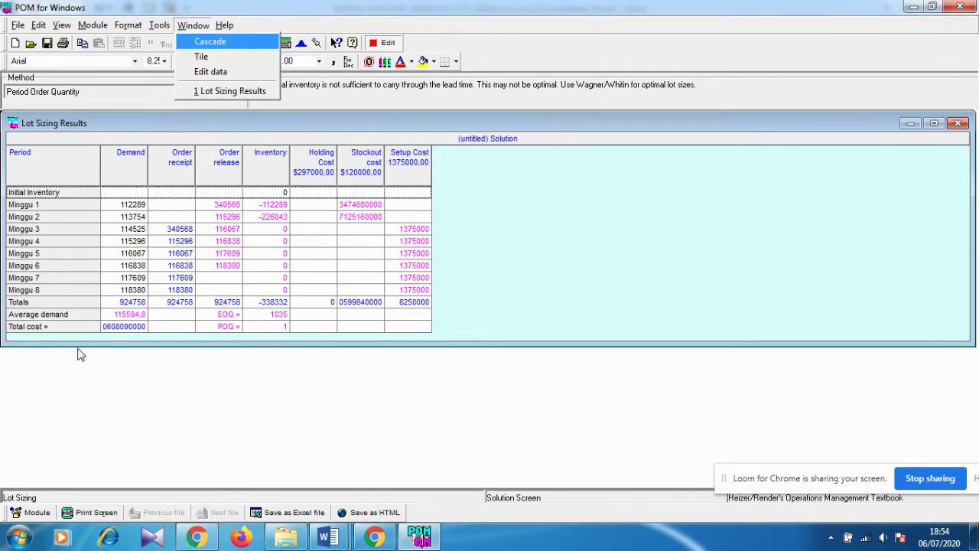
Step: Change the lot sizing method to Part Period Balancing and view its results
left_click(135, 89)
left_click(136, 90)
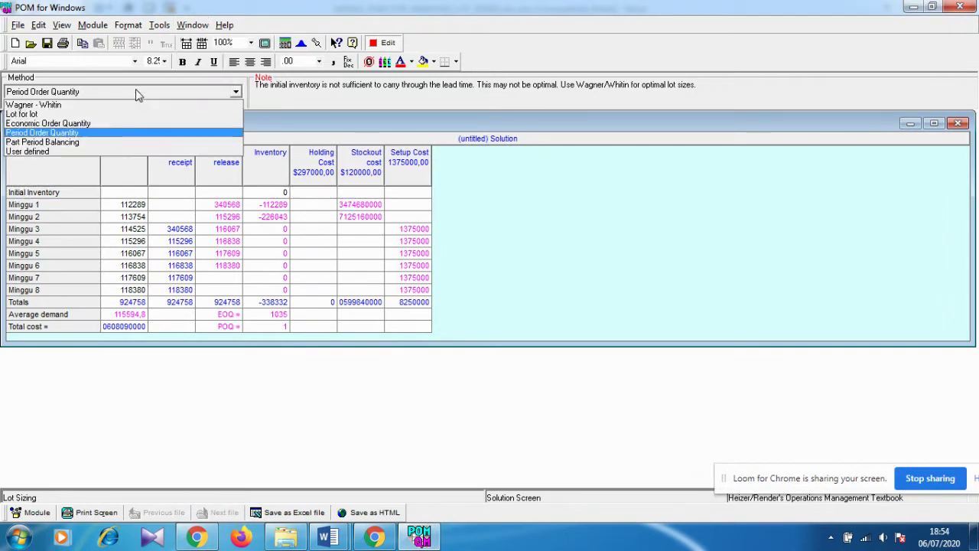
left_click(141, 143)
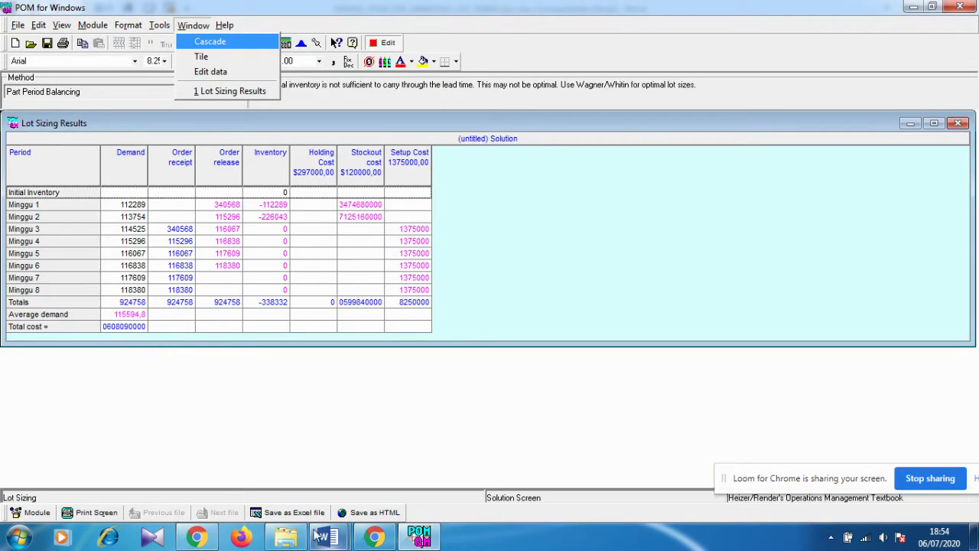
Step: Switch to the Word module and examine the Part Period Balancing section, its explanation, the EPP formula and the method selection
mouse_move(328, 539)
left_click(258, 468)
scroll(423, 350, "down", 20)
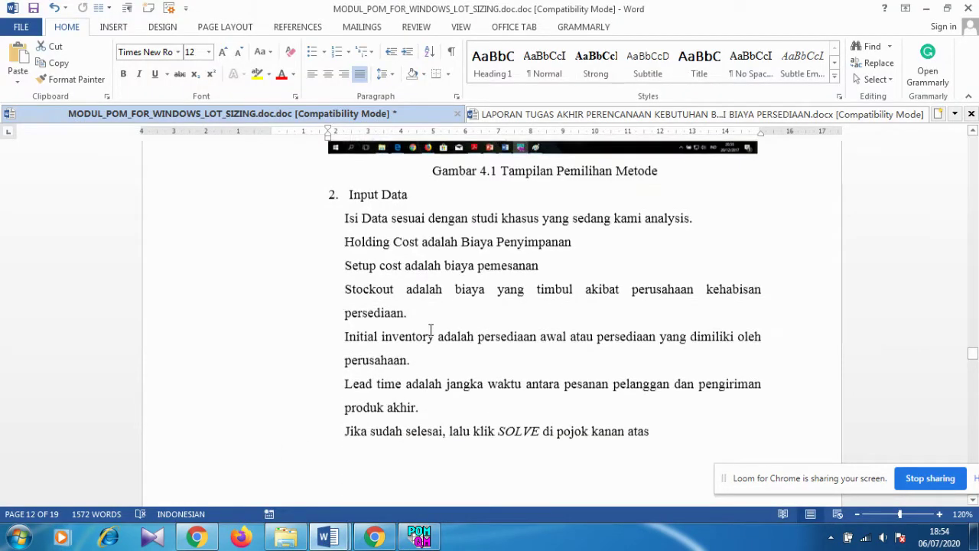
scroll(443, 303, "down", 10)
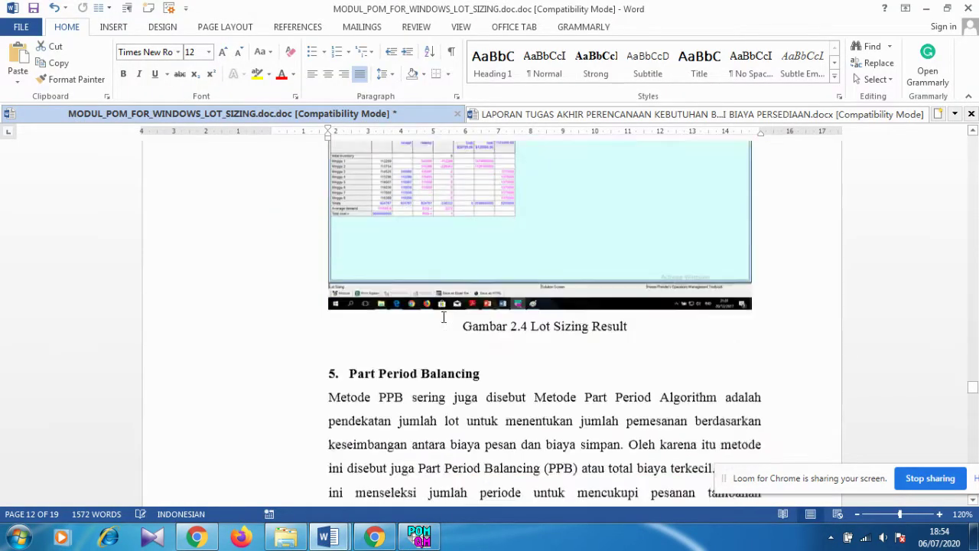
scroll(445, 313, "up", 3)
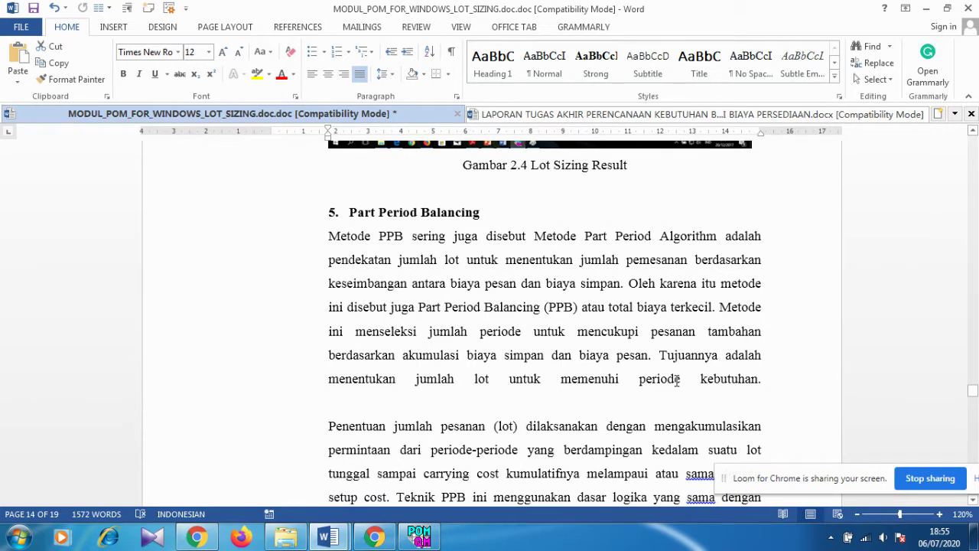
scroll(677, 381, "down", 10)
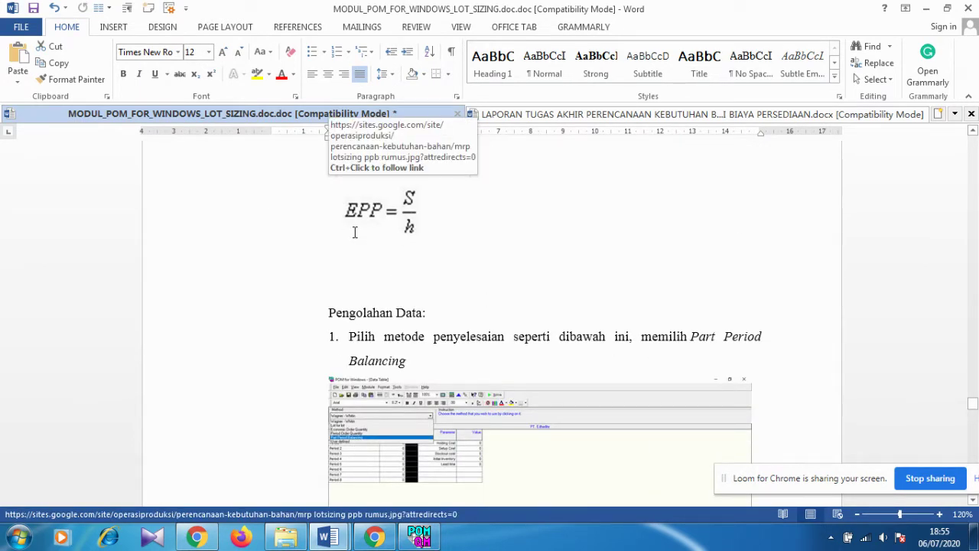
scroll(354, 232, "up", 10)
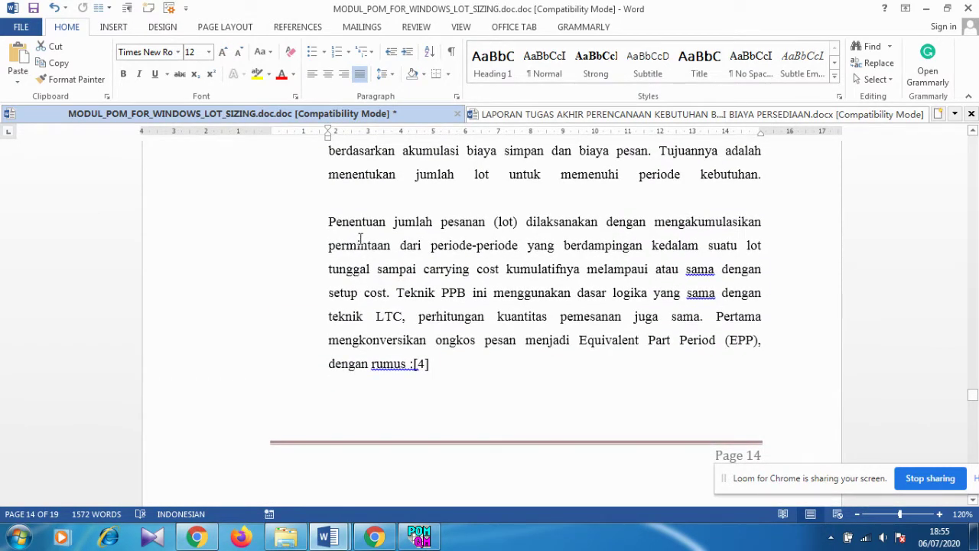
scroll(362, 240, "down", 10)
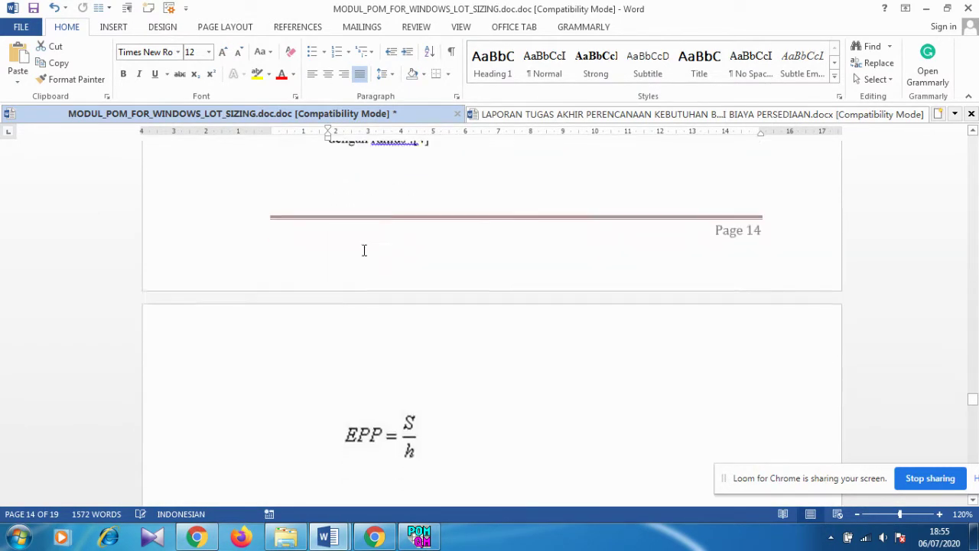
Step: Switch to POM for Windows and reselect Part Period Balancing as the lot sizing method
left_click(419, 536)
left_click(106, 92)
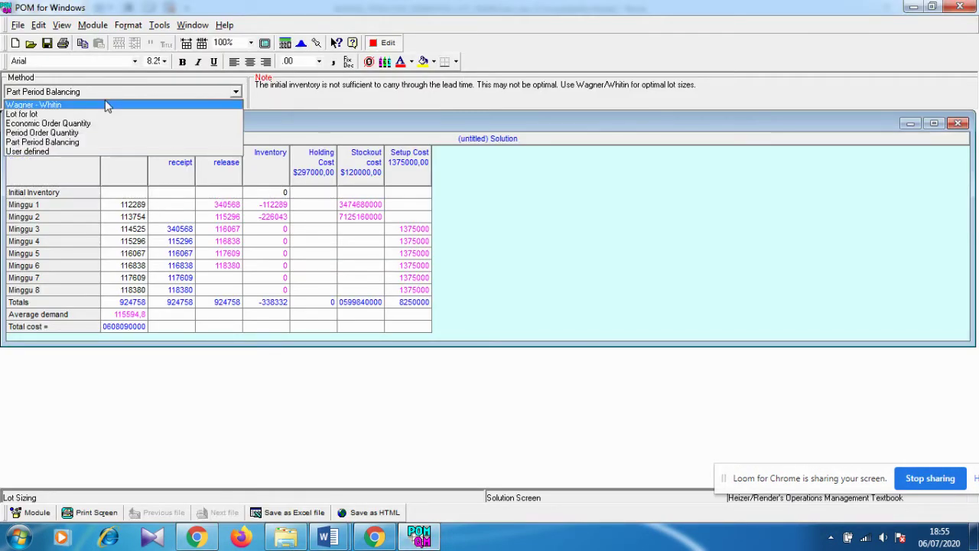
left_click(87, 147)
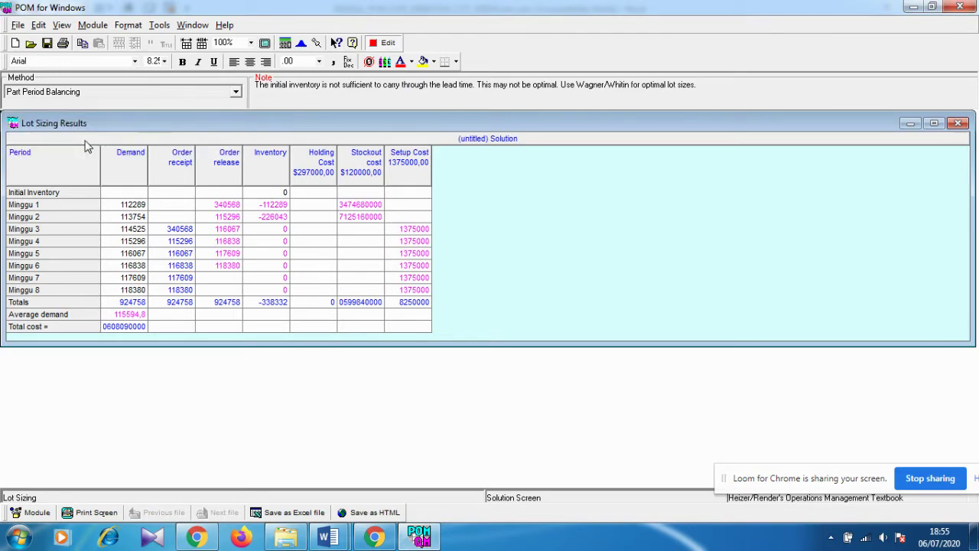
key("alt+w")
Step: Return to the Word module and examine the Part Period Balancing result figure and the concluding total cost table comparing LFL, EOQ, POQ and PPB
left_click(325, 538)
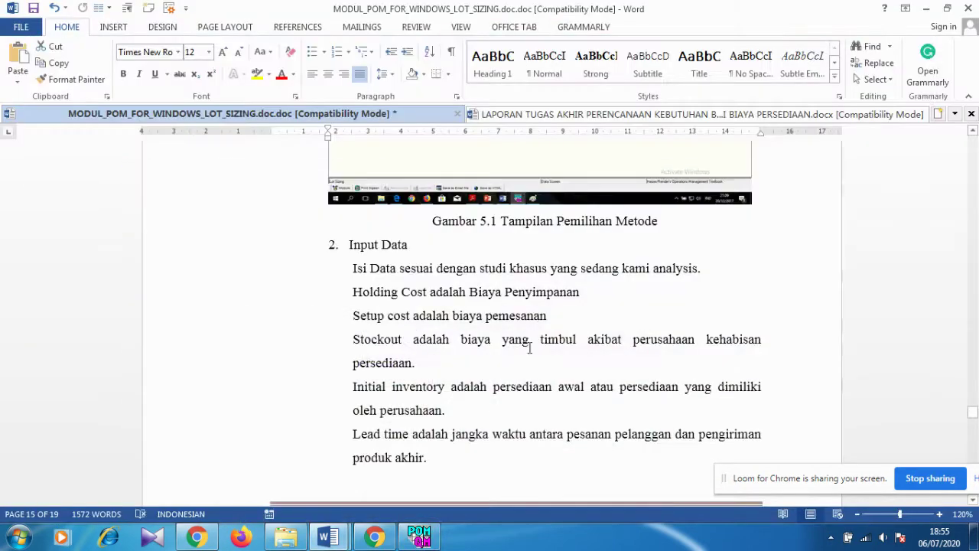
scroll(524, 340, "down", 15)
scroll(519, 322, "down", 20)
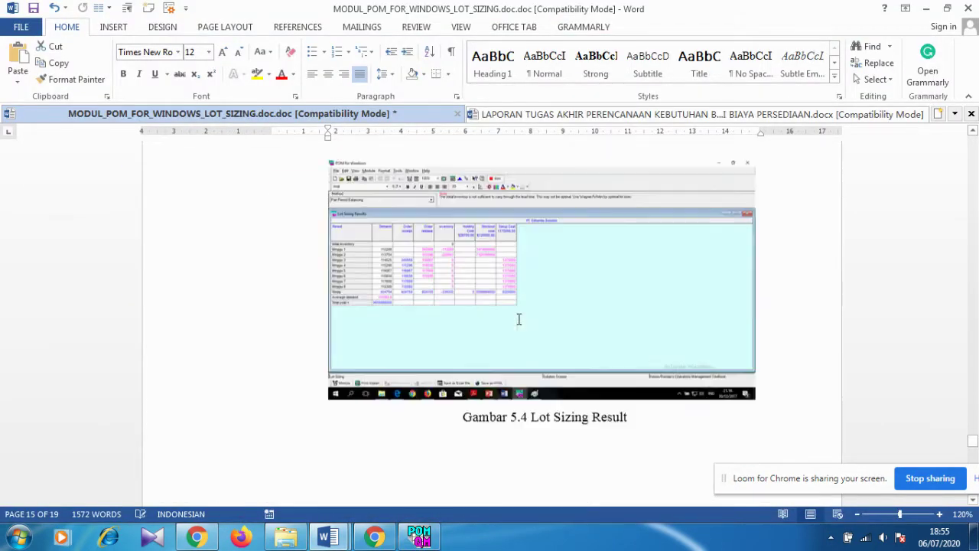
scroll(514, 304, "down", 5)
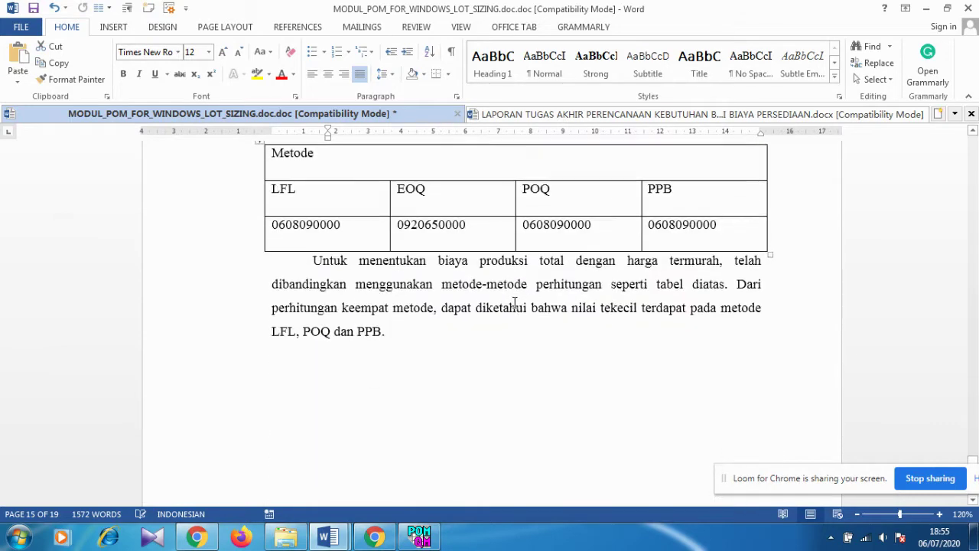
scroll(514, 304, "up", 2)
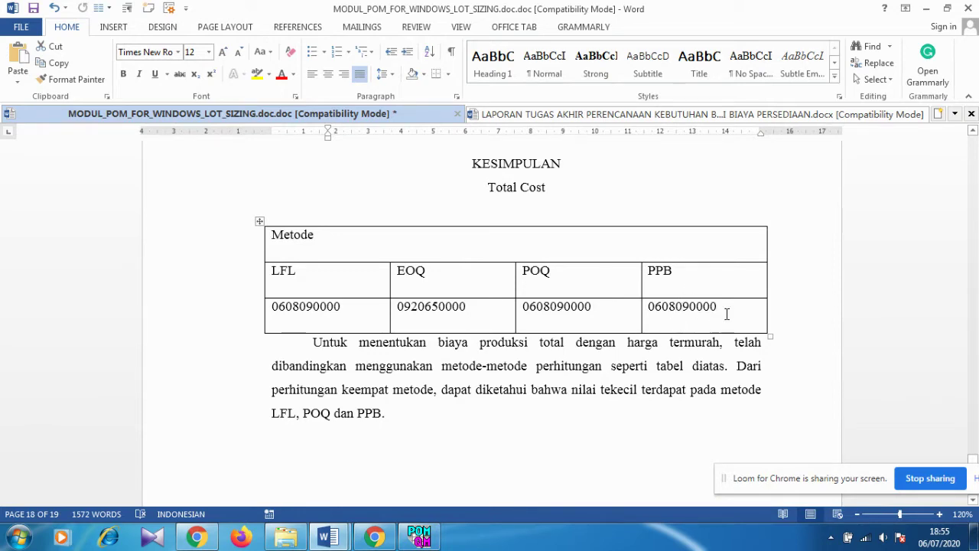
left_click(697, 307)
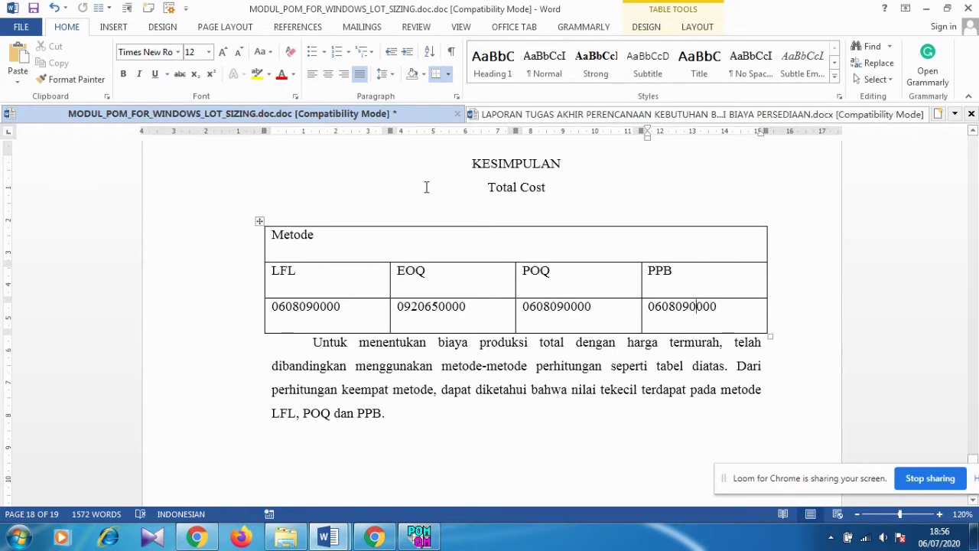
Step: Switch to the Nike shoe MRP final project report and skim its FPR calculation, order and holding cost table and data processing section
left_click(710, 115)
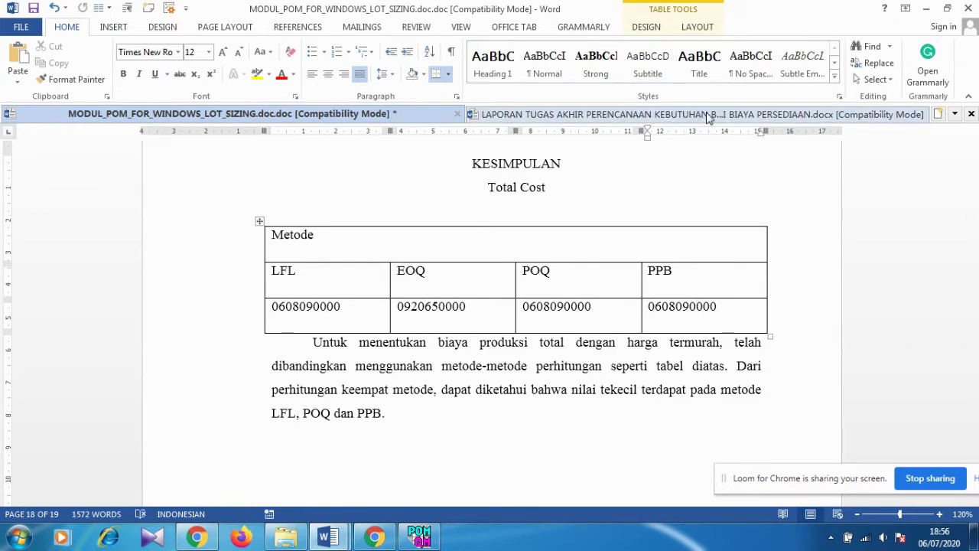
scroll(712, 337, "up", 10)
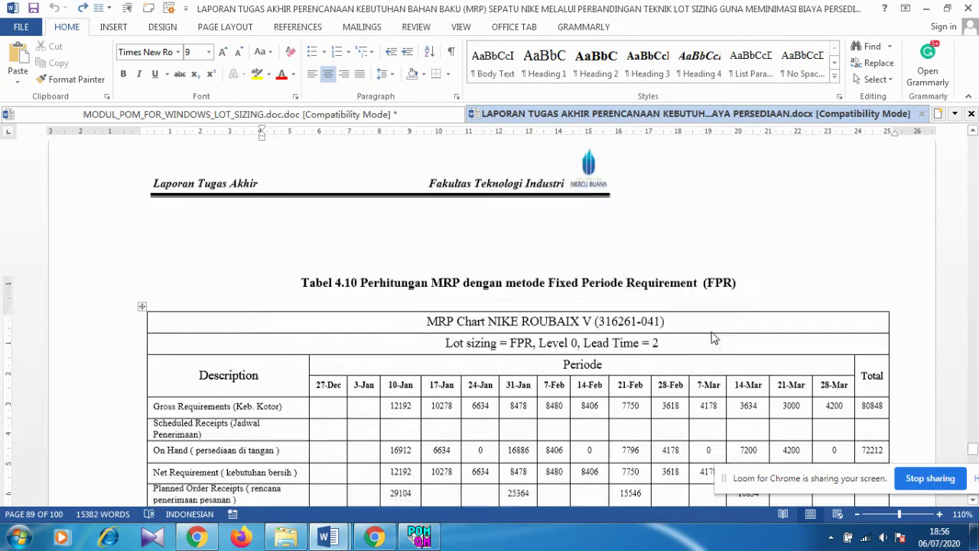
scroll(710, 337, "up", 5)
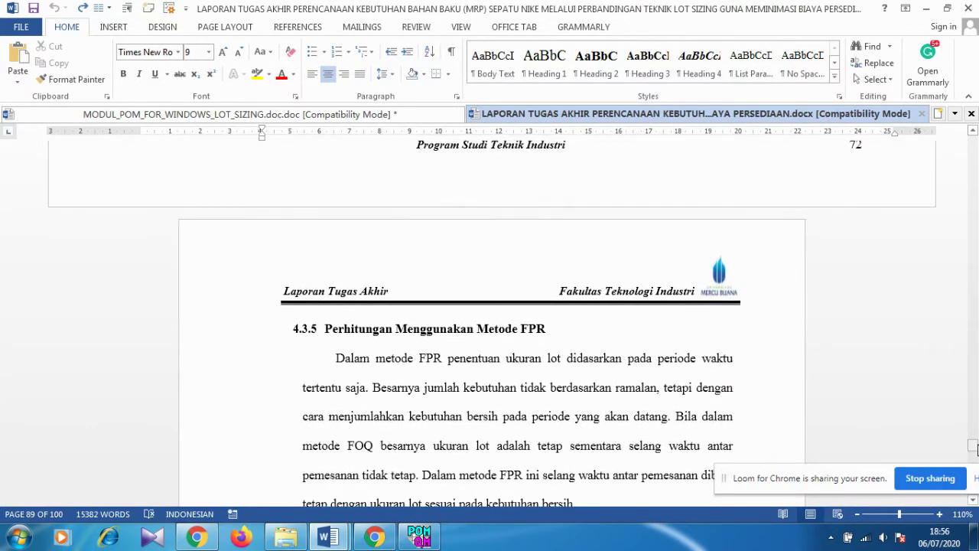
left_click_drag(972, 444, 970, 404)
scroll(589, 318, "down", 5)
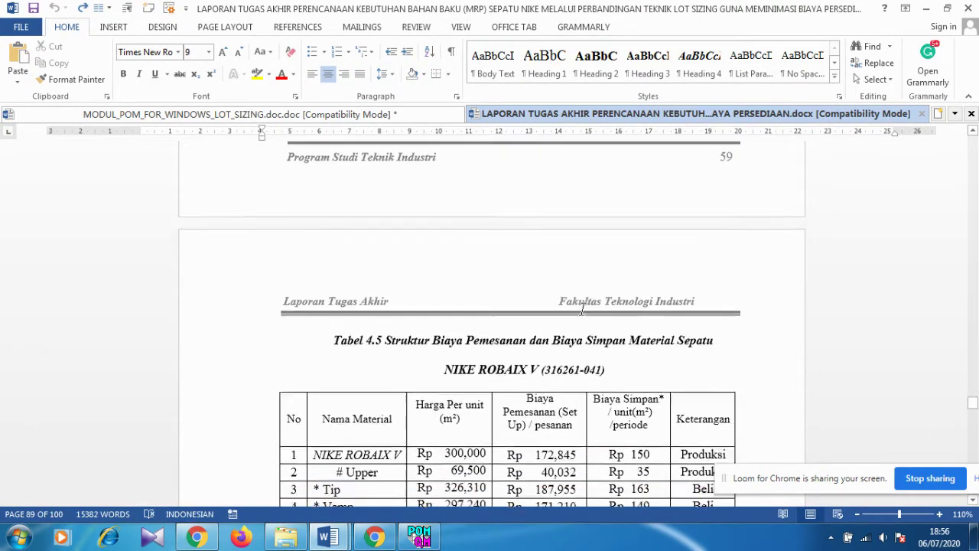
scroll(583, 310, "down", 10)
scroll(911, 402, "up", 2)
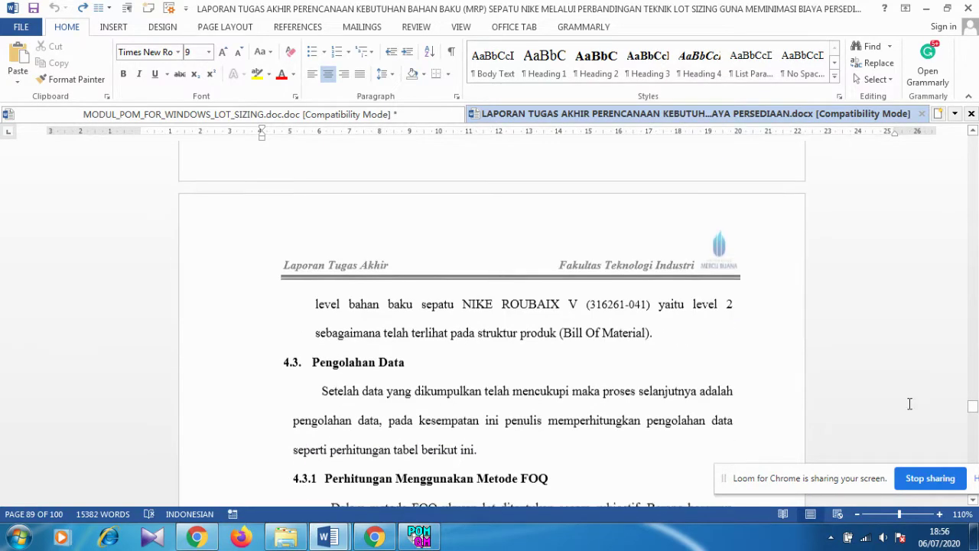
Step: Go to the report's title page and examine the study's title, university and year
left_click_drag(971, 417, 945, 134)
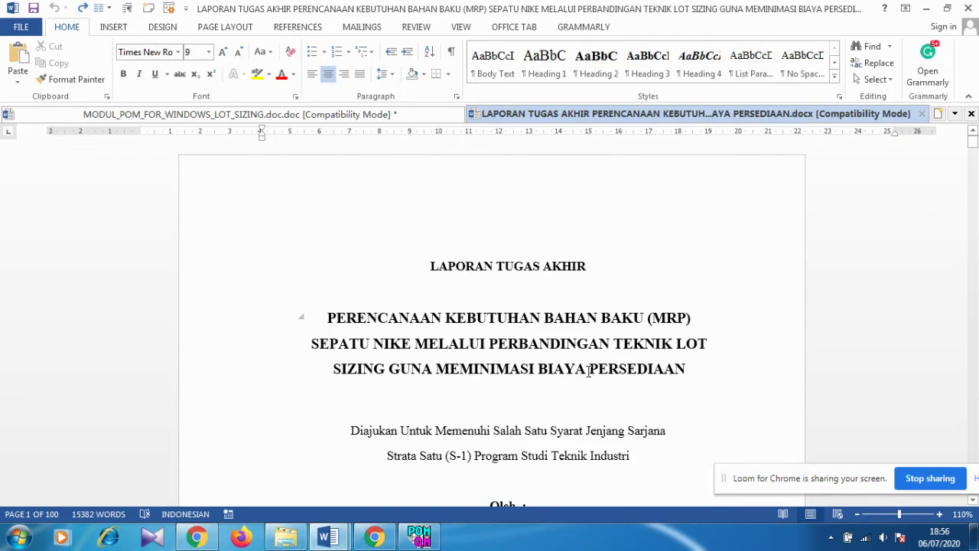
scroll(589, 370, "down", 5)
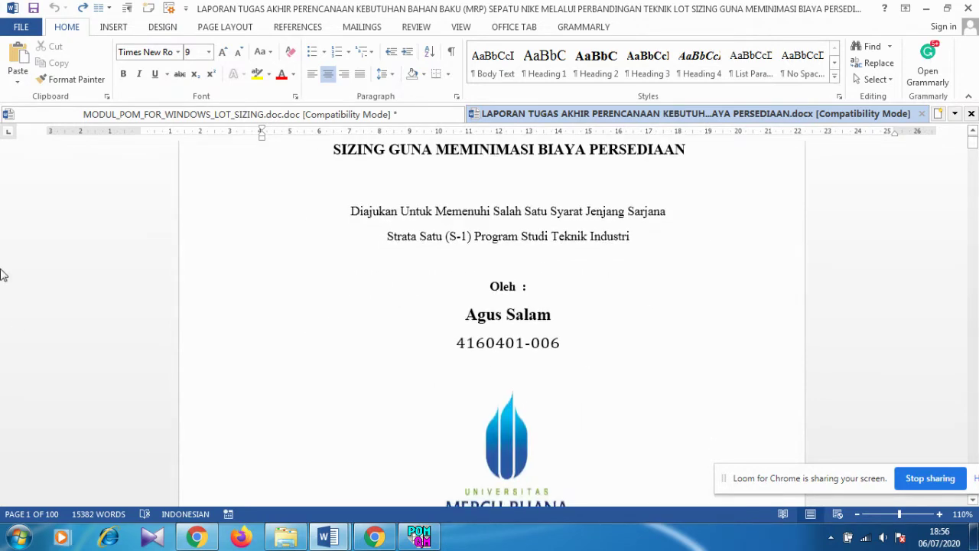
scroll(605, 385, "down", 5)
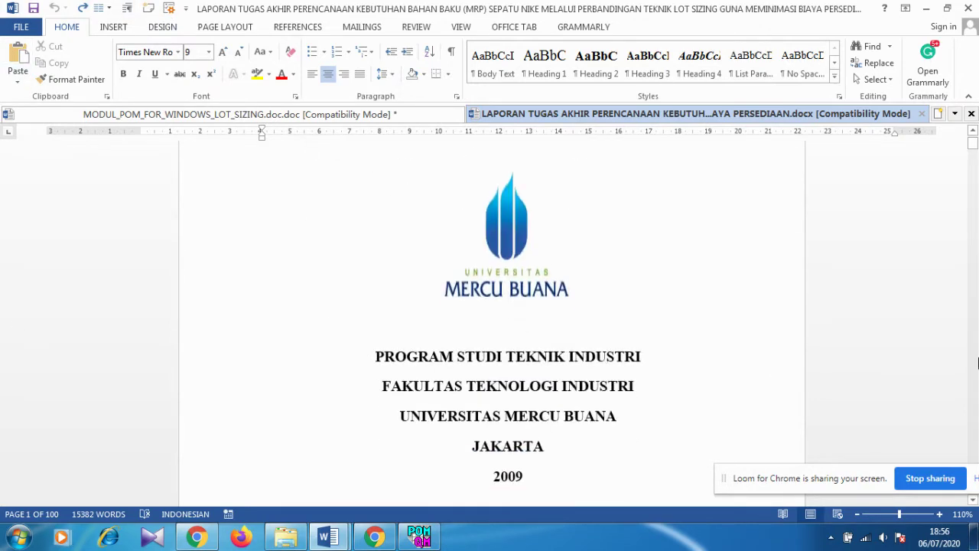
Step: Examine the report's material requirement data, cost structure, inventory status and the start of section 4.3 Pengolahan Data with its FOQ method
left_click_drag(973, 145, 954, 399)
scroll(651, 369, "down", 20)
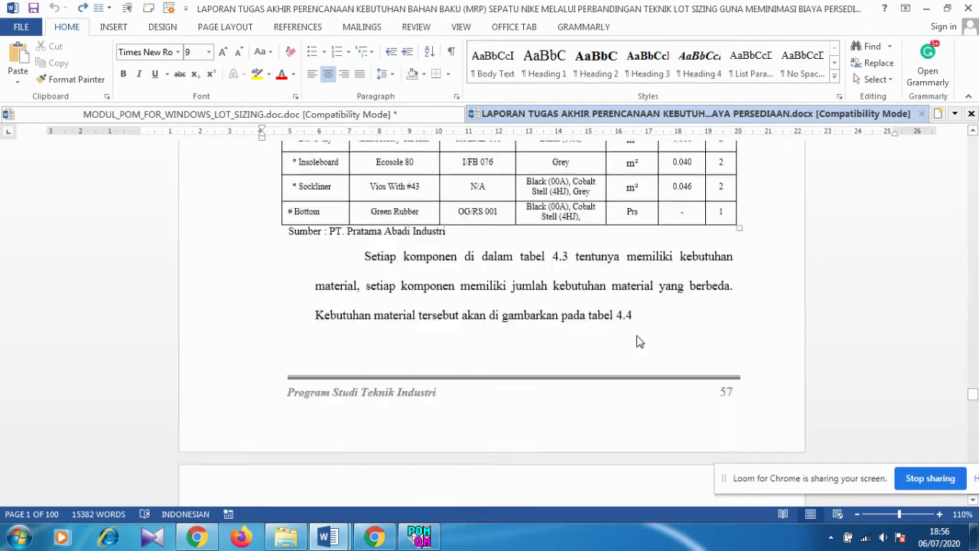
scroll(590, 301, "down", 15)
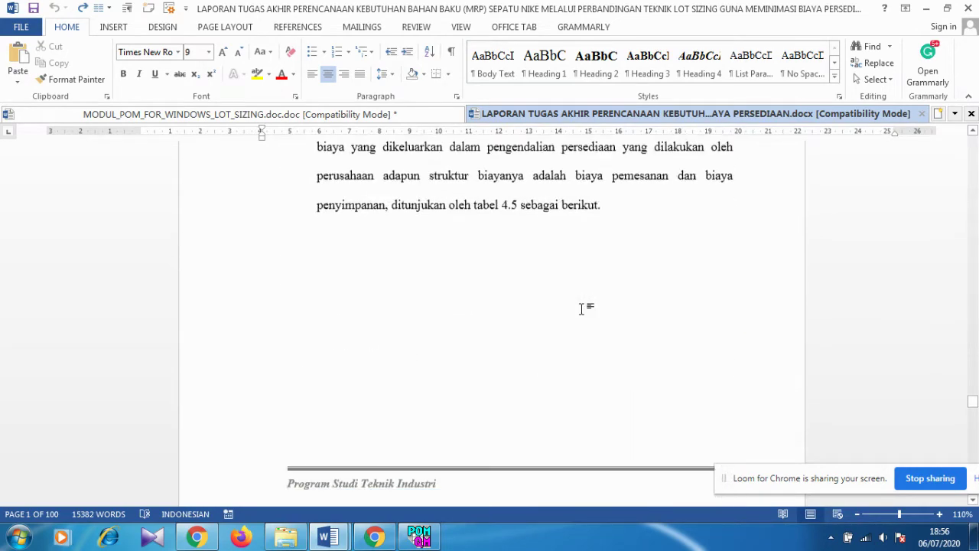
scroll(582, 295, "down", 10)
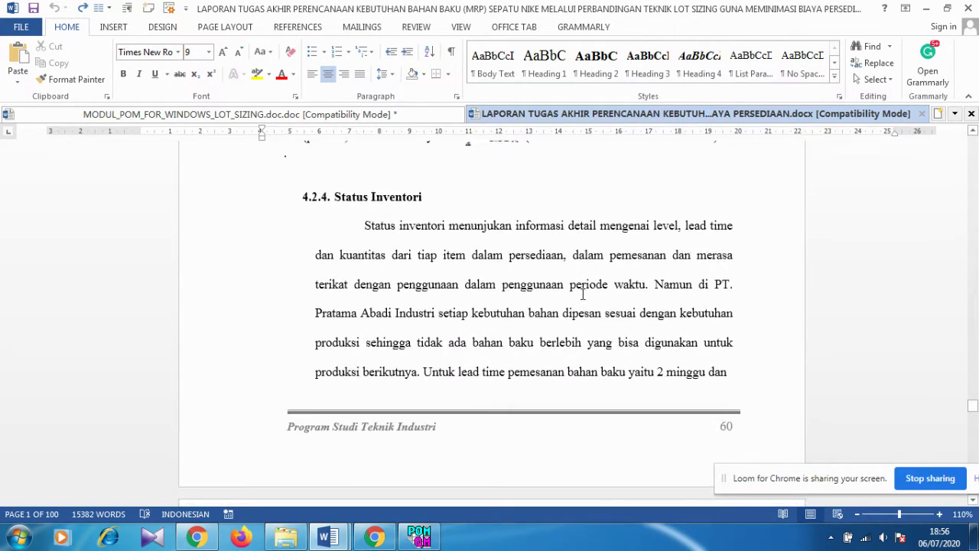
scroll(583, 291, "down", 12)
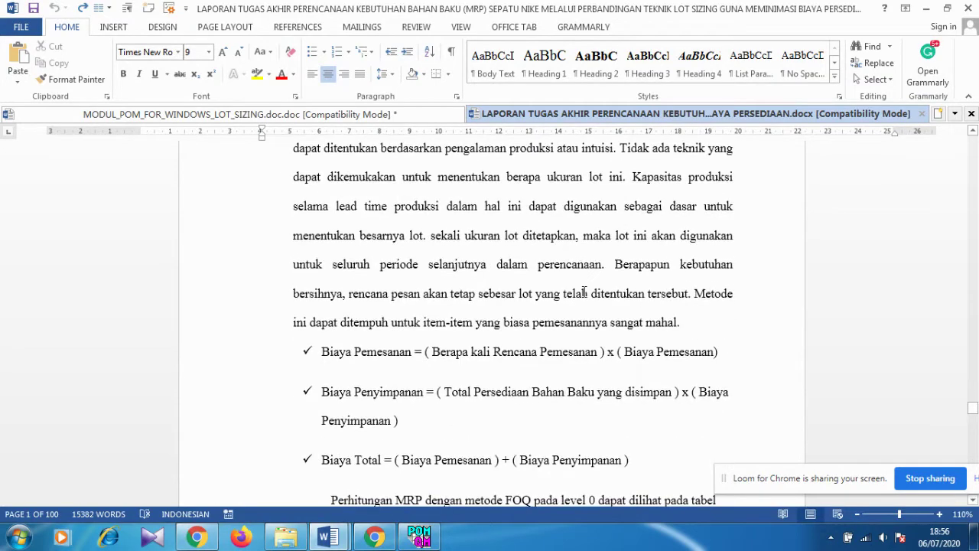
scroll(583, 292, "up", 12)
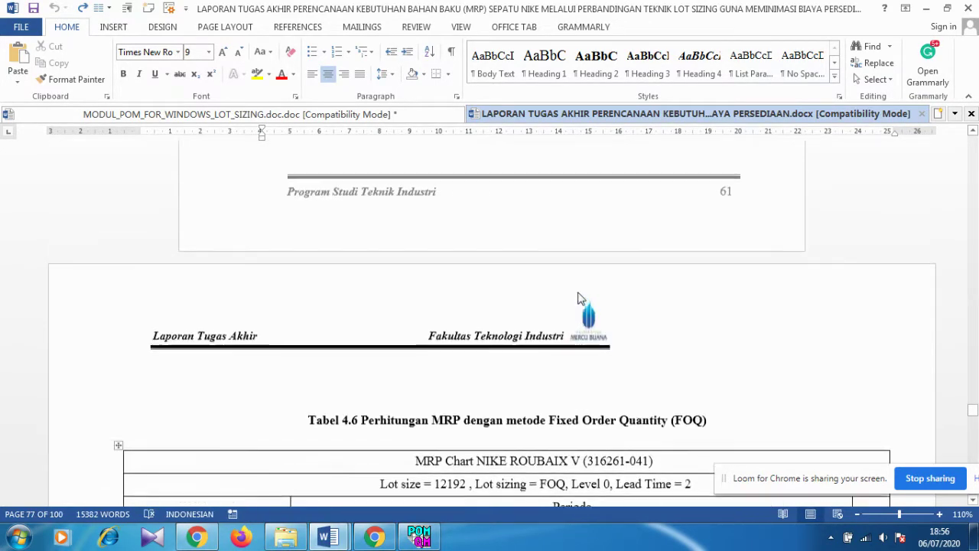
scroll(580, 293, "up", 3)
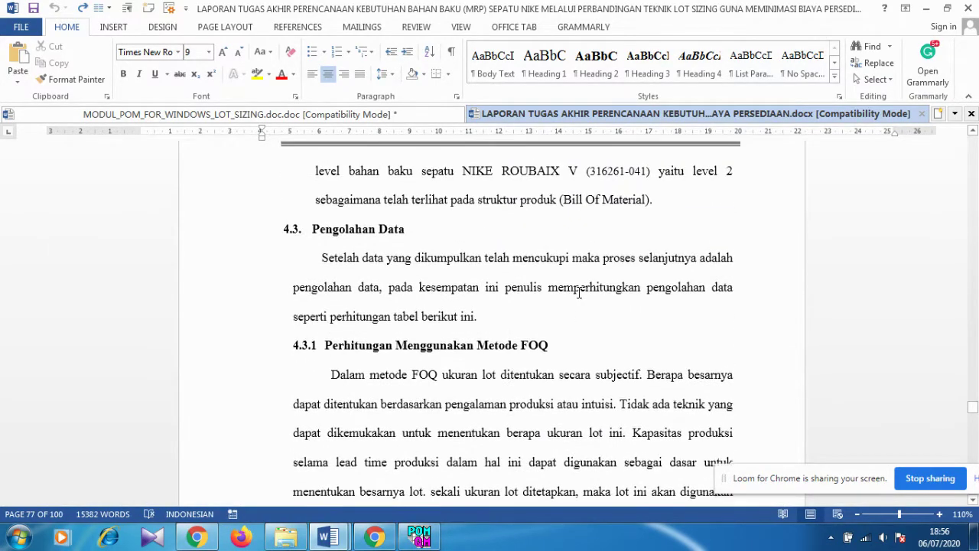
Step: Skim the report's FOQ, EOQ and POQ calculations with their MRP tables and inventory costs, up to section 4.3.4 on the L4L method
scroll(579, 293, "down", 15)
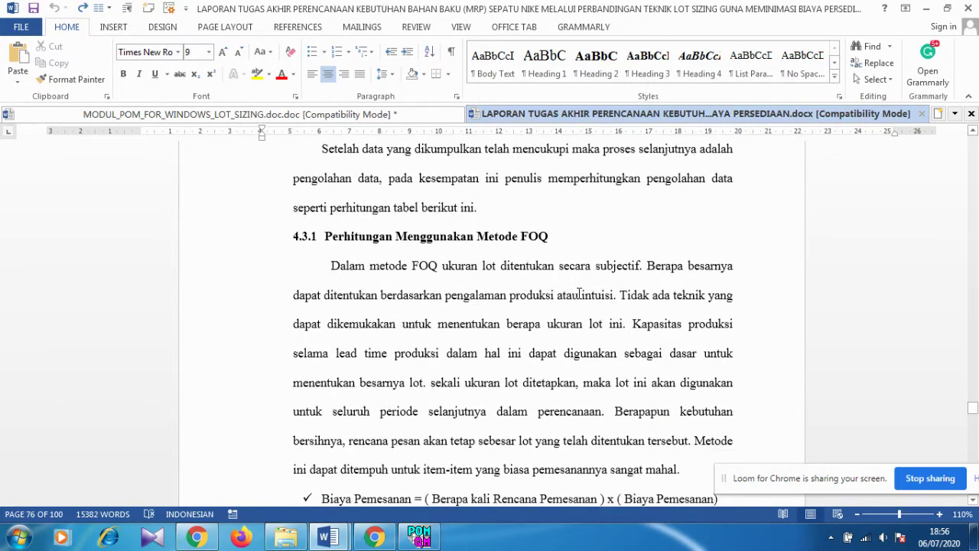
scroll(579, 293, "down", 15)
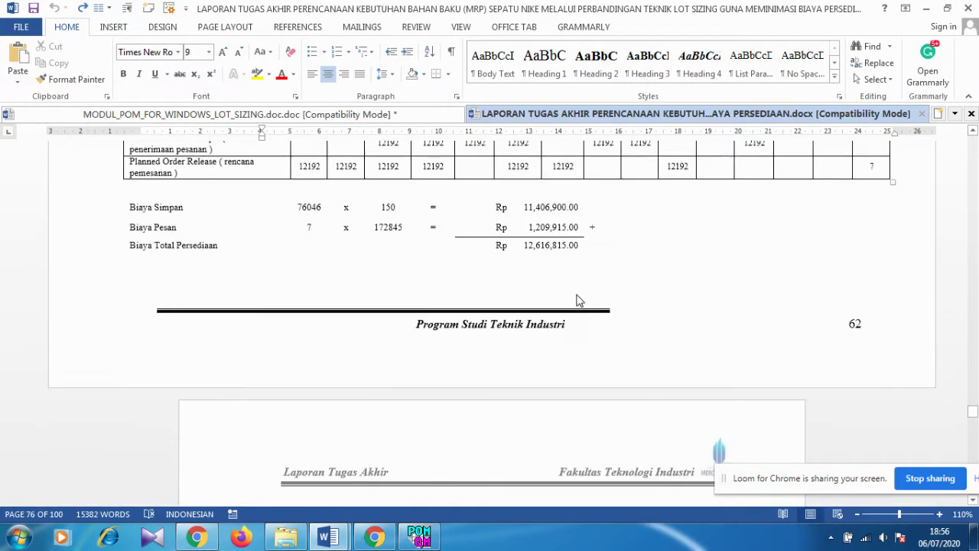
scroll(578, 295, "down", 15)
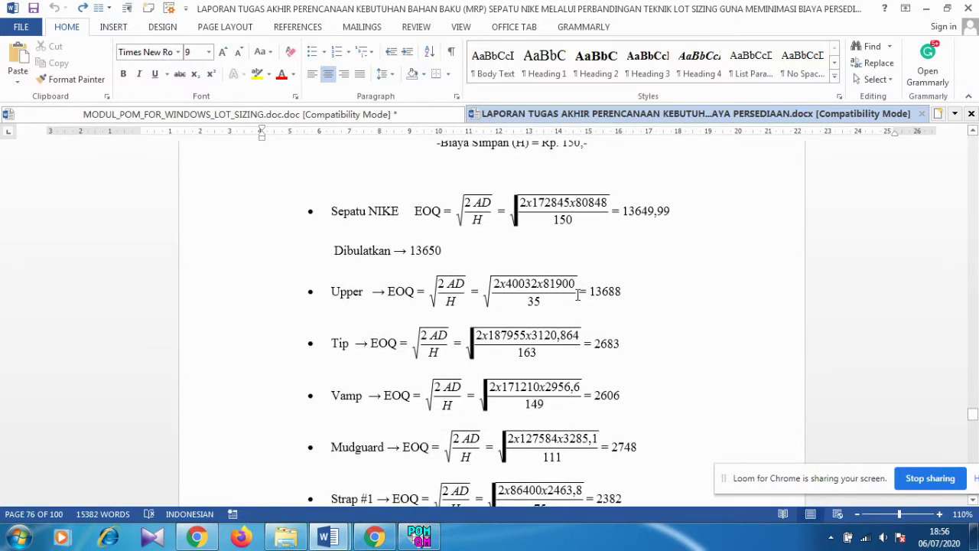
scroll(577, 295, "down", 10)
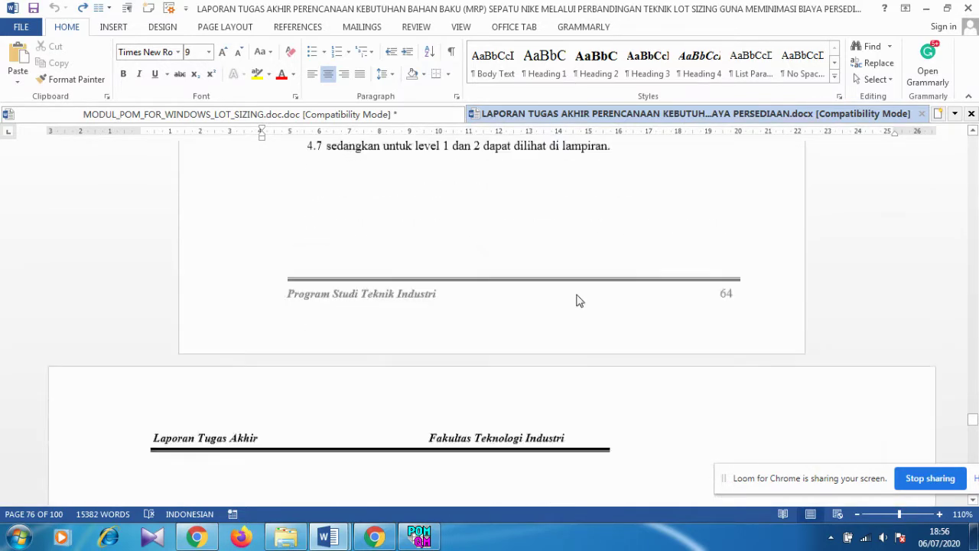
scroll(577, 295, "down", 10)
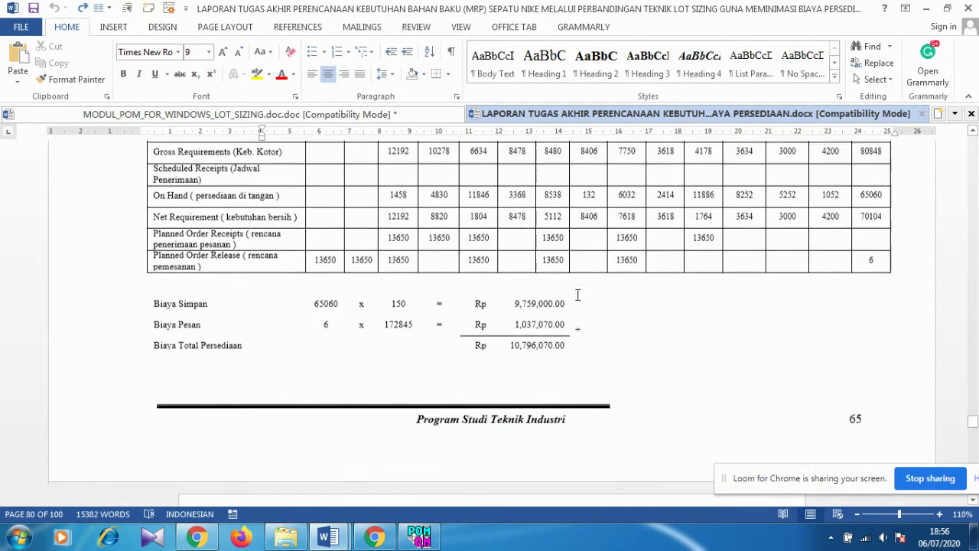
scroll(577, 294, "down", 15)
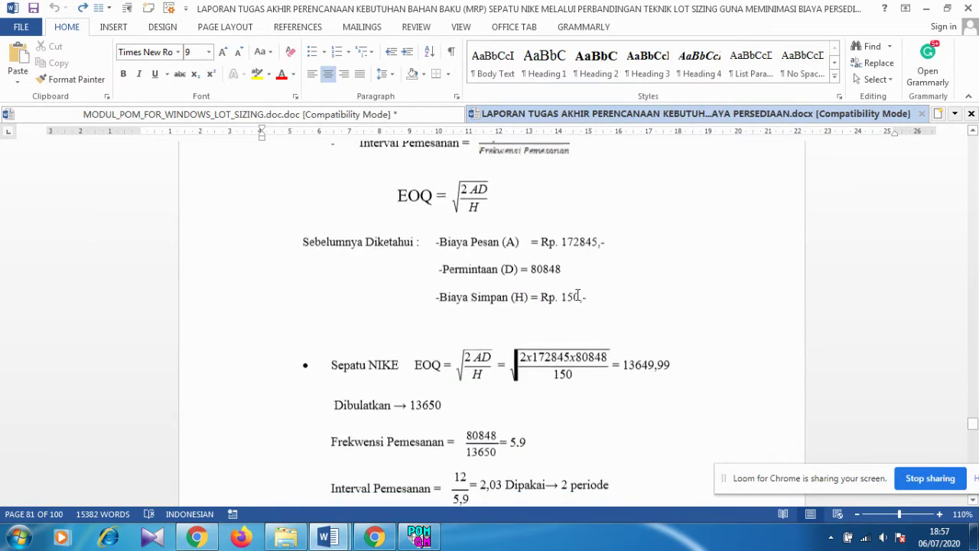
scroll(577, 295, "down", 15)
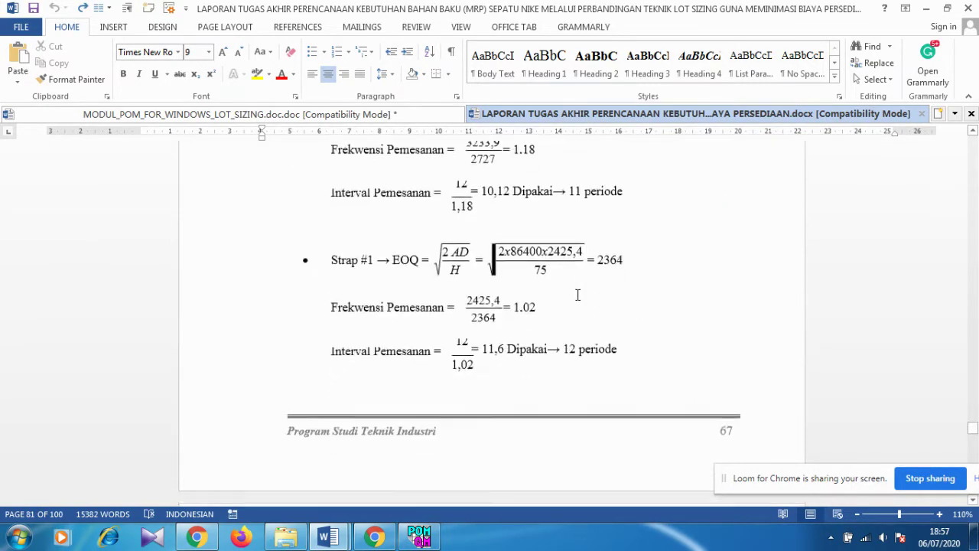
scroll(578, 294, "down", 15)
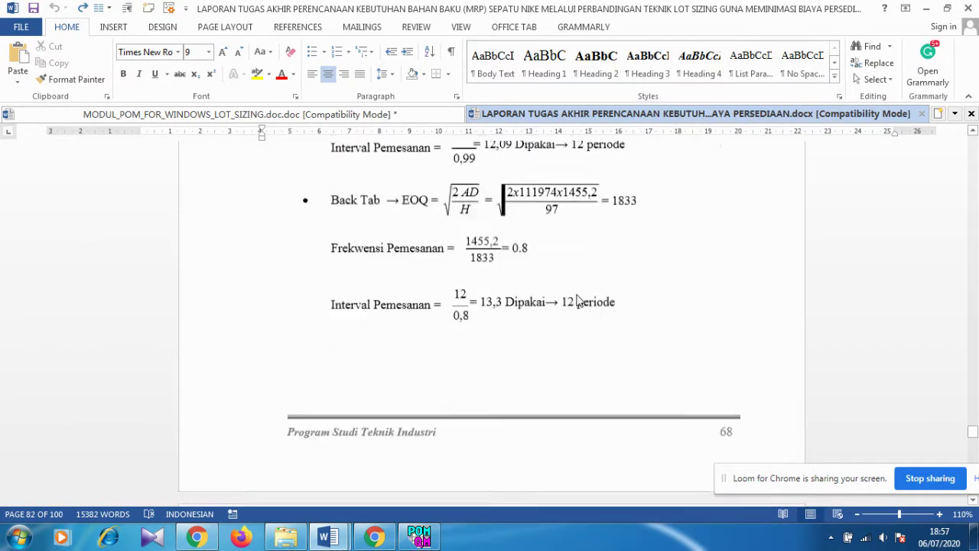
scroll(578, 294, "down", 15)
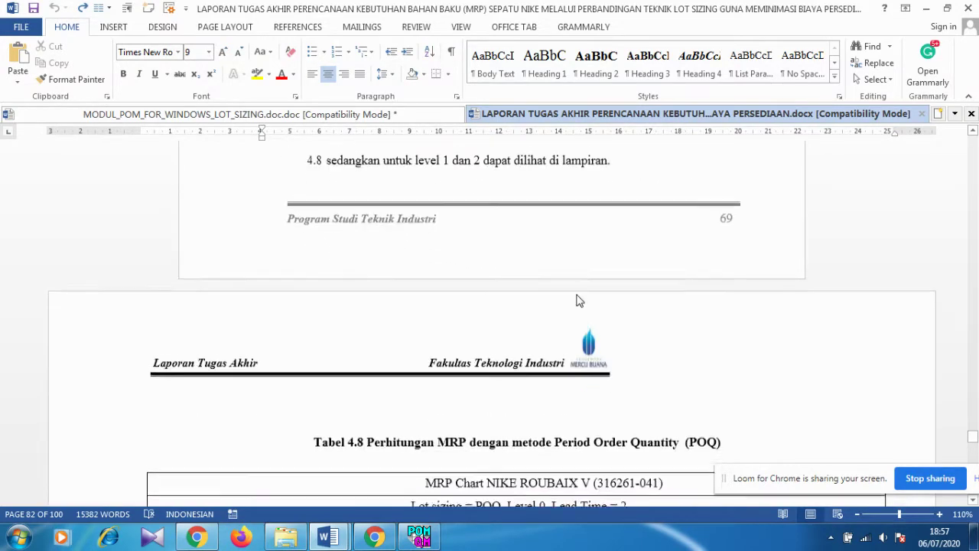
scroll(577, 295, "down", 15)
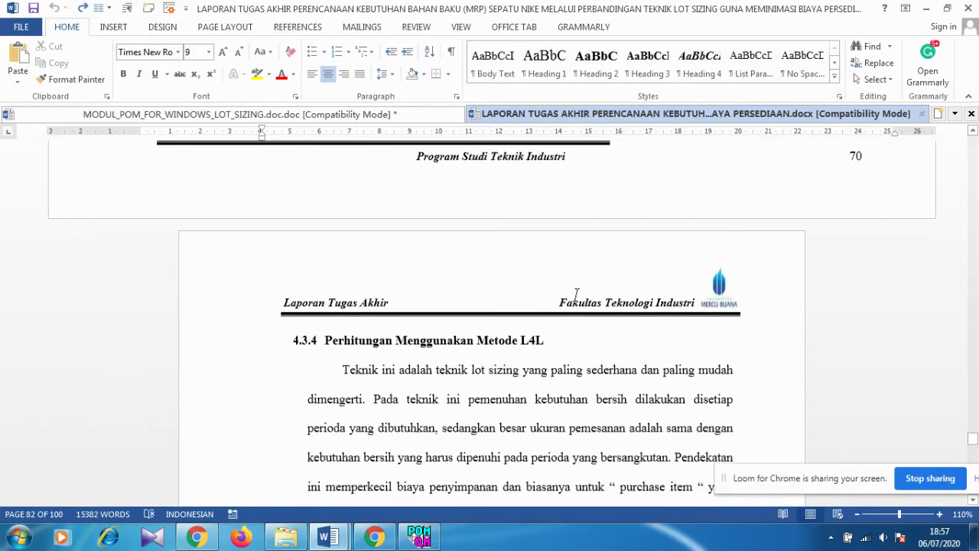
Step: Read the L4L method description and its ordering, holding and total cost formulas, continuing to the Lot For Lot MRP chart in Tabel 4.9
scroll(578, 295, "up", 2)
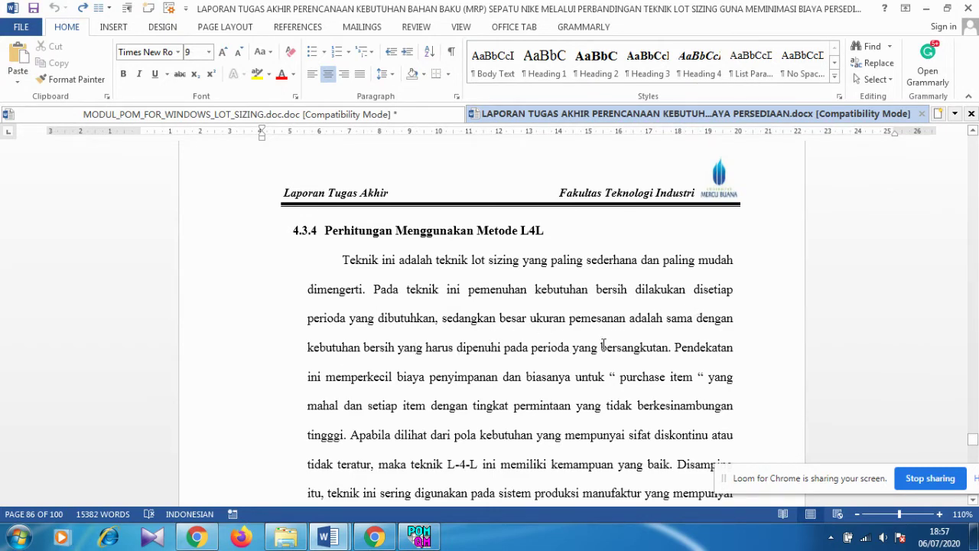
scroll(622, 339, "down", 5)
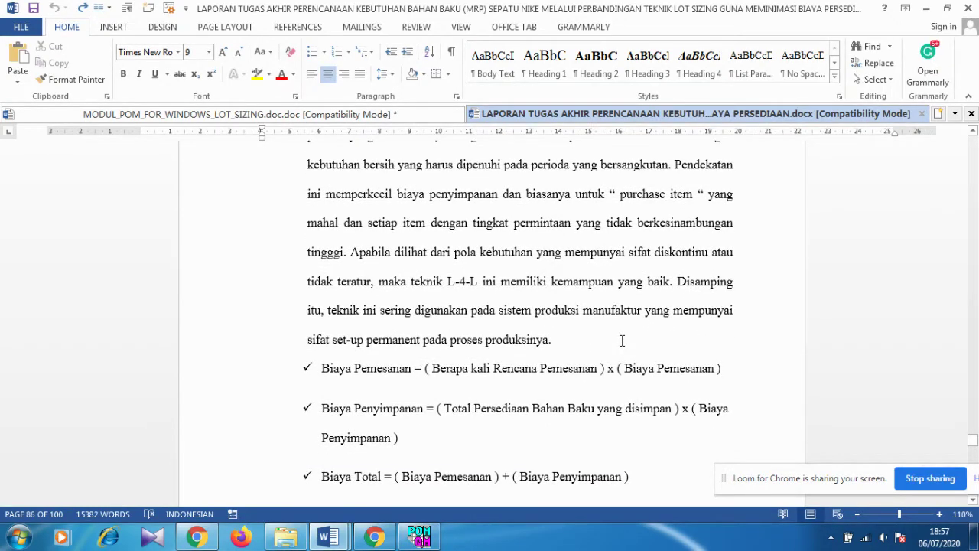
scroll(622, 340, "up", 1)
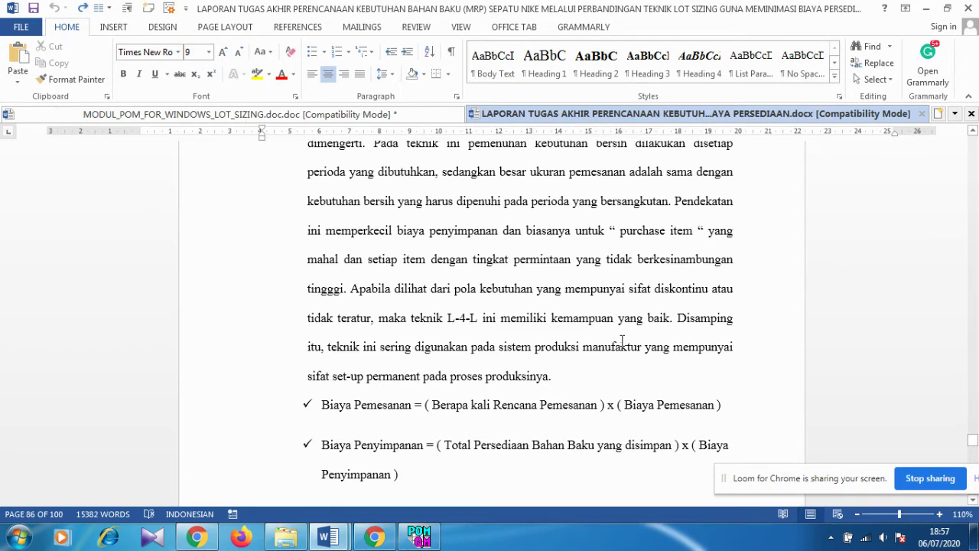
scroll(622, 340, "down", 15)
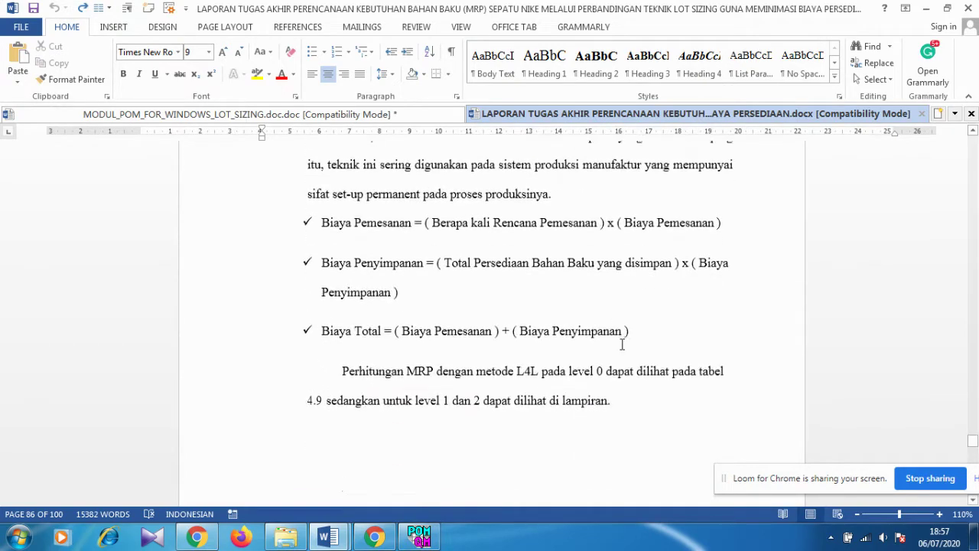
scroll(621, 347, "down", 8)
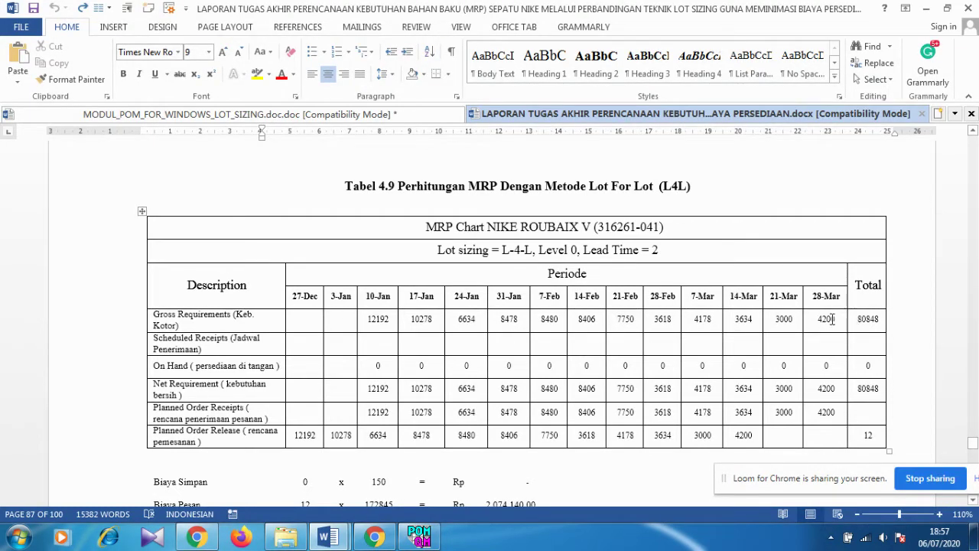
Step: Highlight the weekly gross requirements, the lead time and the planned order releases in Tabel 4.9, and examine the costs below it
left_click_drag(829, 319, 376, 323)
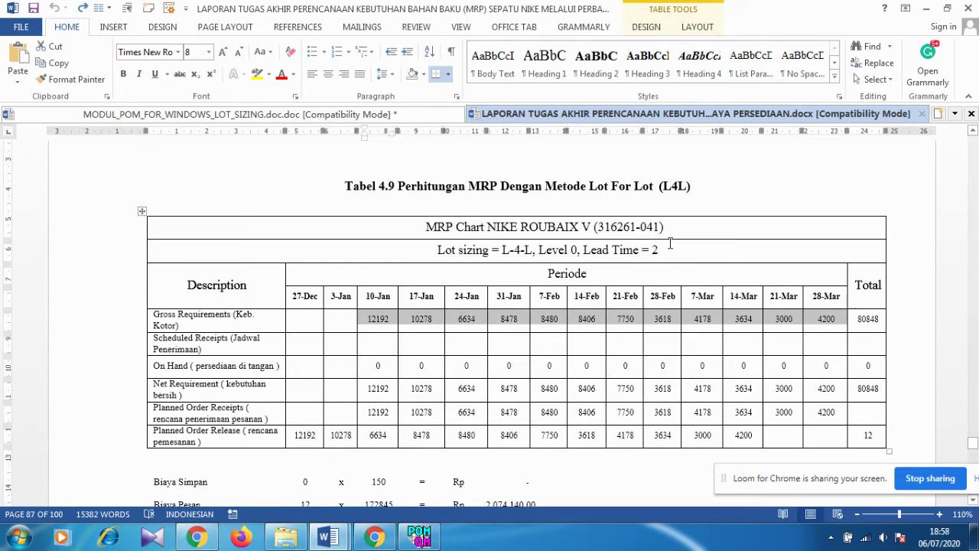
left_click_drag(663, 250, 649, 253)
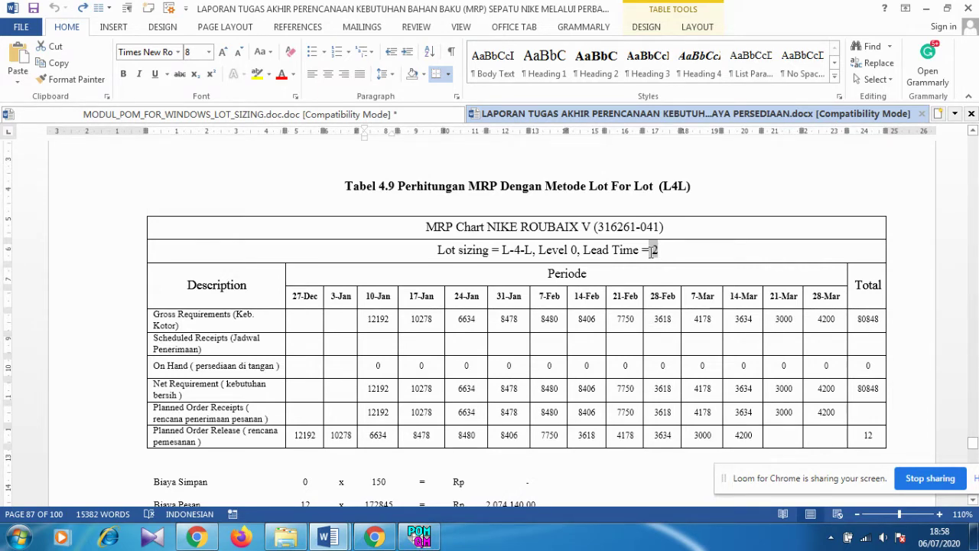
key("Left")
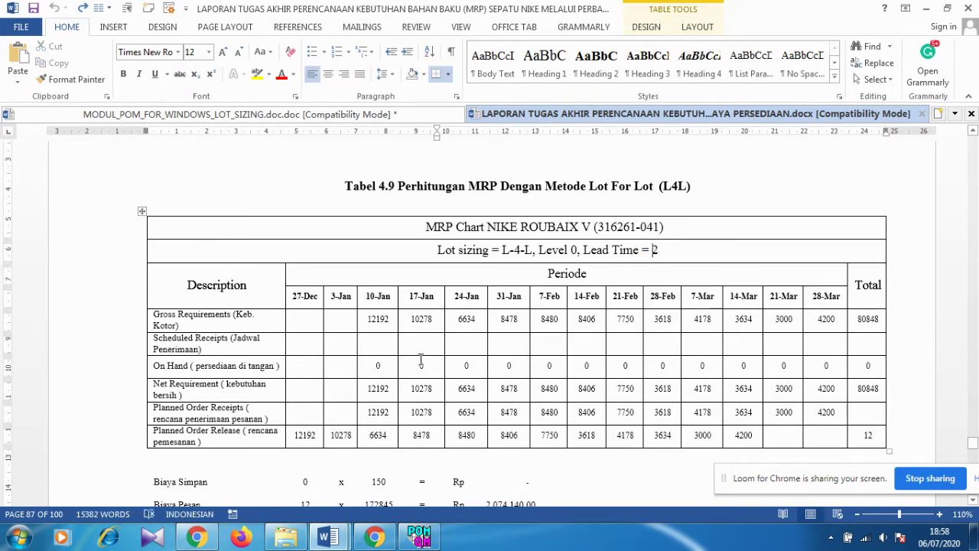
left_click_drag(376, 319, 823, 324)
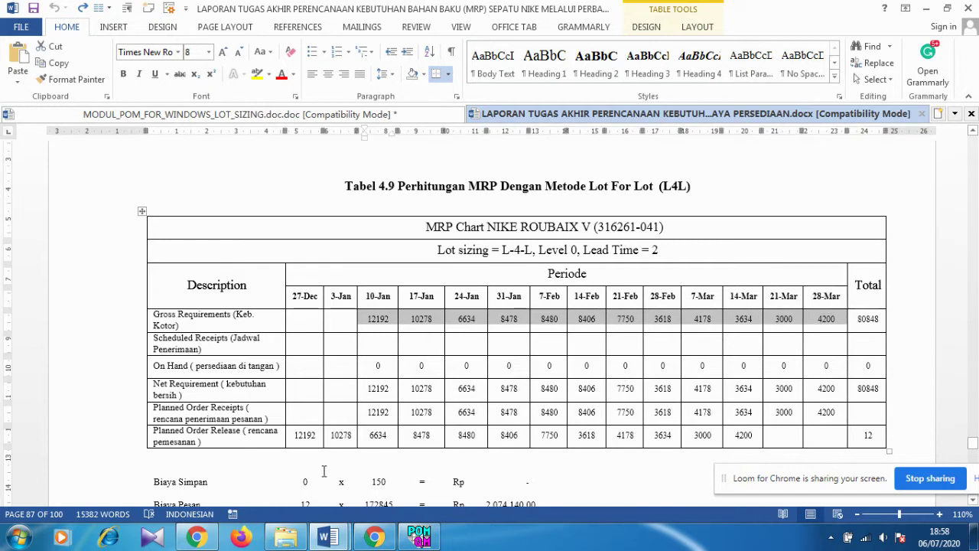
left_click_drag(291, 435, 752, 434)
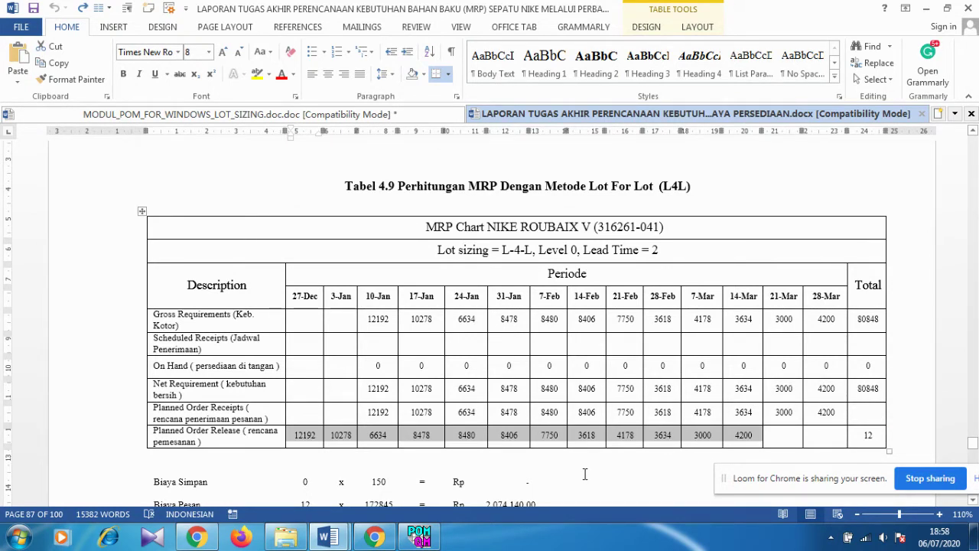
scroll(520, 419, "down", 3)
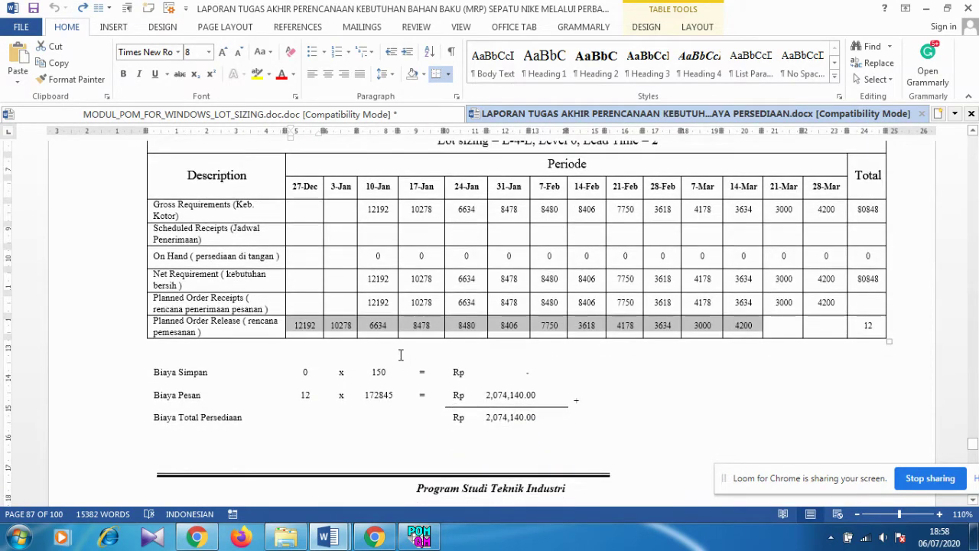
scroll(375, 274, "up", 1)
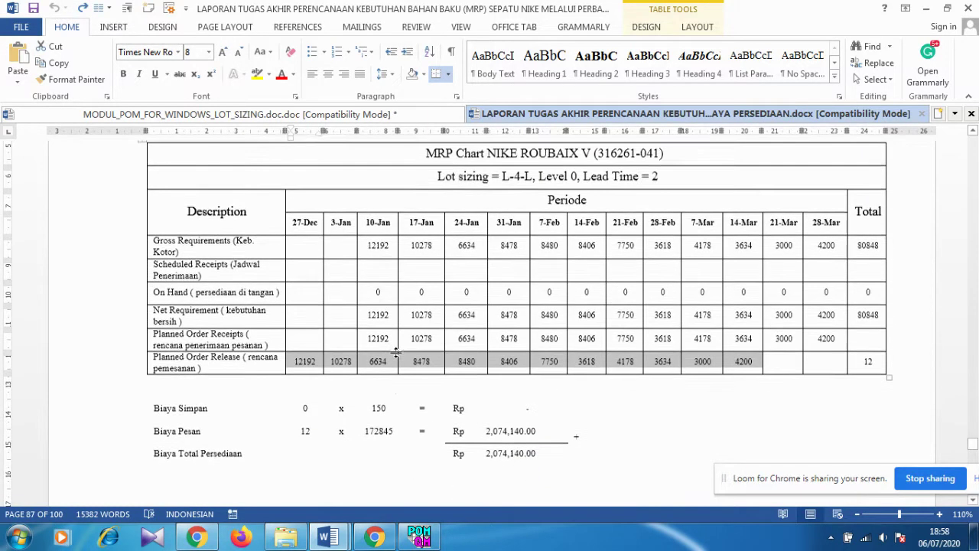
Step: Compare the 10-Jan, 17-Jan and 28-Mar gross requirements with the planned order releases of 27-Dec, 3-Jan and 14-Mar by highlighting individual values
left_click(378, 249)
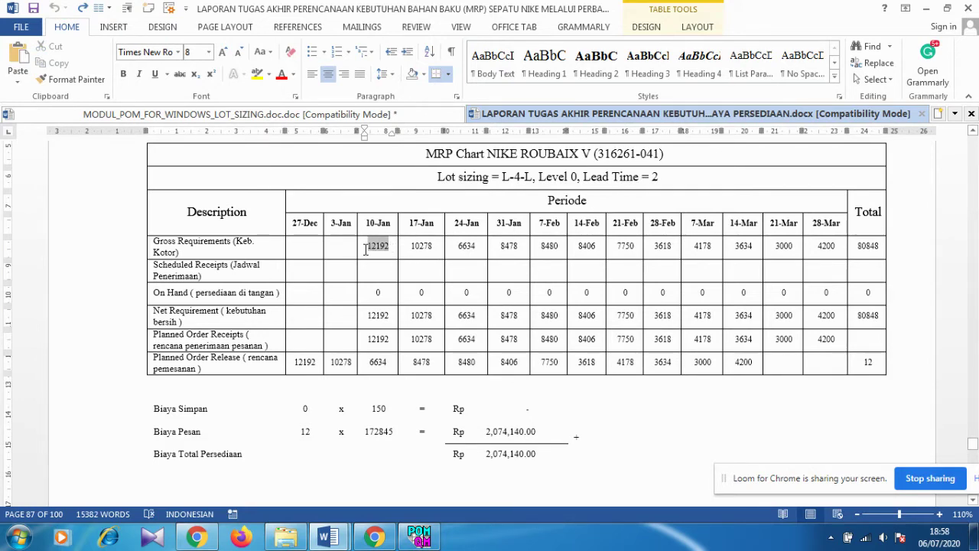
double_click(365, 250)
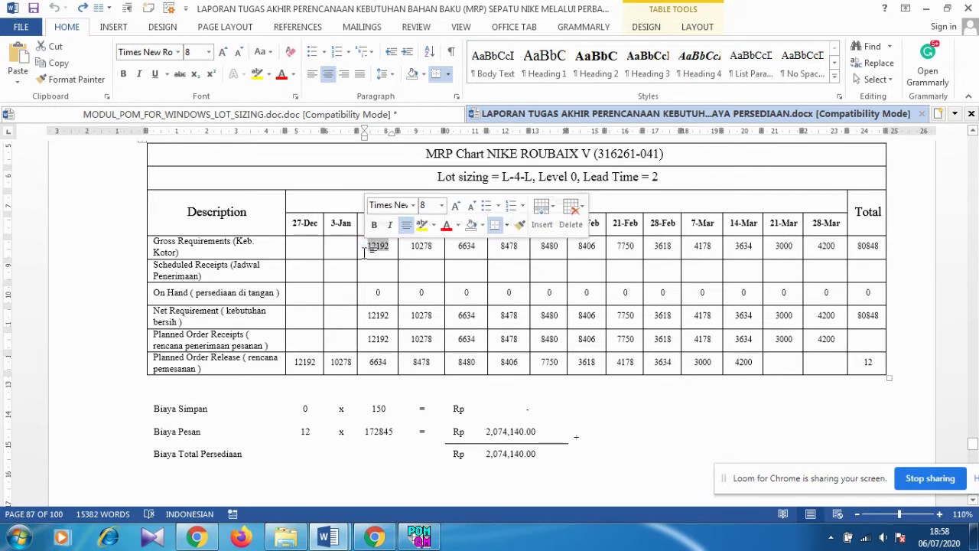
double_click(319, 363)
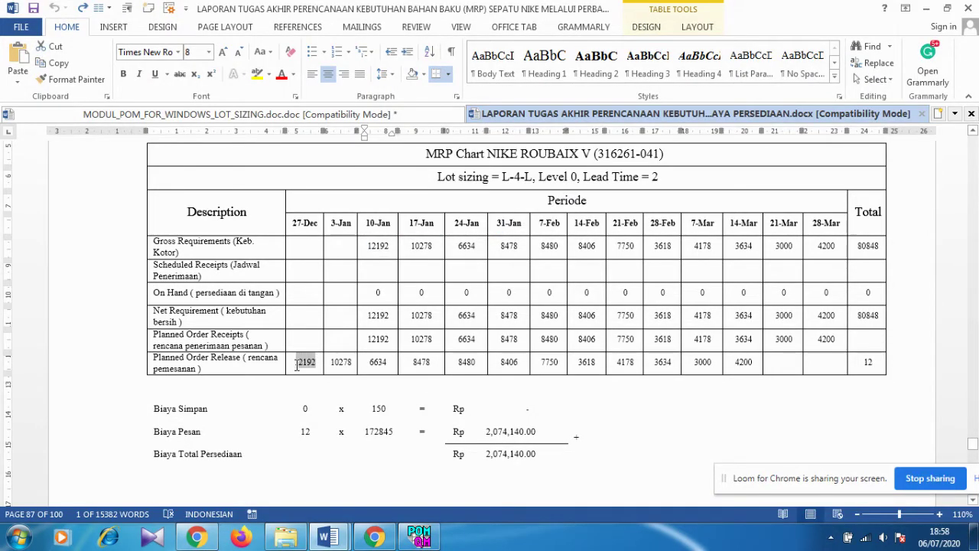
double_click(390, 248)
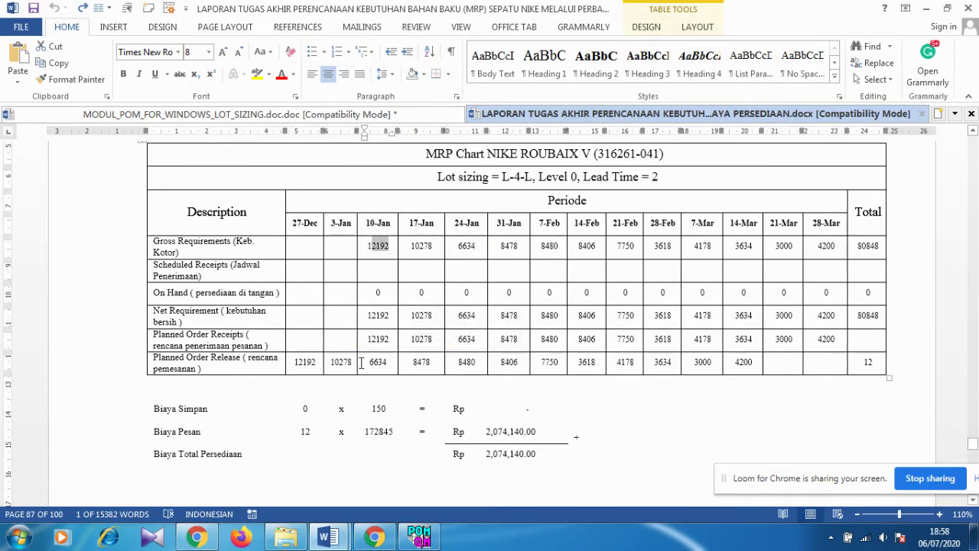
double_click(341, 364)
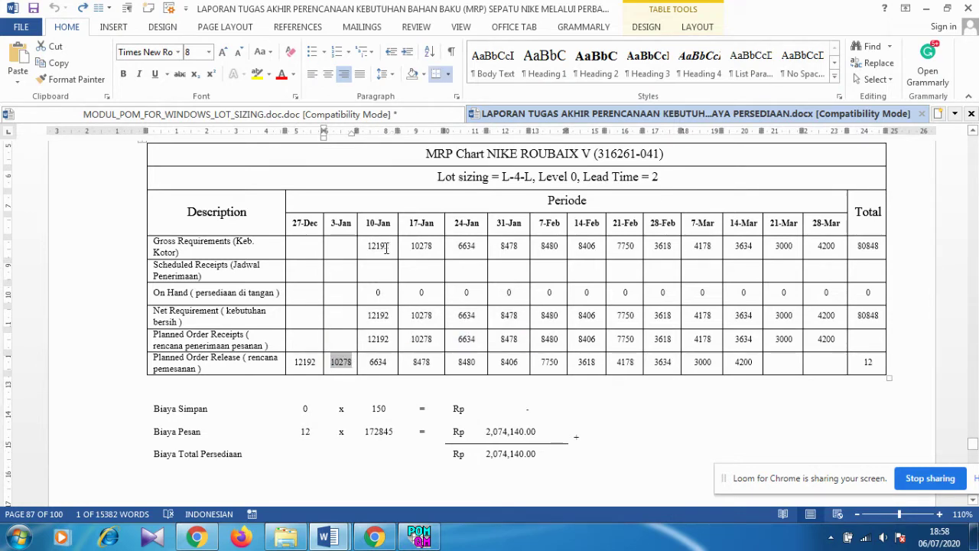
double_click(434, 246)
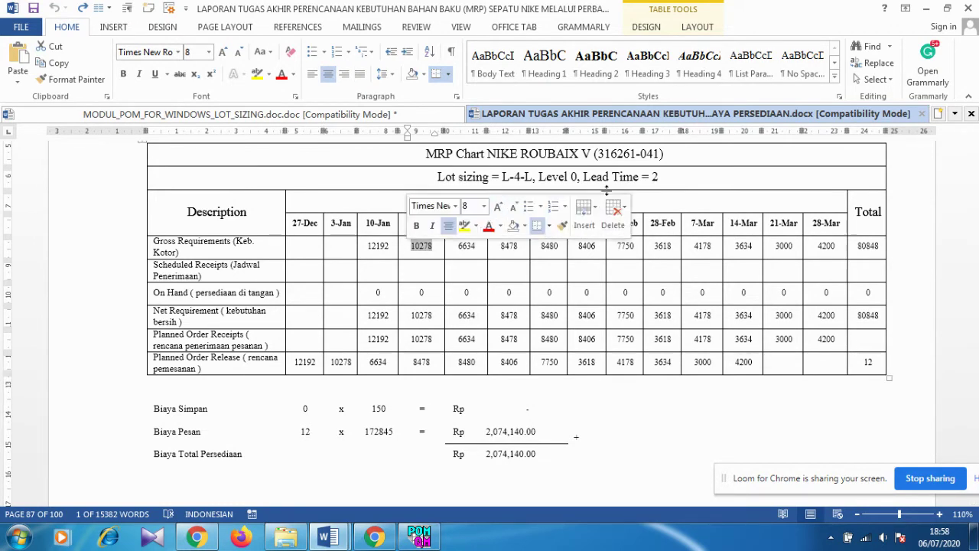
double_click(826, 246)
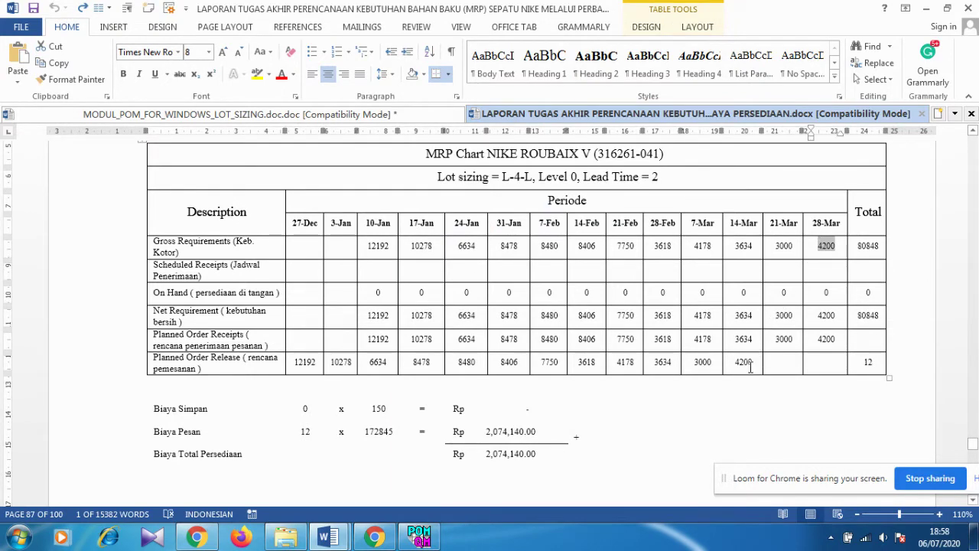
left_click_drag(758, 364, 734, 366)
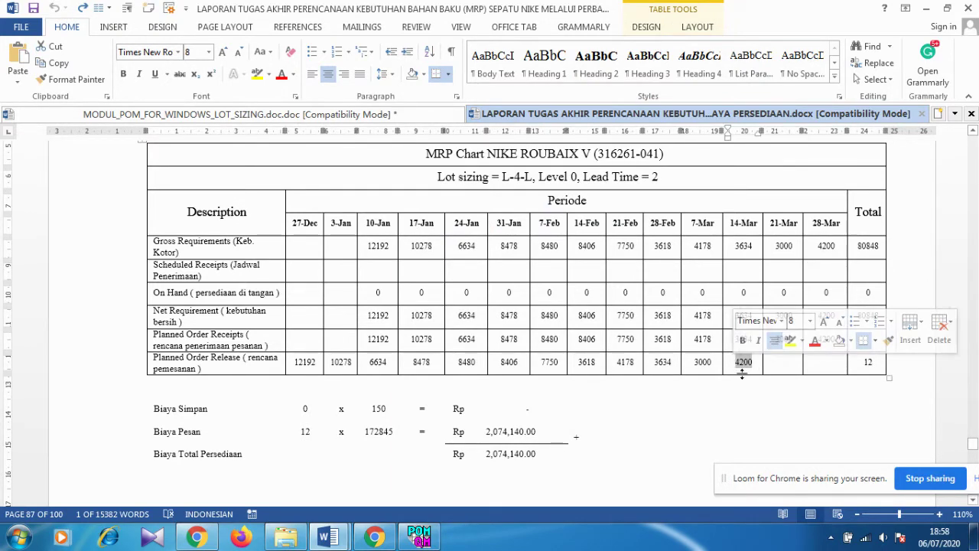
key("Down")
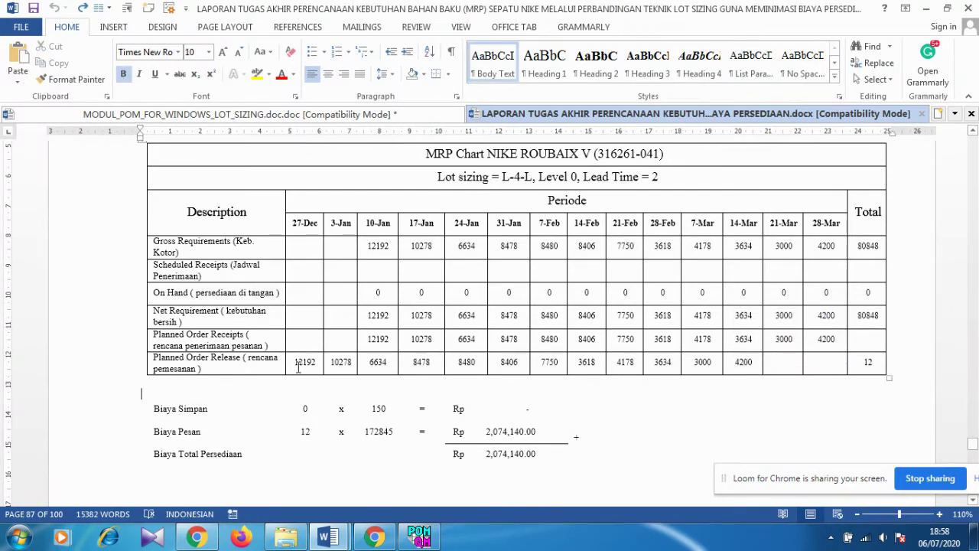
Step: Relate the planned order release and on-hand rows to the inventory costs by highlighting them and the number of orders in the Biaya Pesan line
left_click_drag(301, 368, 748, 369)
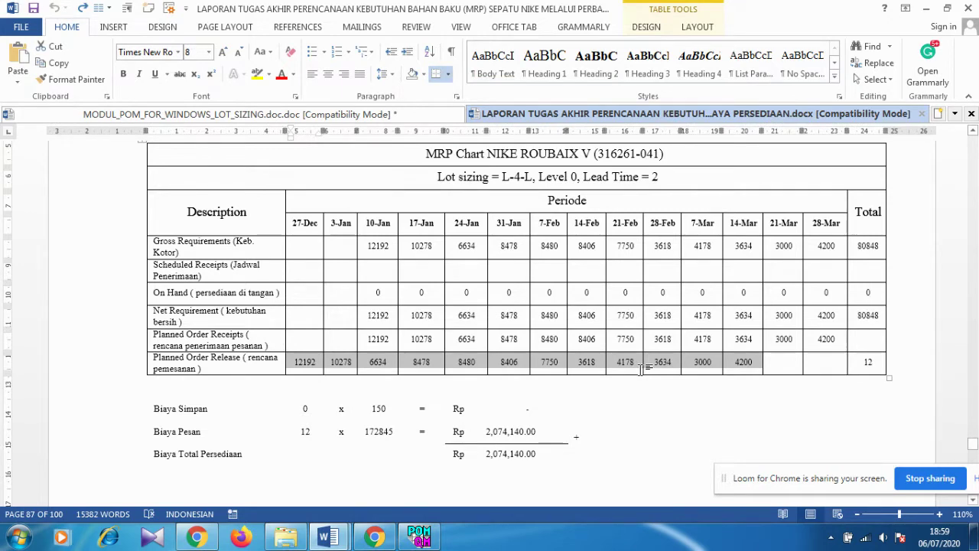
left_click_drag(378, 294, 815, 314)
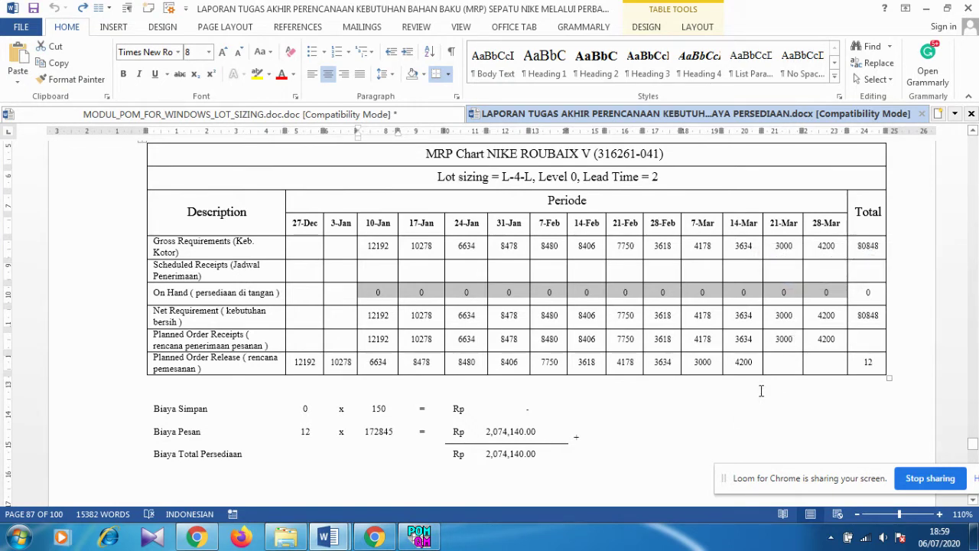
left_click_drag(301, 361, 746, 366)
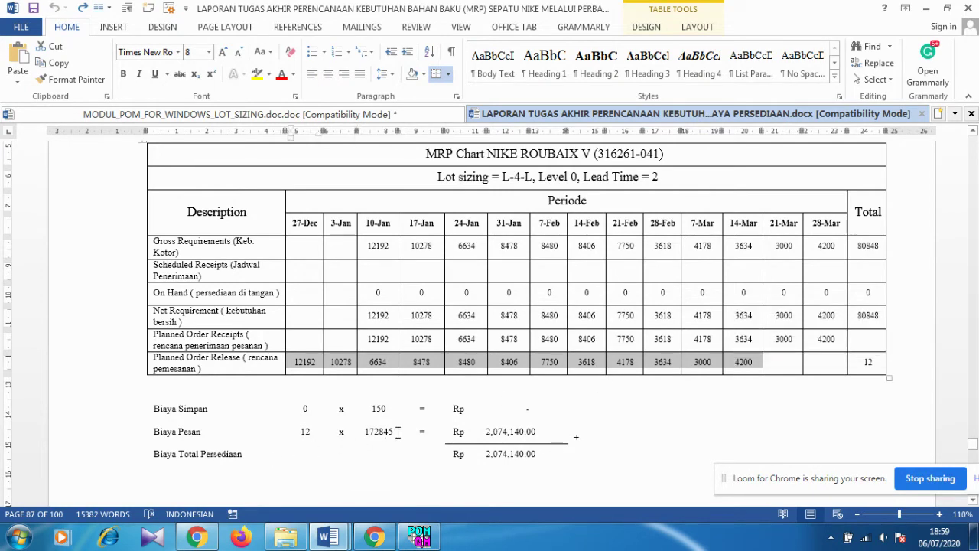
left_click(304, 433)
double_click(308, 433)
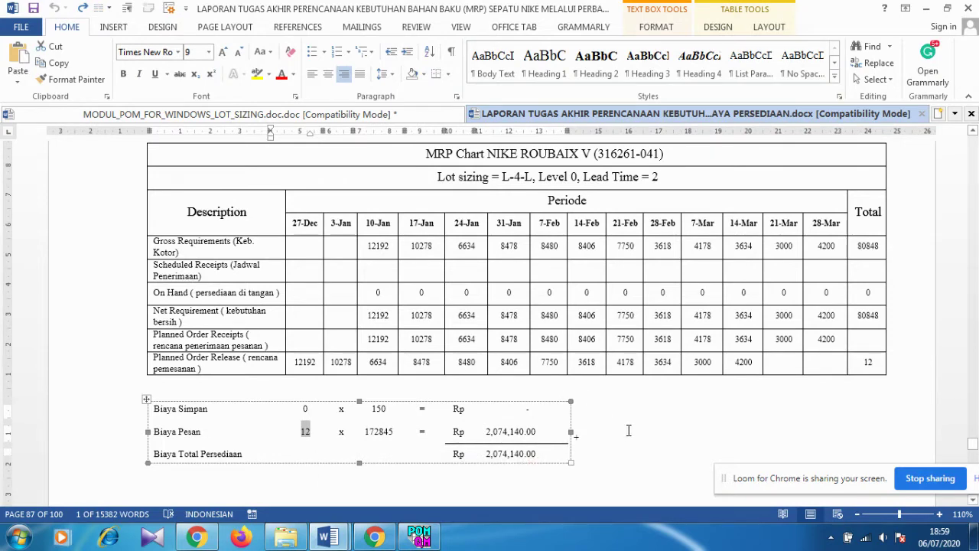
Step: Examine the holding, ordering and total inventory costs below the L-4-L chart, selecting the number of orders in the Biaya Pesan line
left_click(629, 430)
scroll(627, 430, "down", 1)
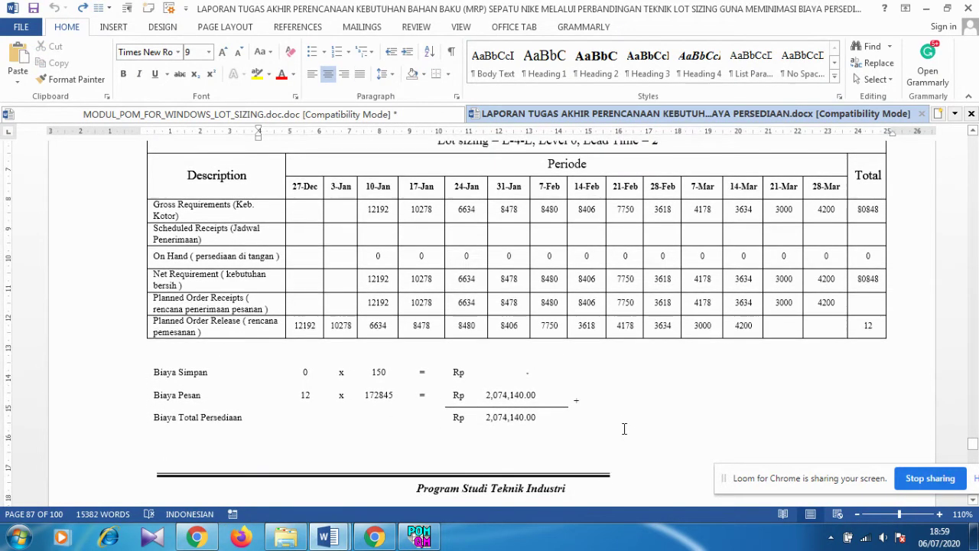
left_click(304, 397)
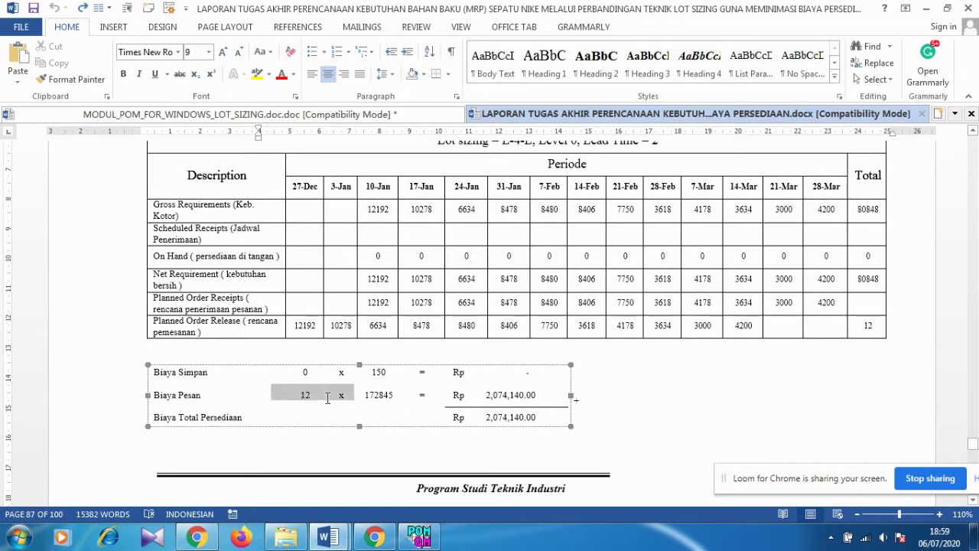
double_click(303, 397)
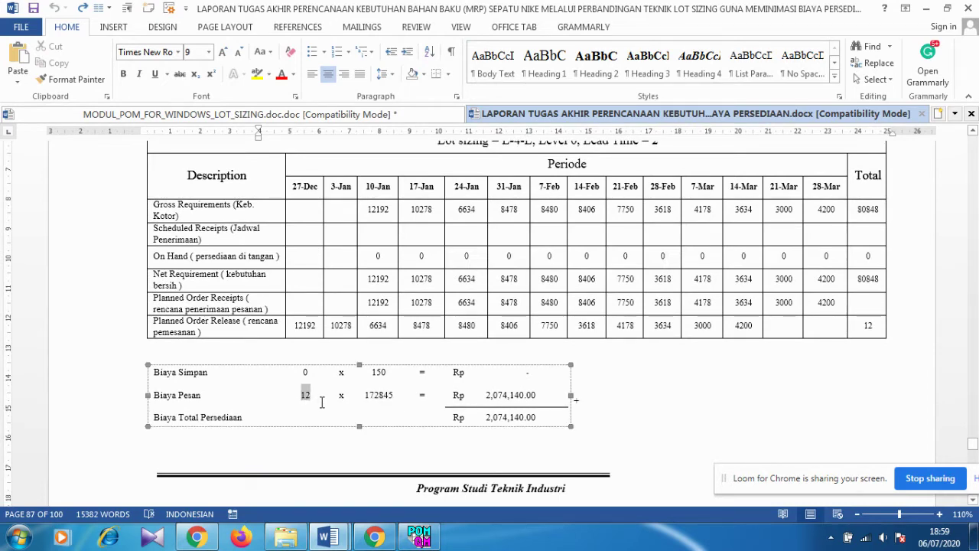
left_click(517, 395)
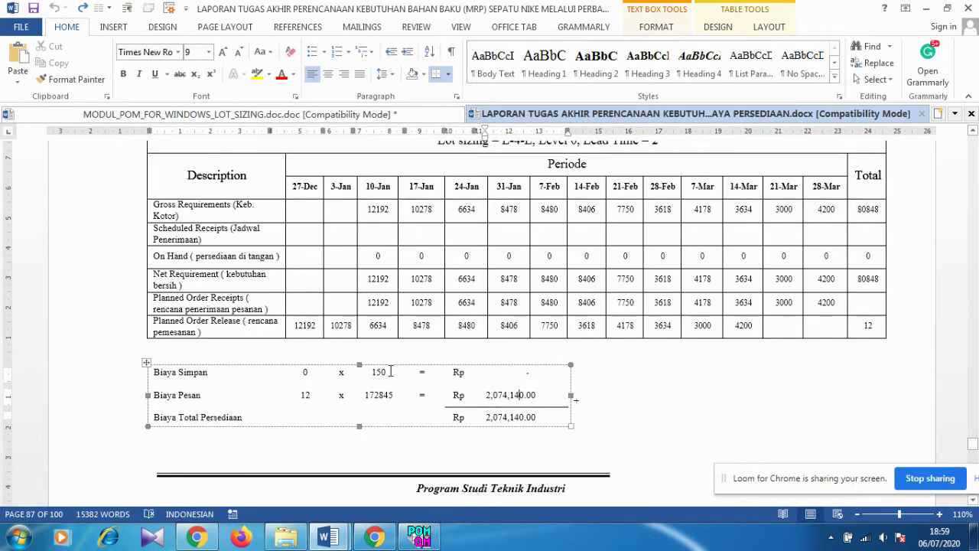
left_click(561, 417)
left_click(700, 426)
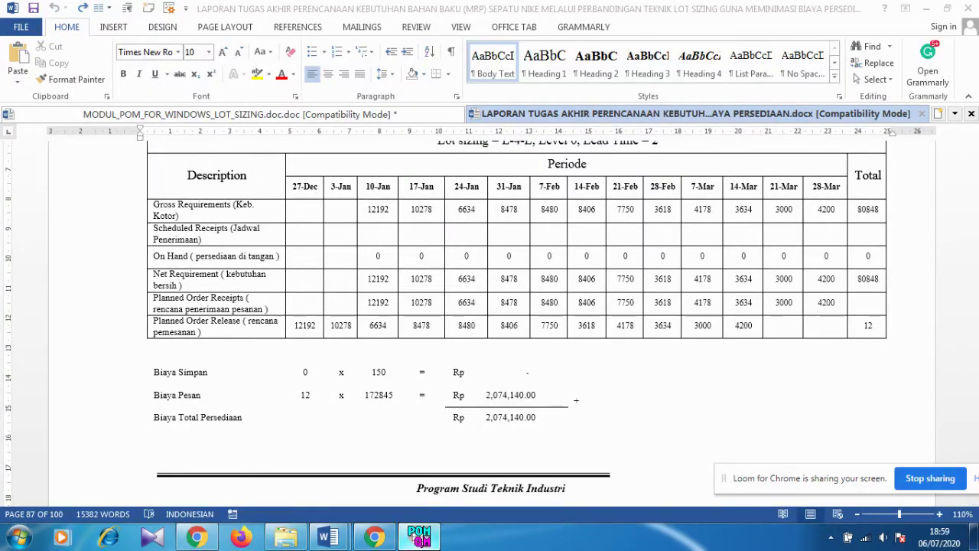
Step: Switch to POM for Windows to check its list of lot sizing methods, and return to the Nike final project report
left_click(419, 537)
left_click(162, 94)
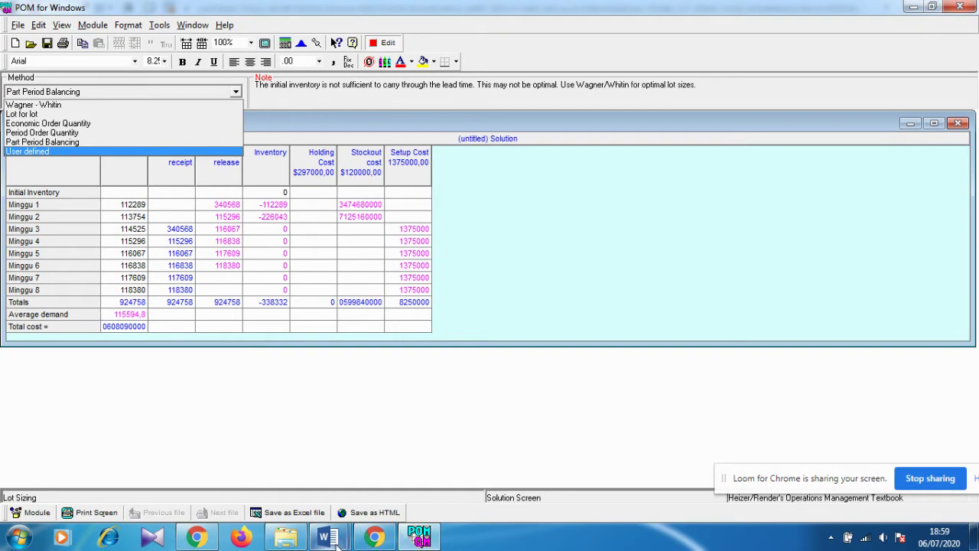
mouse_move(335, 541)
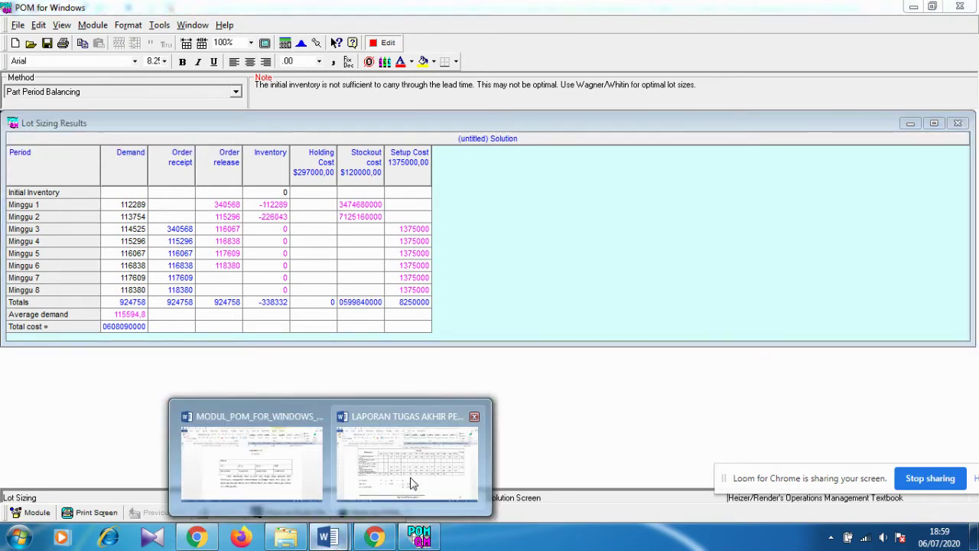
left_click(413, 482)
Step: Look back through the report's L4L and POQ calculations and the EOQ cost table to section 4.3.3 on the POQ method
scroll(449, 426, "up", 15)
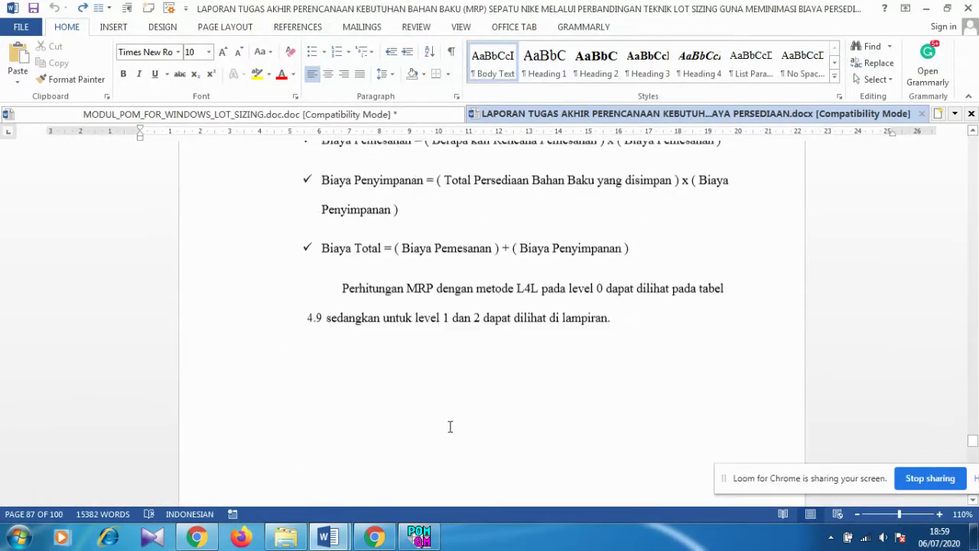
scroll(450, 430, "up", 15)
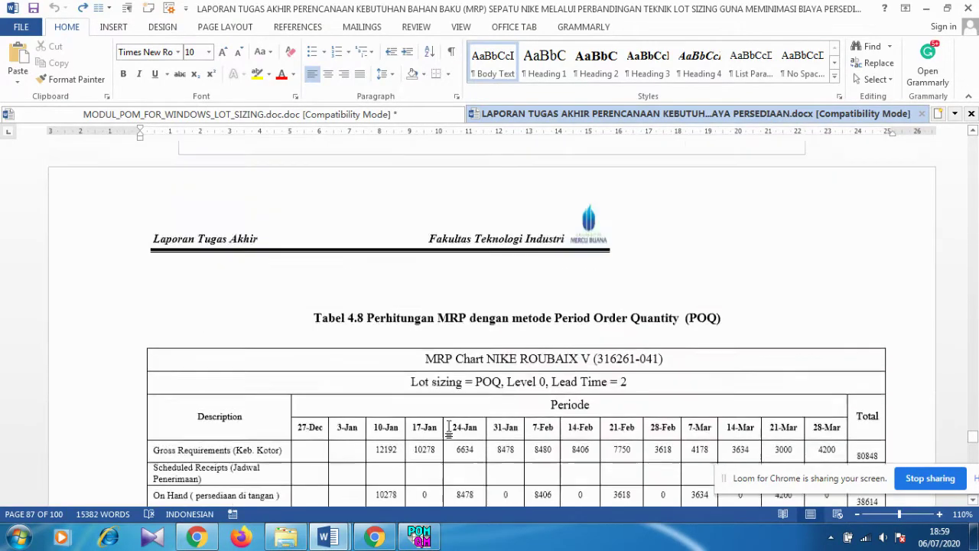
scroll(450, 426, "up", 3)
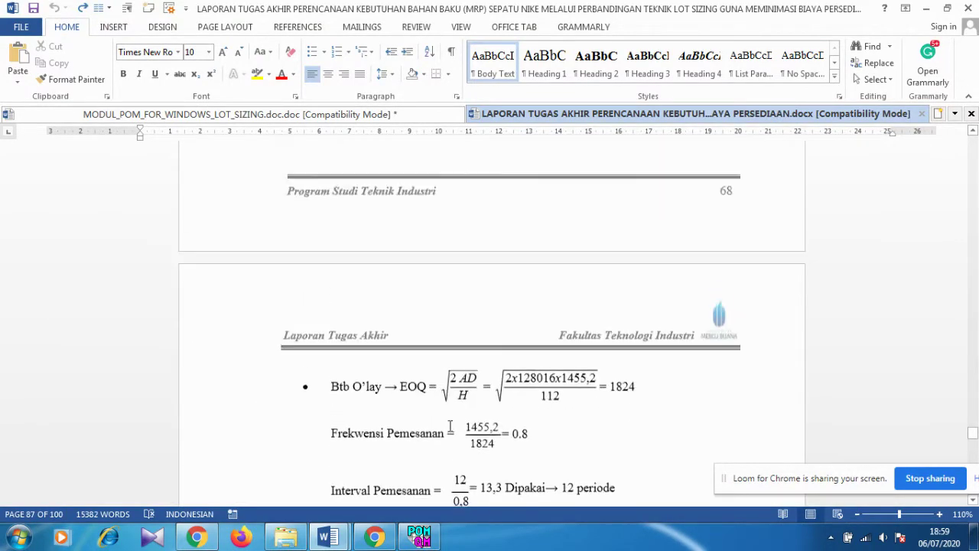
scroll(450, 428, "down", 20)
scroll(450, 429, "up", 20)
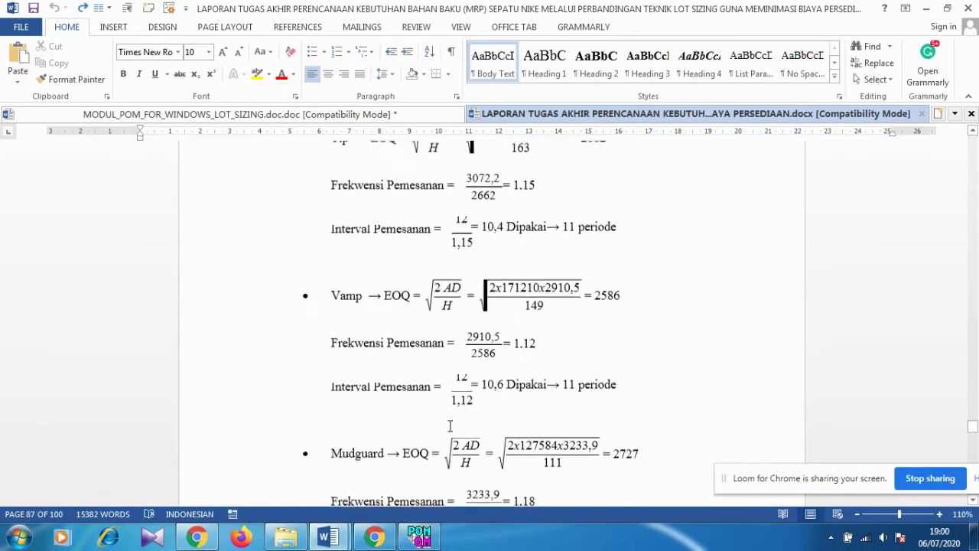
scroll(450, 427, "up", 4)
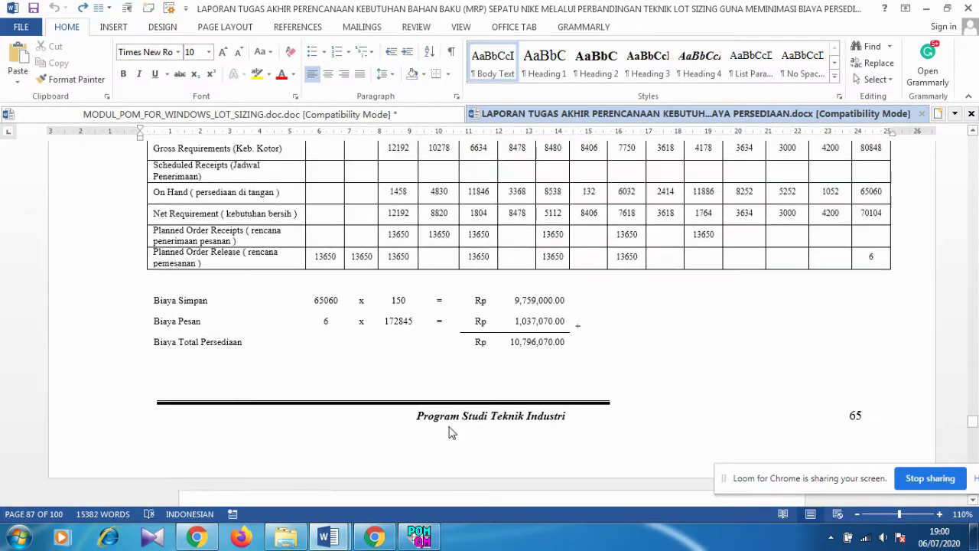
scroll(450, 426, "down", 11)
scroll(450, 427, "up", 1)
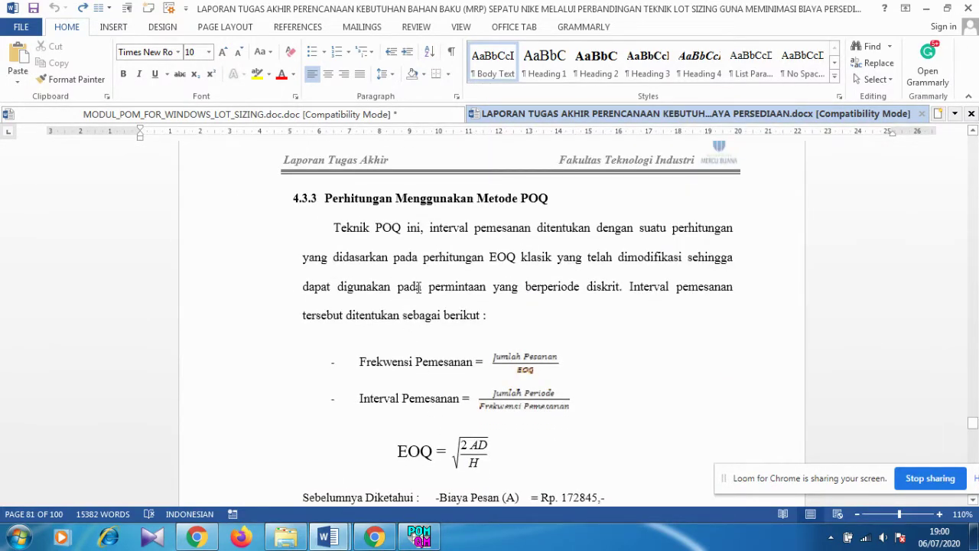
Step: Look over section 4.3.1 on the FOQ method and its cost formulas, and continue to section 4.3.2 on the EOQ method
scroll(419, 286, "up", 12)
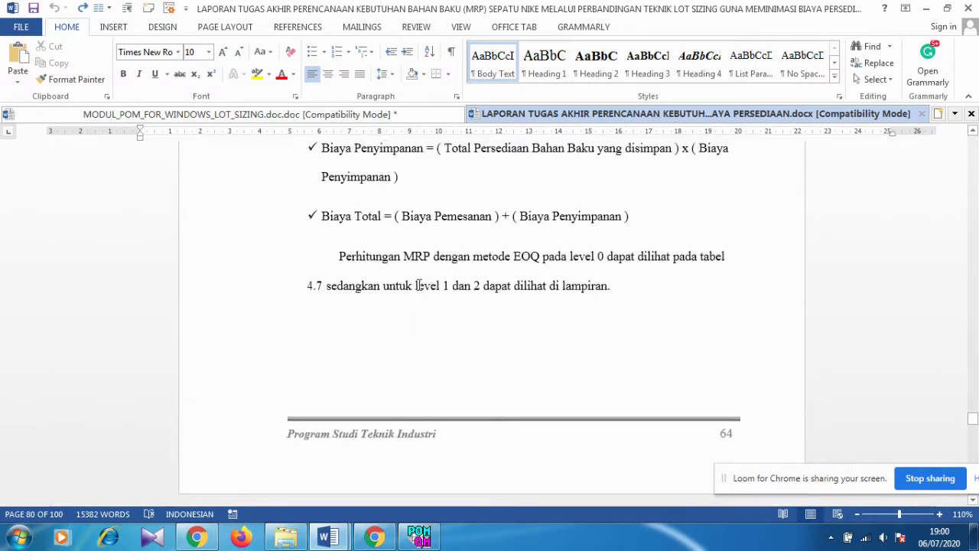
scroll(419, 287, "up", 18)
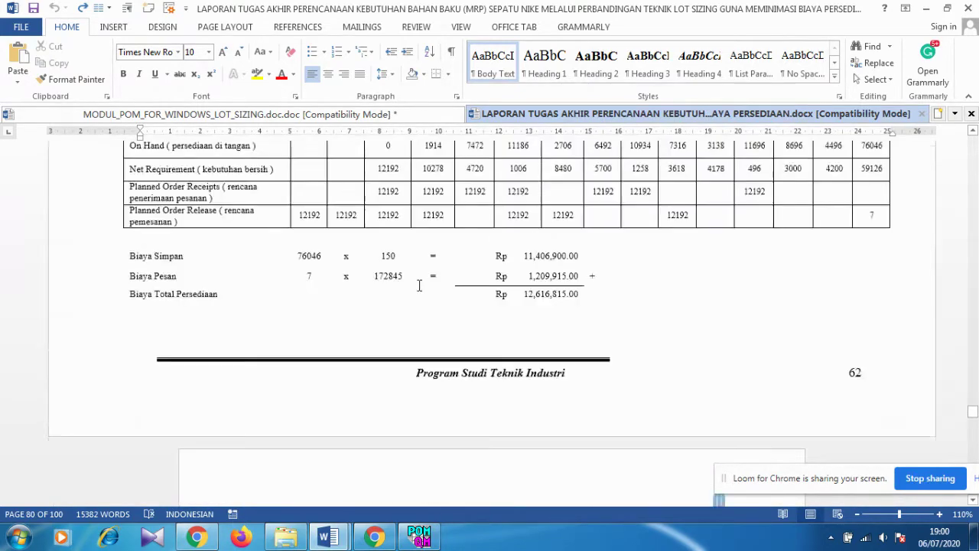
scroll(419, 287, "up", 20)
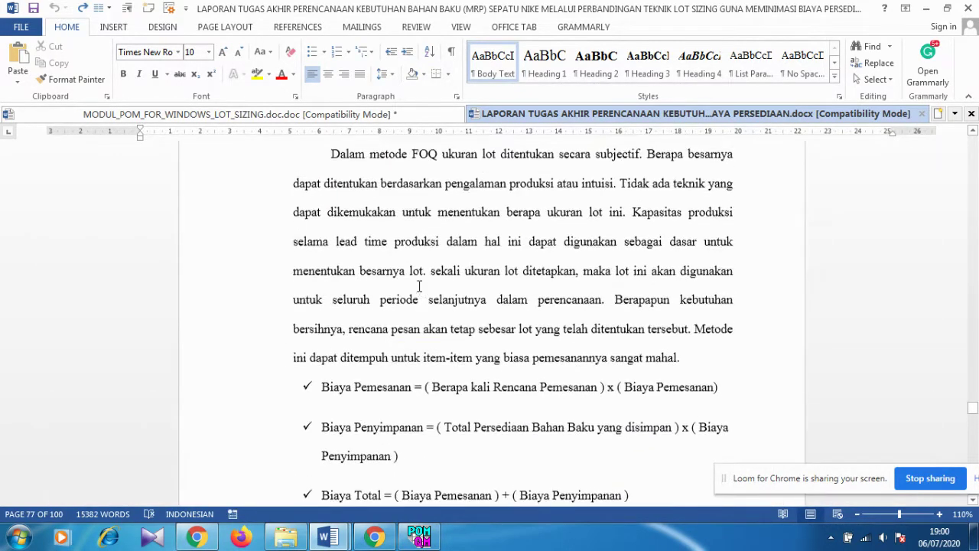
scroll(419, 287, "up", 8)
scroll(458, 270, "down", 4)
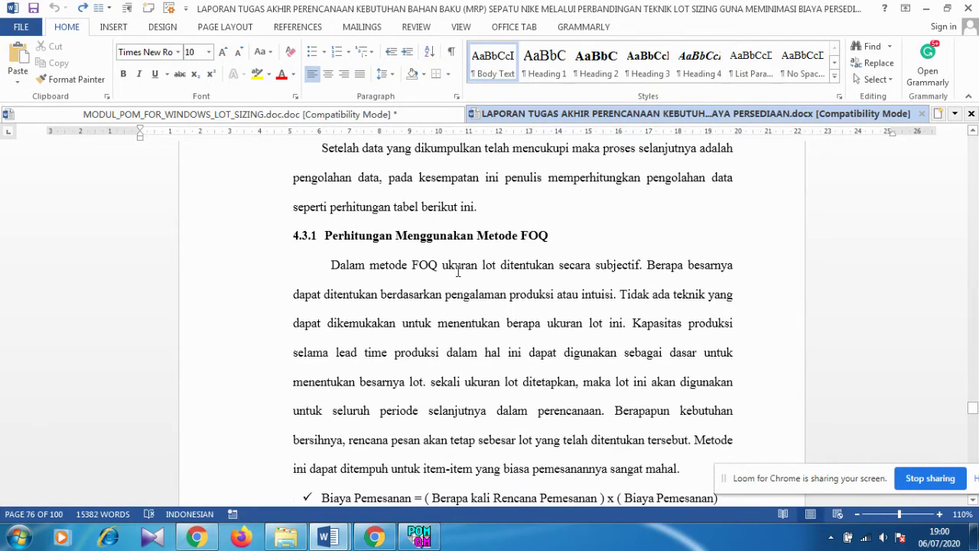
scroll(458, 270, "down", 15)
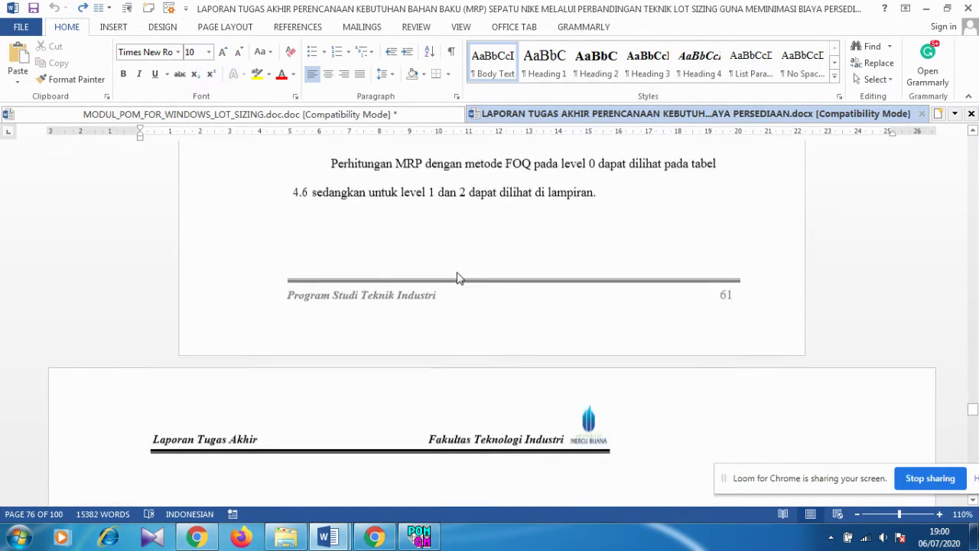
scroll(458, 275, "down", 20)
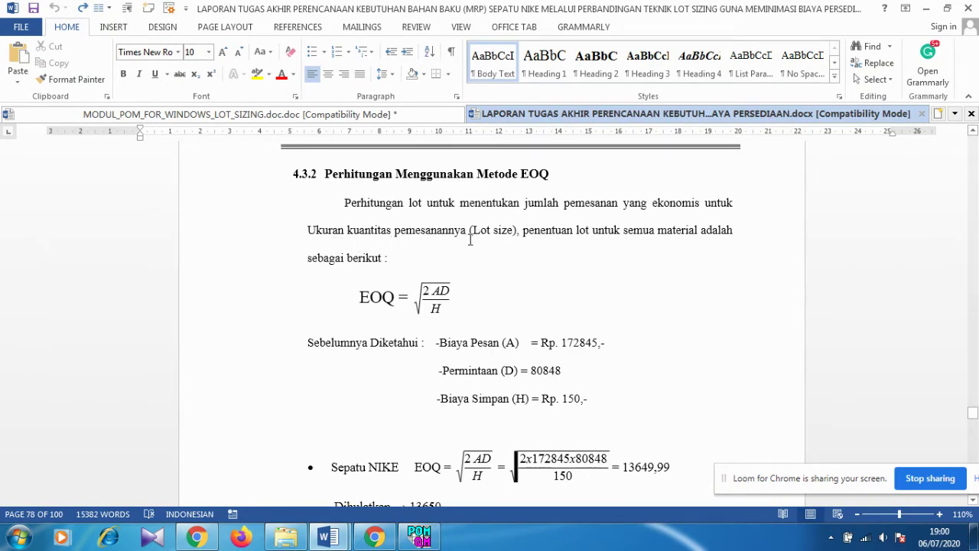
Step: Read the EOQ formula in section 4.3.2 and select its known ordering cost, demand and holding cost values in turn
scroll(469, 240, "down", 1)
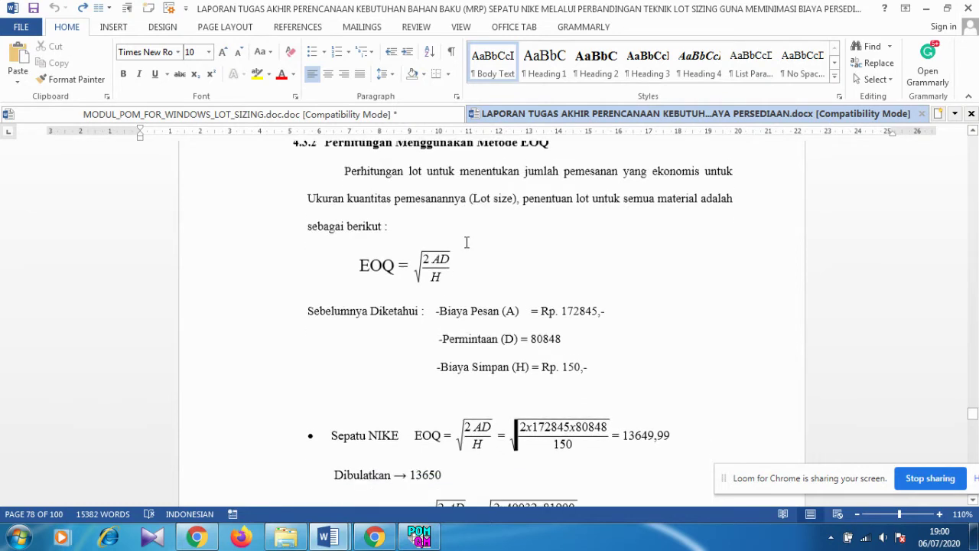
left_click(450, 306)
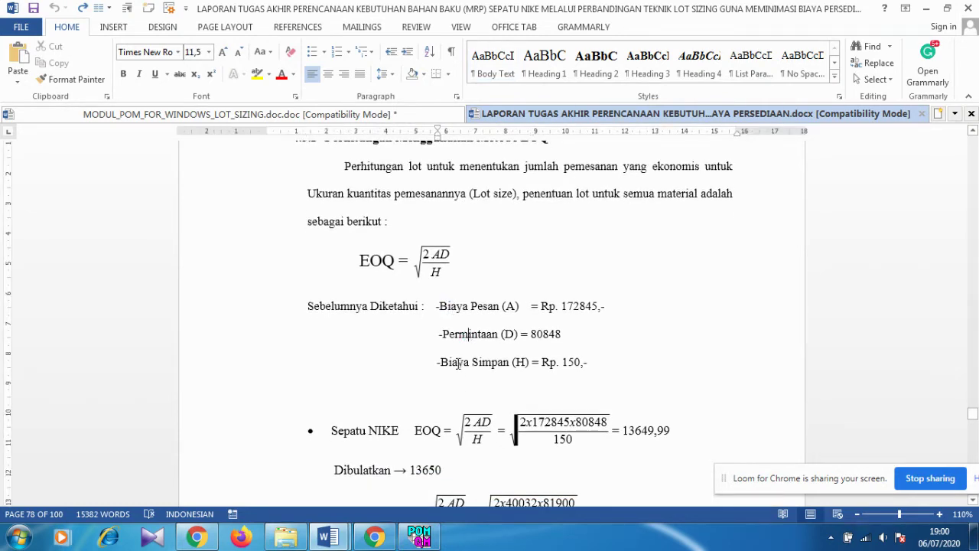
left_click(458, 363)
scroll(446, 266, "down", 1)
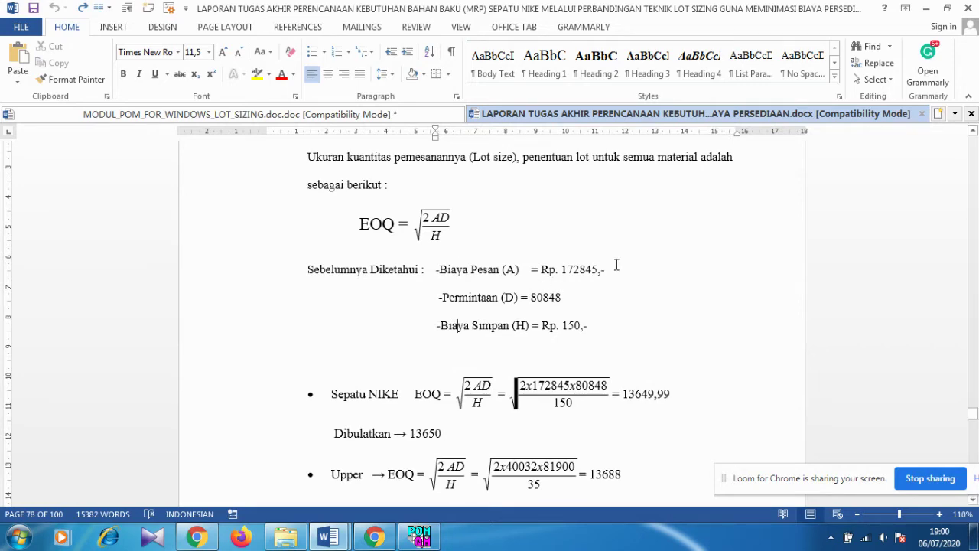
left_click_drag(601, 270, 565, 262)
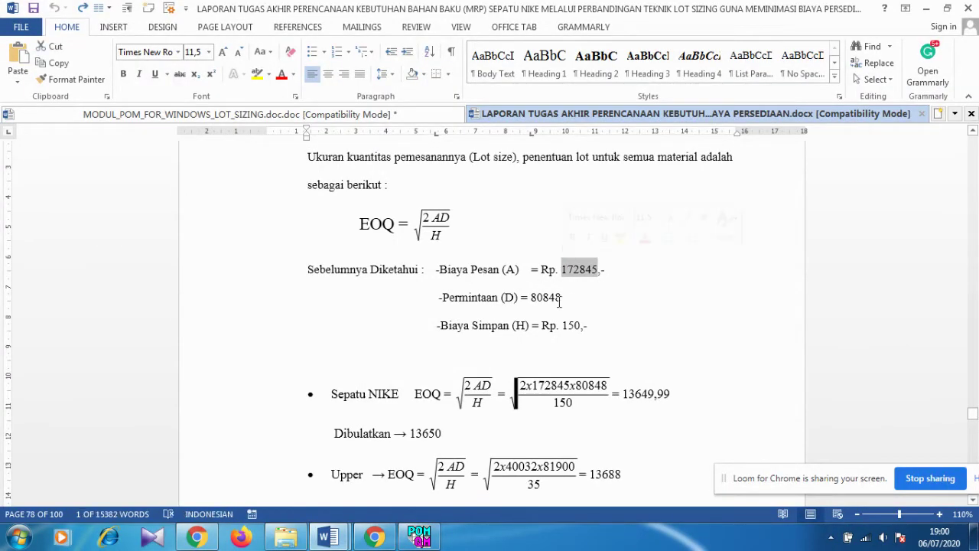
left_click_drag(567, 298, 528, 294)
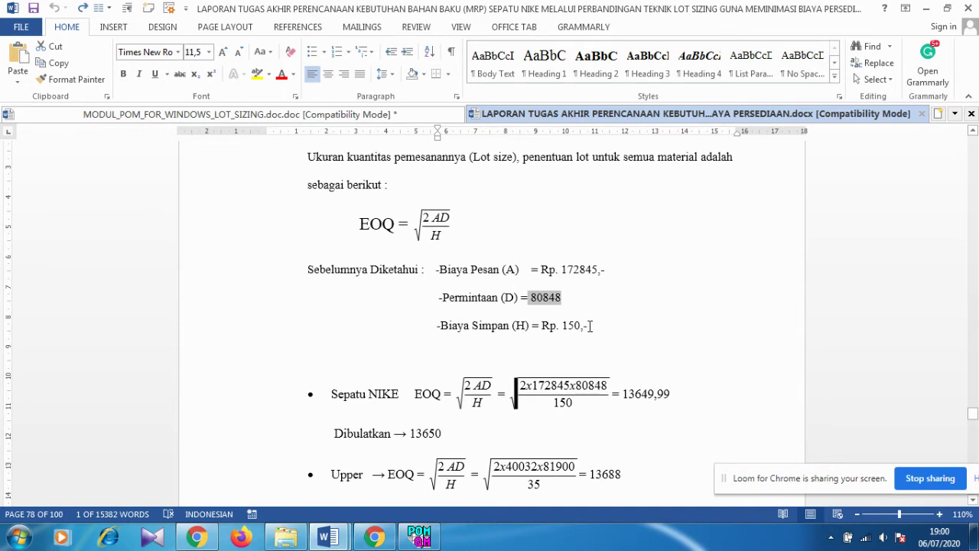
left_click_drag(578, 327, 592, 327)
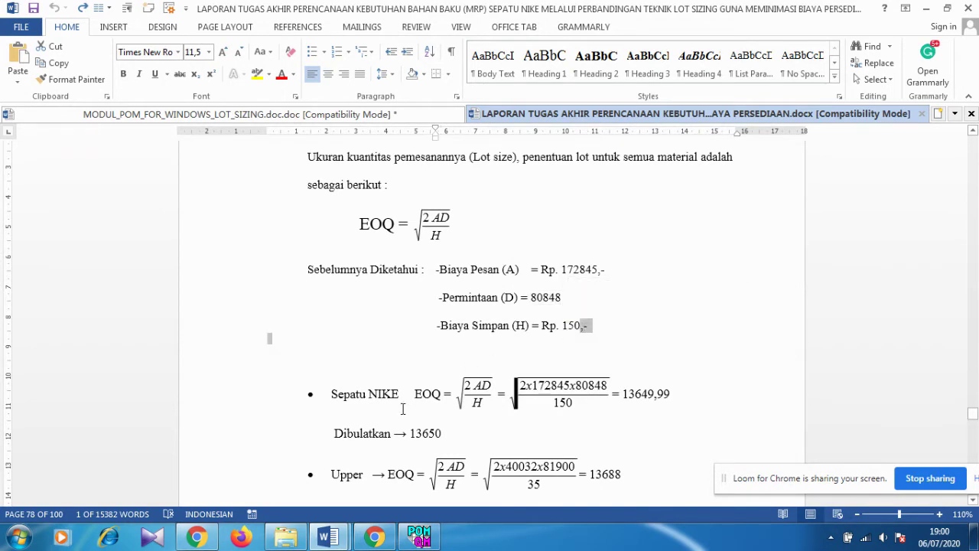
Step: Examine the Sepatu NIKE EOQ calculation and select its rounded lot size in the Dibulatkan line
left_click_drag(414, 394, 423, 395)
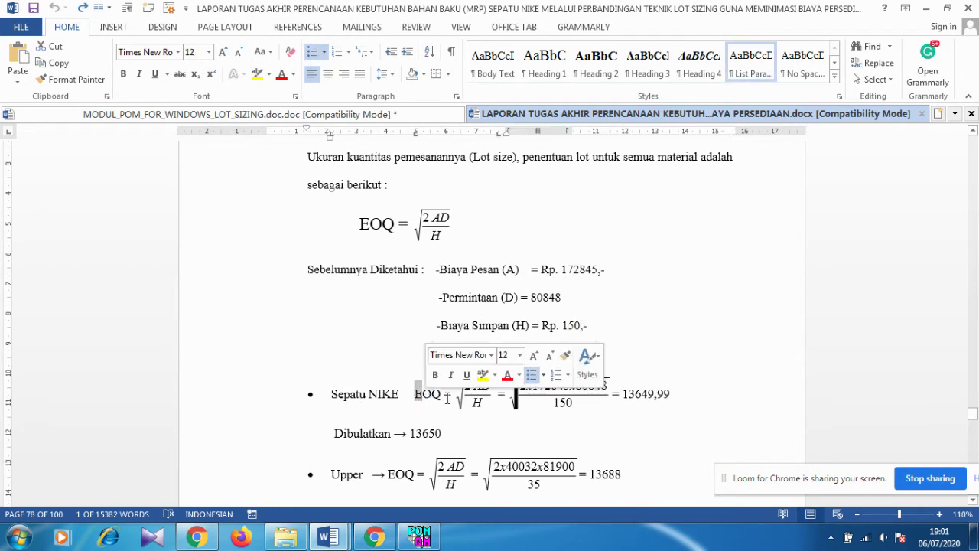
left_click_drag(441, 434, 410, 438)
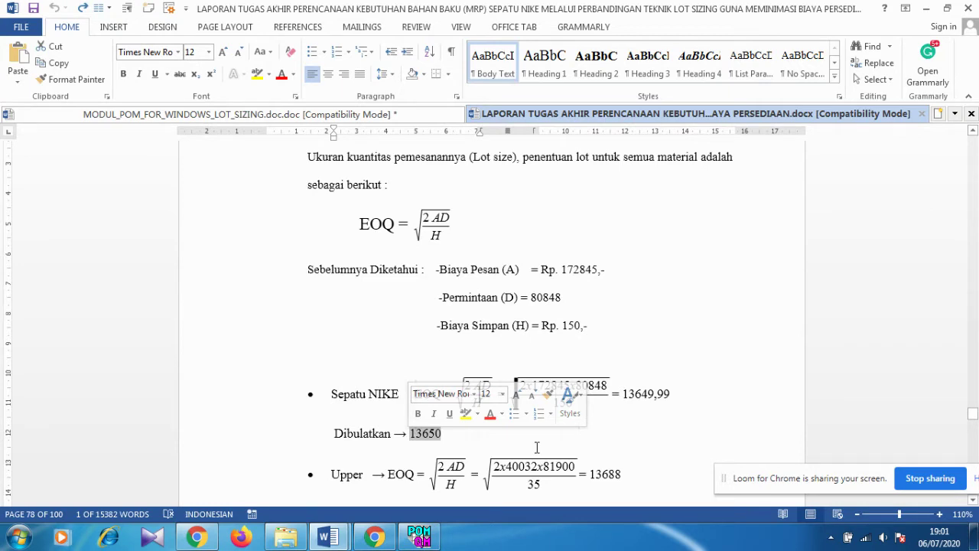
left_click(516, 403)
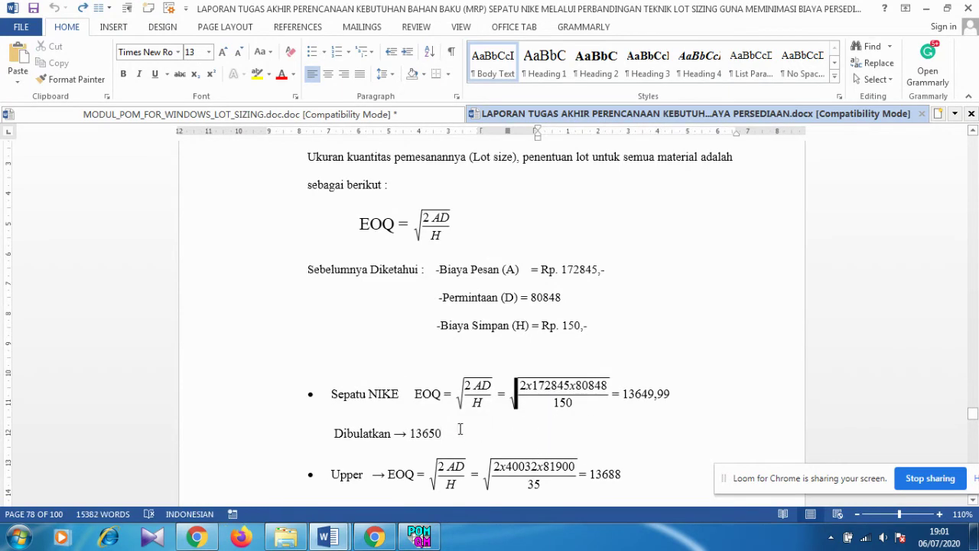
left_click_drag(450, 433, 410, 434)
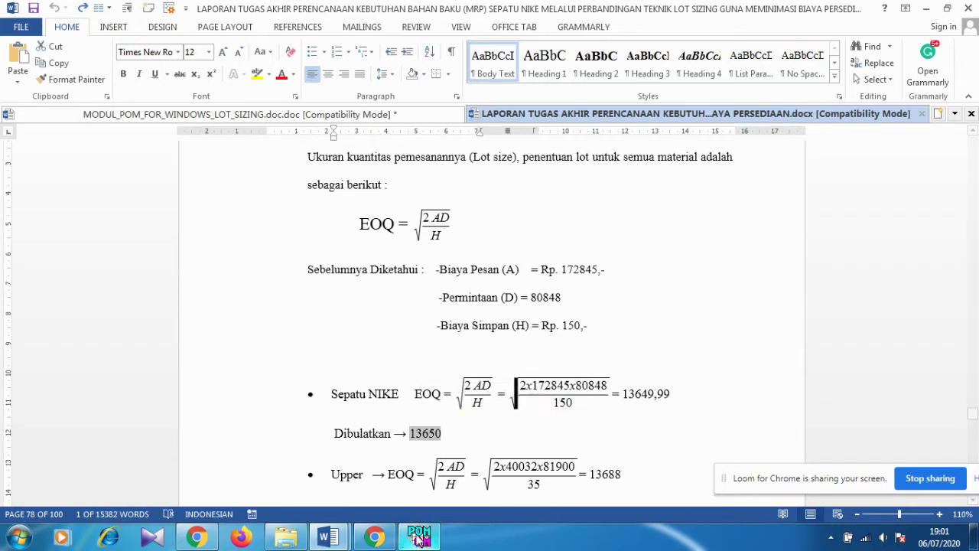
Step: Switch to POM for Windows and solve the 8-week lot sizing case with the Economic Order Quantity method
mouse_move(419, 540)
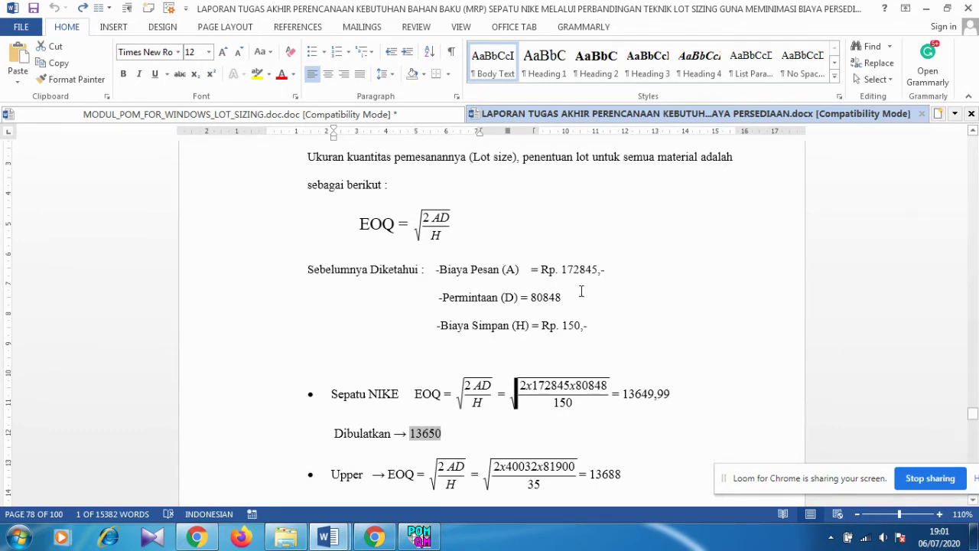
left_click(419, 537)
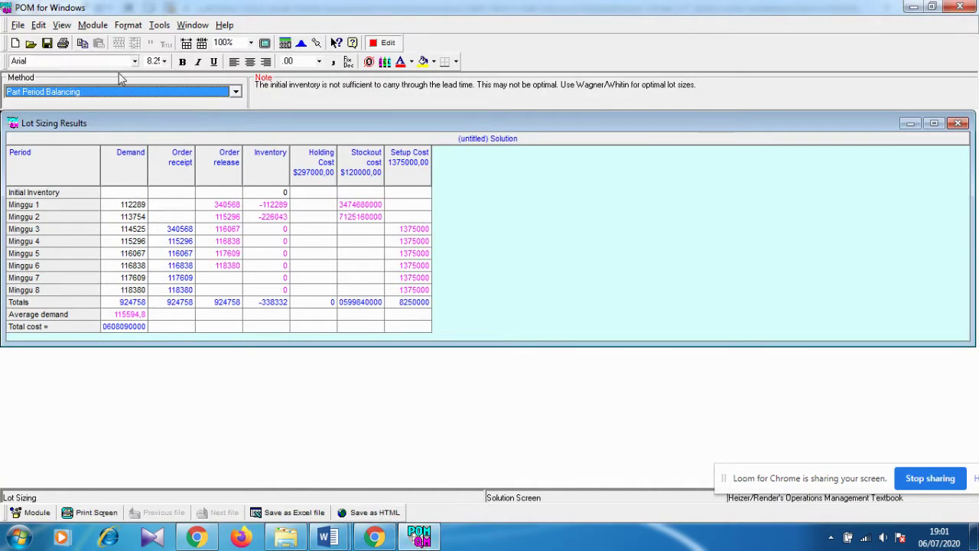
left_click(132, 93)
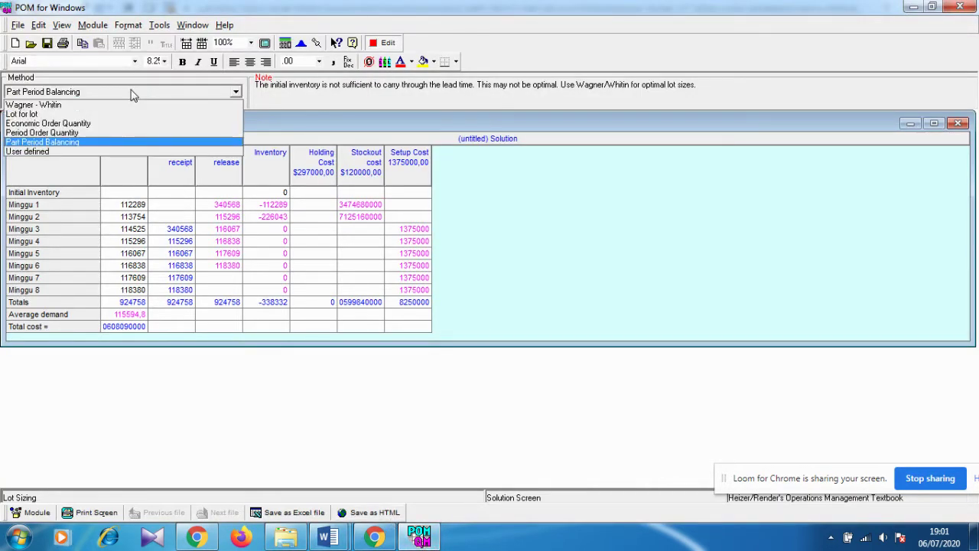
left_click(95, 126)
key("F9")
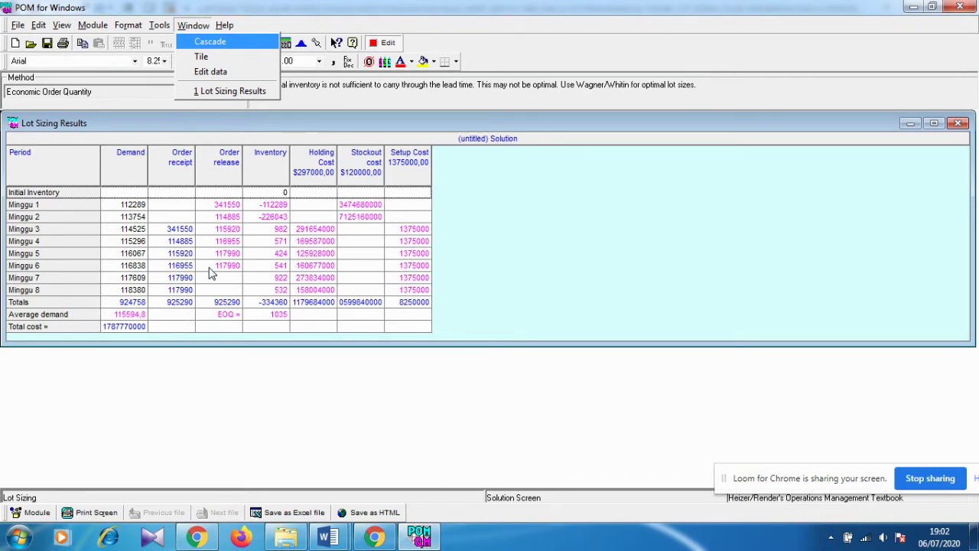
Step: Switch to the Nike MRP report in Word and go to Tabel 4.7, the EOQ method's MRP calculation
left_click(327, 537)
left_click(408, 476)
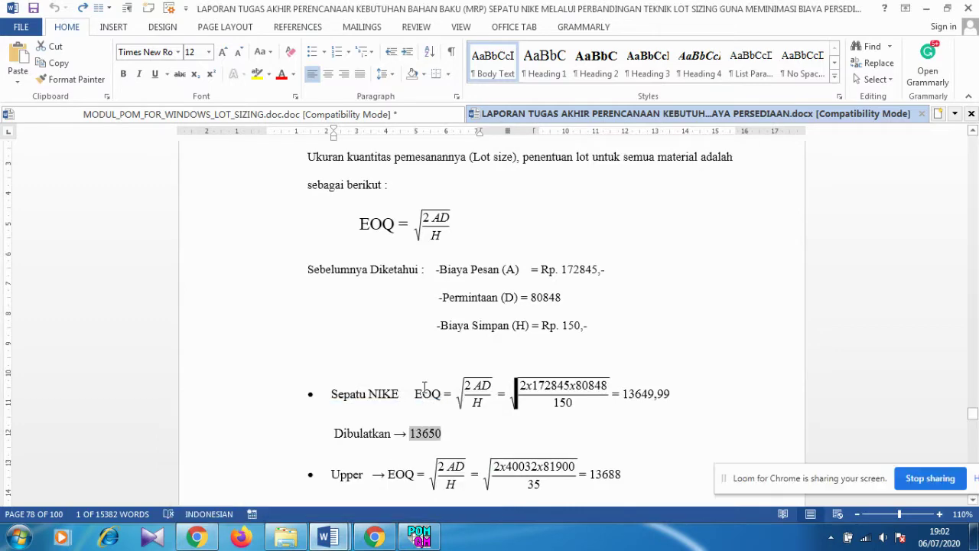
scroll(411, 339, "down", 5)
scroll(343, 307, "down", 15)
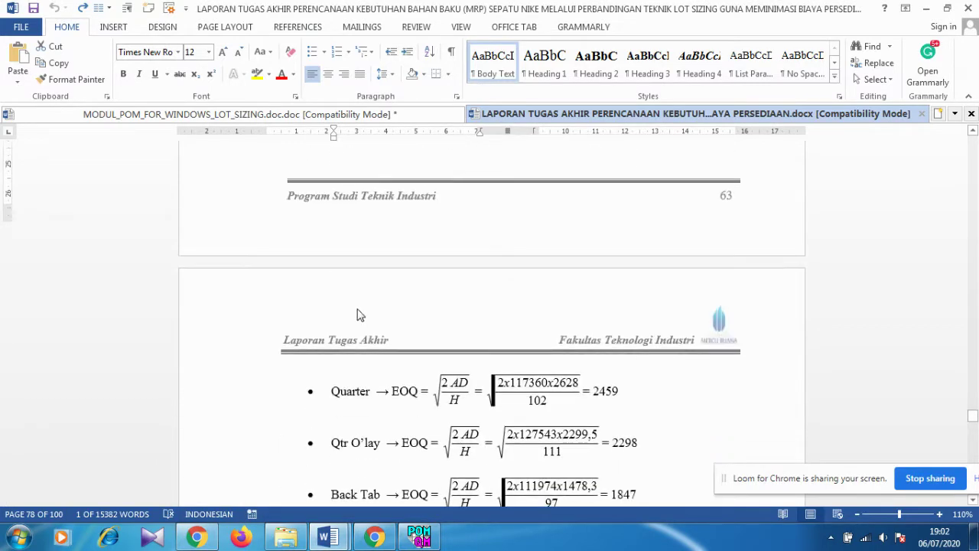
scroll(336, 296, "down", 15)
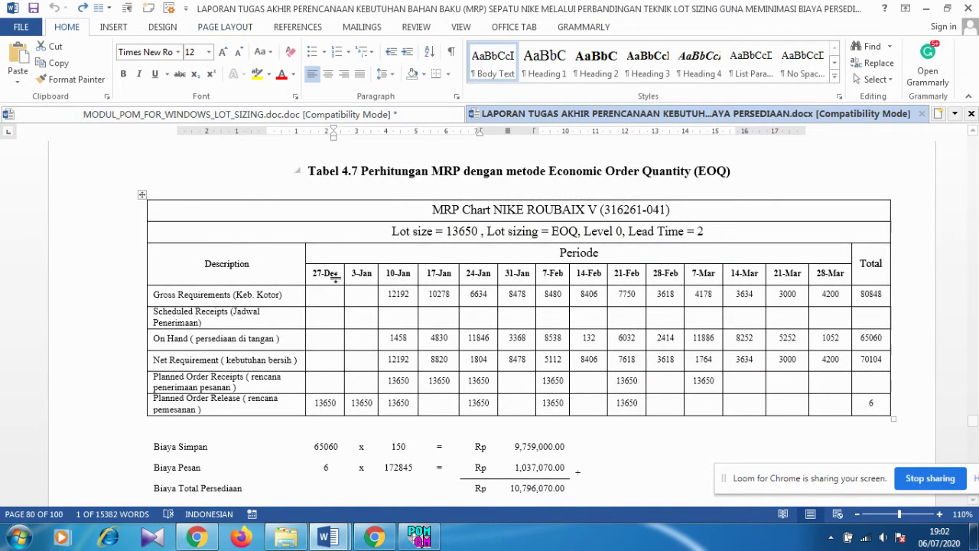
Step: In Tabel 4.7, select the 10-Jan gross and net requirements, the lead time, and the 27-Dec planned order release in turn
left_click_drag(388, 293, 413, 294)
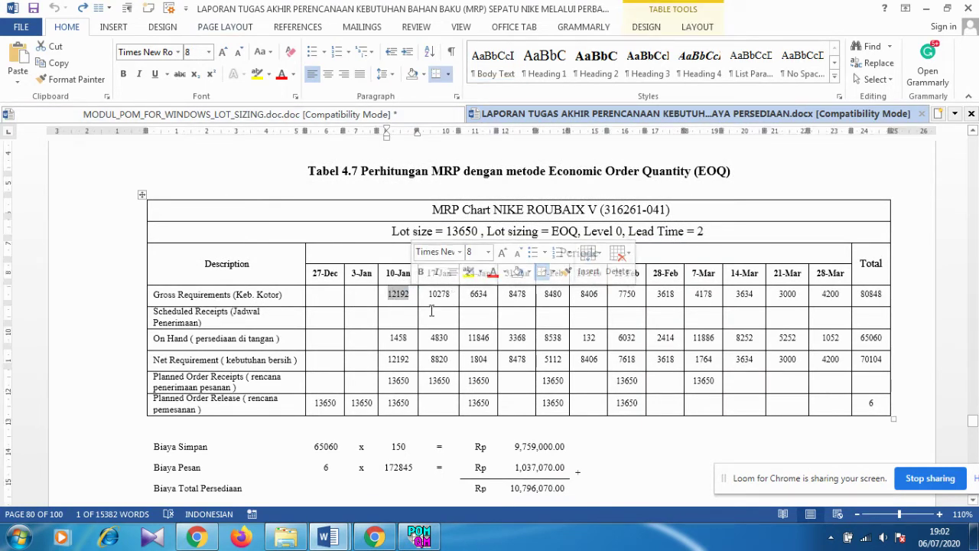
left_click_drag(414, 358, 385, 358)
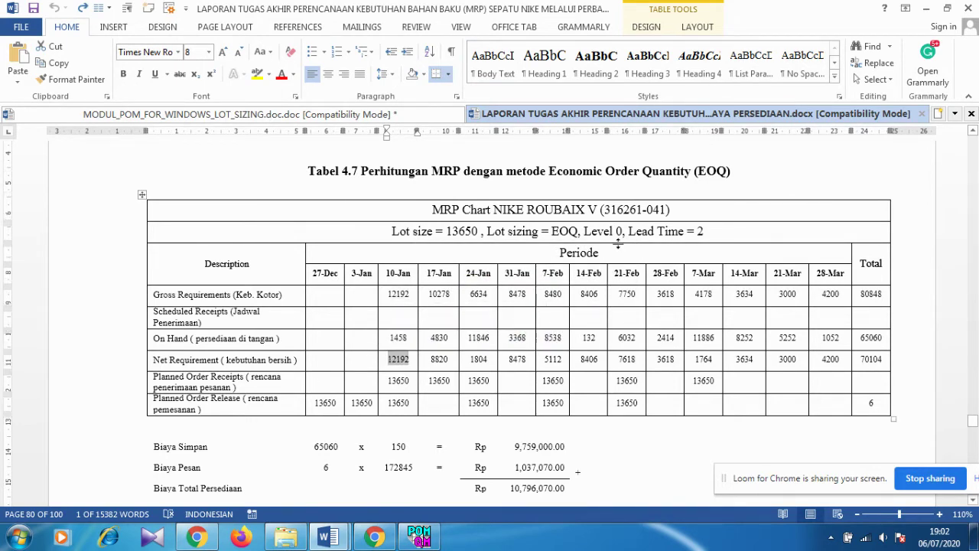
left_click(700, 231)
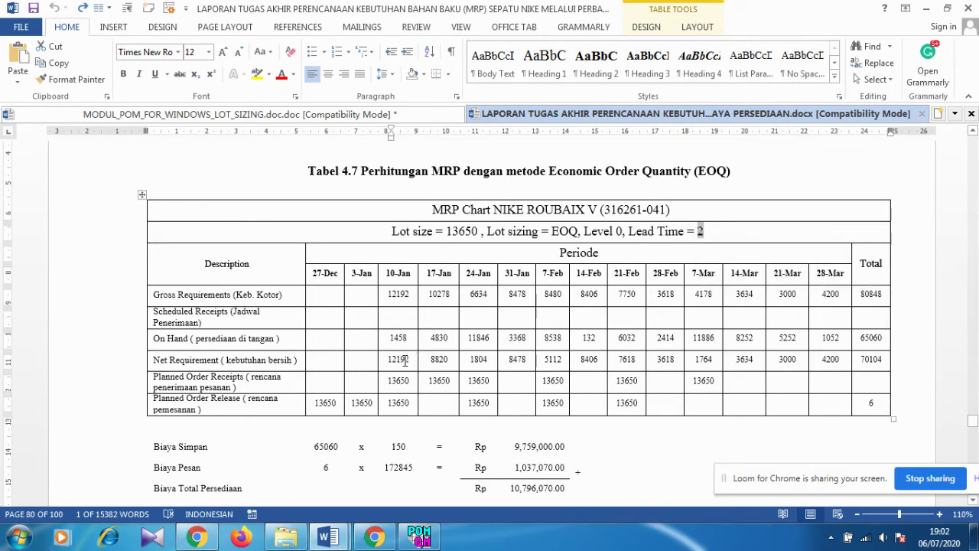
left_click_drag(337, 403, 314, 404)
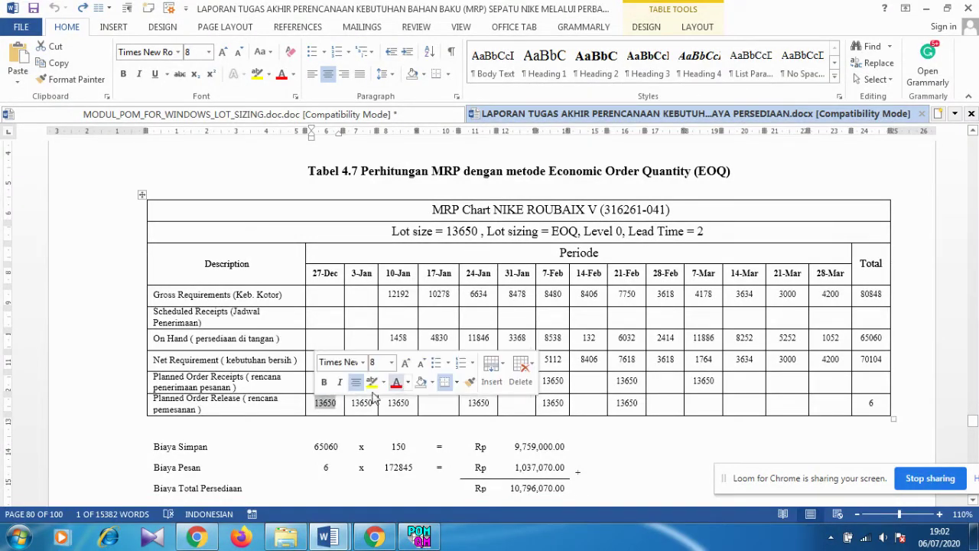
Step: Review the EOQ lot size calculations for Sepatu NIKE and its components, and return to the MRP chart in Tabel 4.7
scroll(505, 346, "up", 1)
scroll(505, 346, "up", 20)
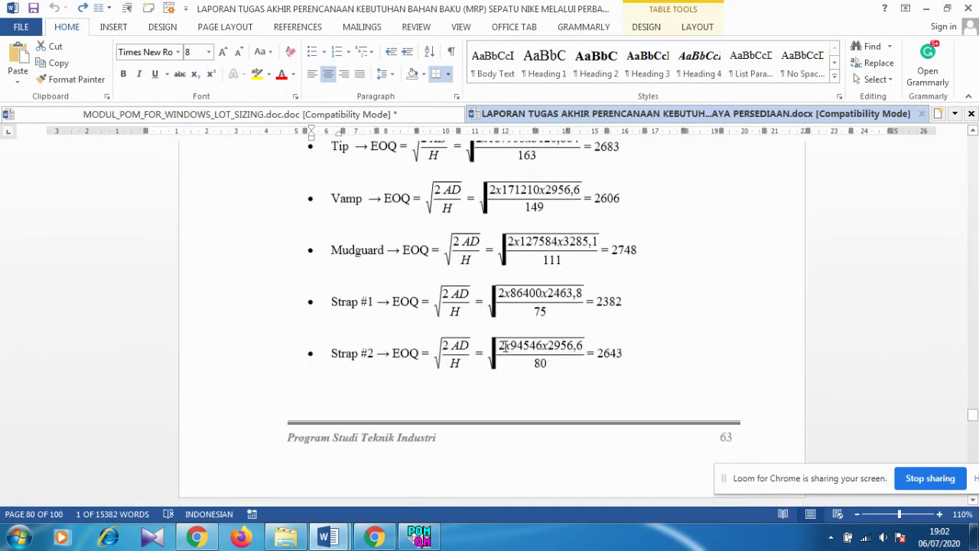
scroll(505, 347, "up", 5)
scroll(502, 345, "down", 6)
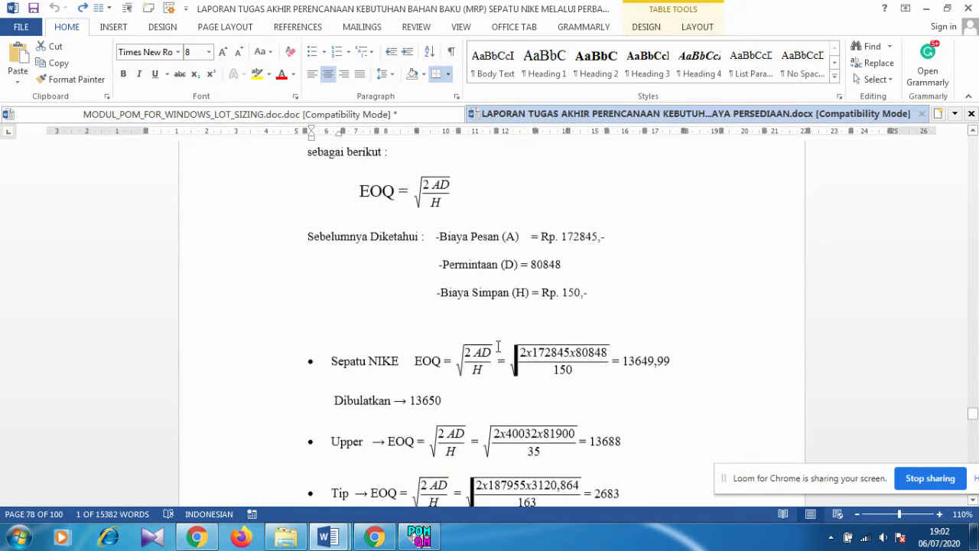
scroll(446, 323, "down", 20)
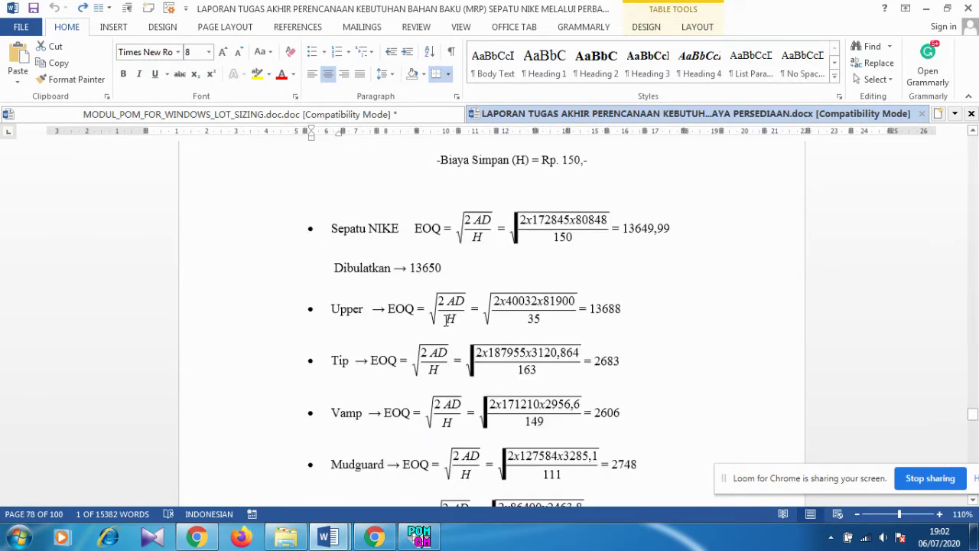
scroll(466, 333, "down", 15)
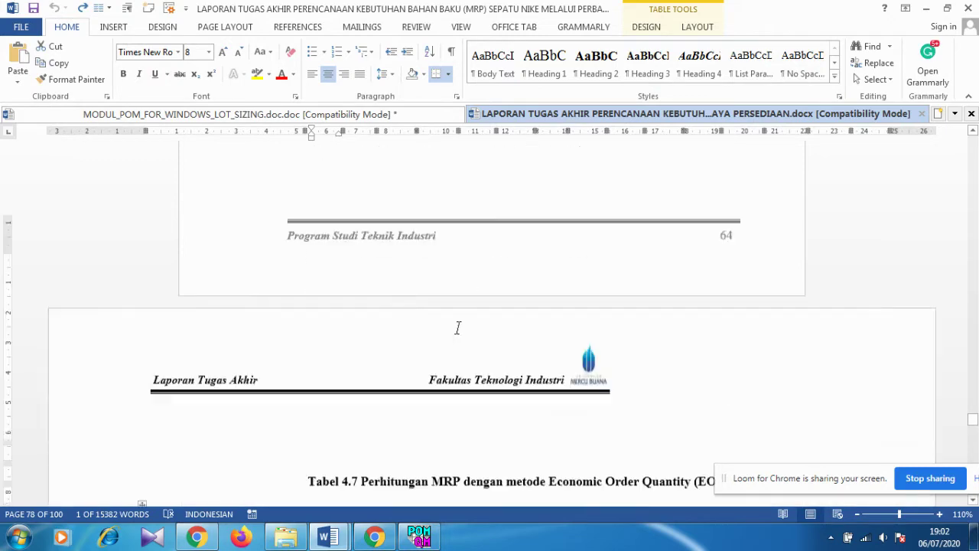
scroll(445, 308, "up", 2)
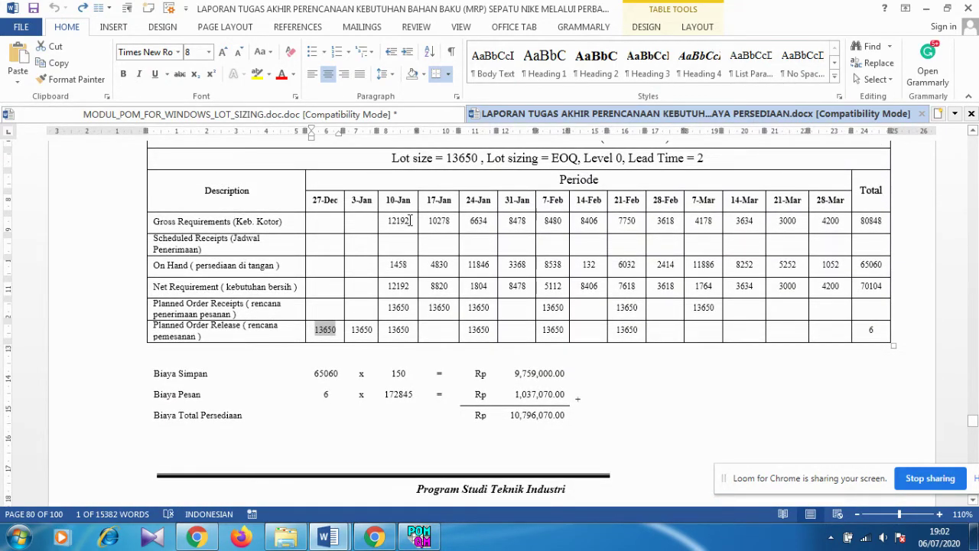
Step: Trace the 10-Jan period in Tabel 4.7 by selecting its gross requirement, the 27-Dec order release, the planned receipt and the on-hand stock
left_click_drag(411, 221, 387, 221)
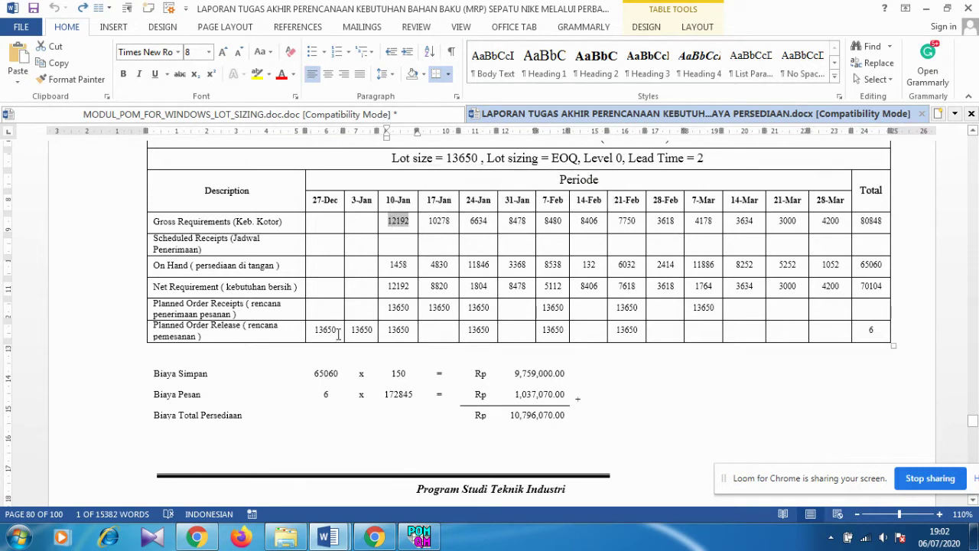
left_click_drag(340, 331, 312, 330)
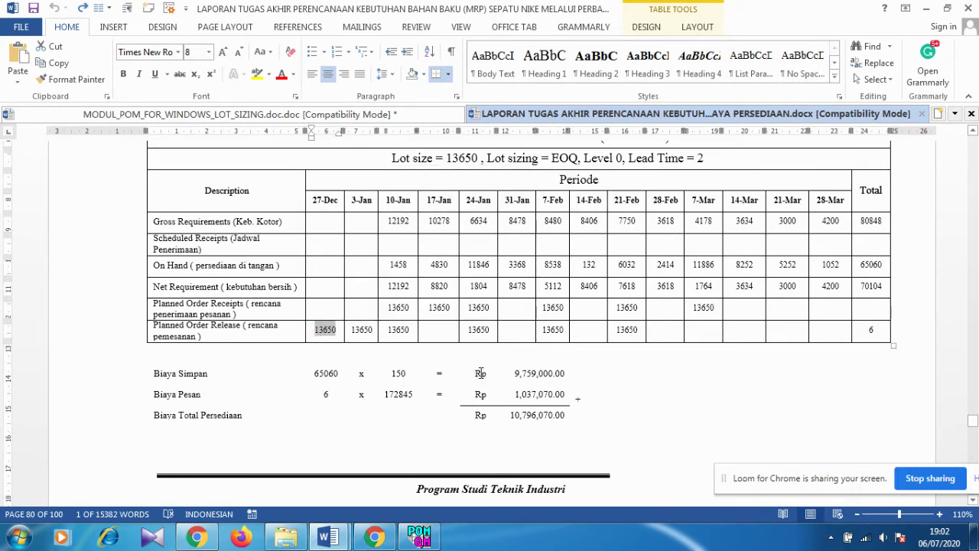
left_click(410, 306)
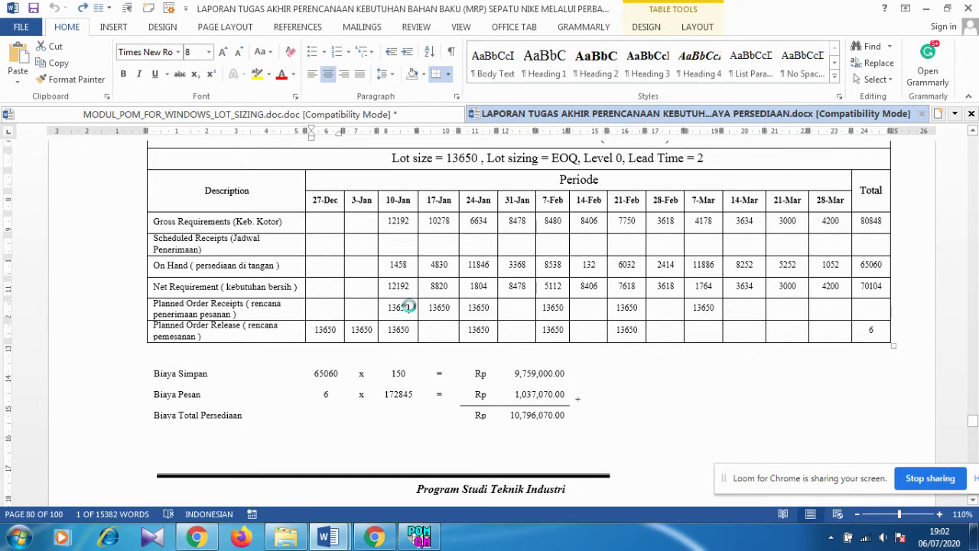
left_click_drag(411, 262, 390, 264)
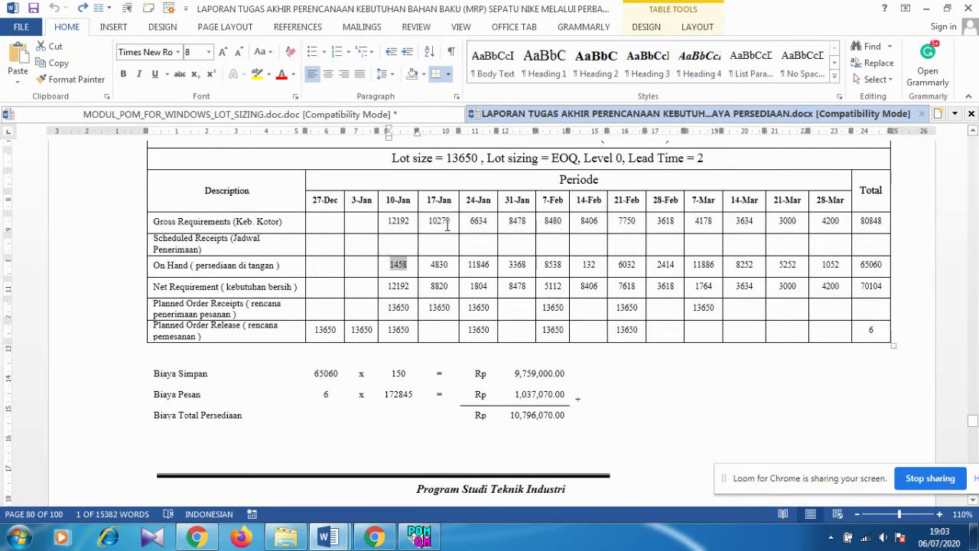
Step: Trace the 17-Jan period by selecting its gross requirement, the 3-Jan planned order release and the on-hand stock
left_click_drag(449, 221, 428, 221)
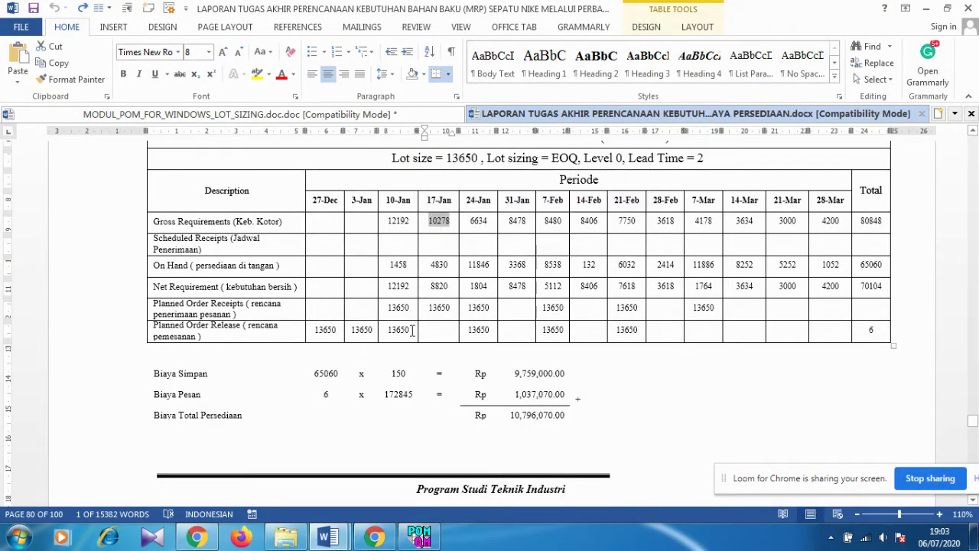
left_click_drag(374, 329, 354, 325)
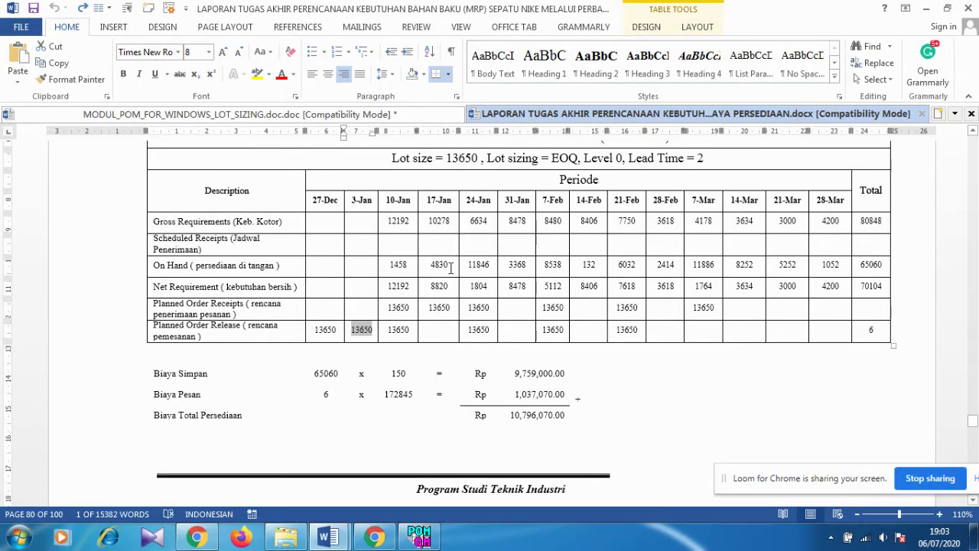
left_click_drag(453, 264, 431, 265)
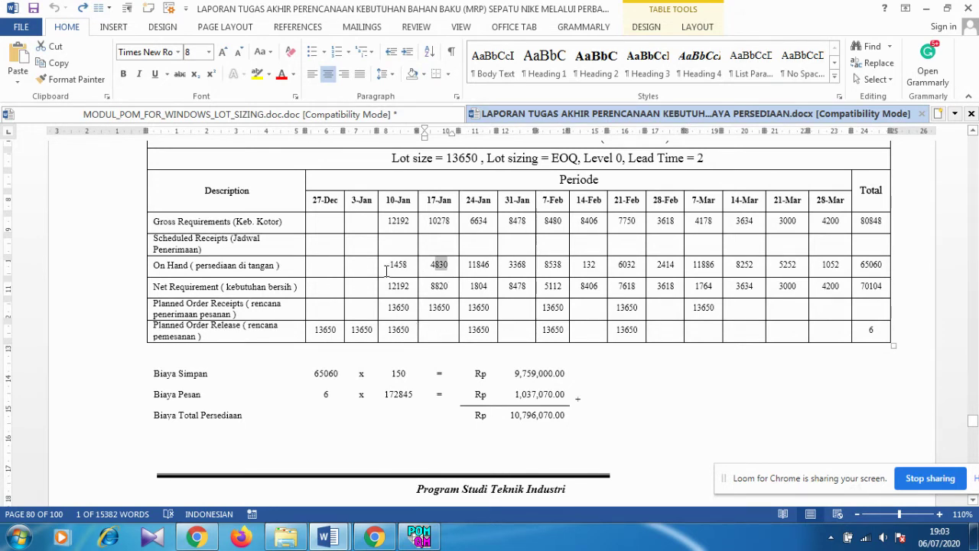
Step: Select the On Hand values from 10-Jan to 28-Mar and examine the Biaya Simpan, Biaya Pesan and Biaya Total Persediaan figures below the table
left_click_drag(390, 266, 825, 266)
left_click(496, 415)
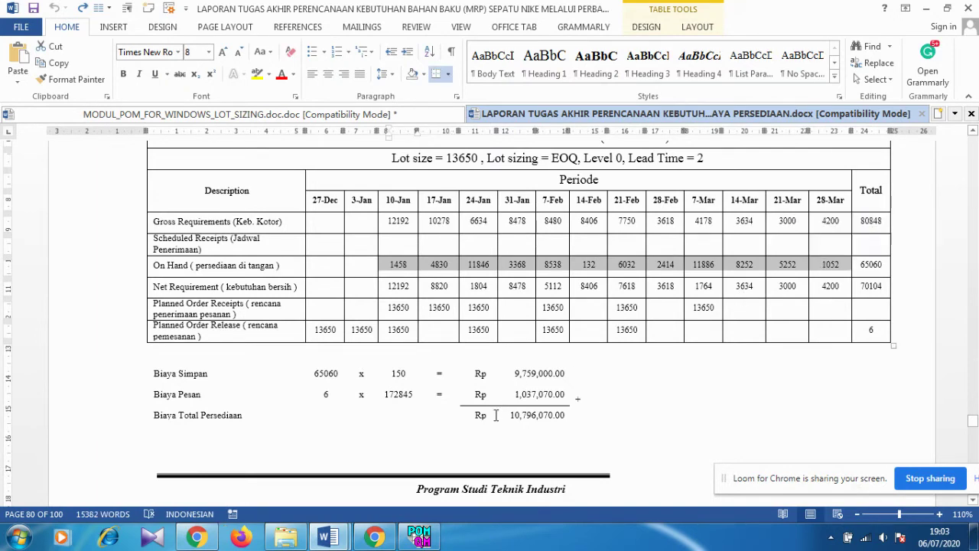
left_click(517, 373)
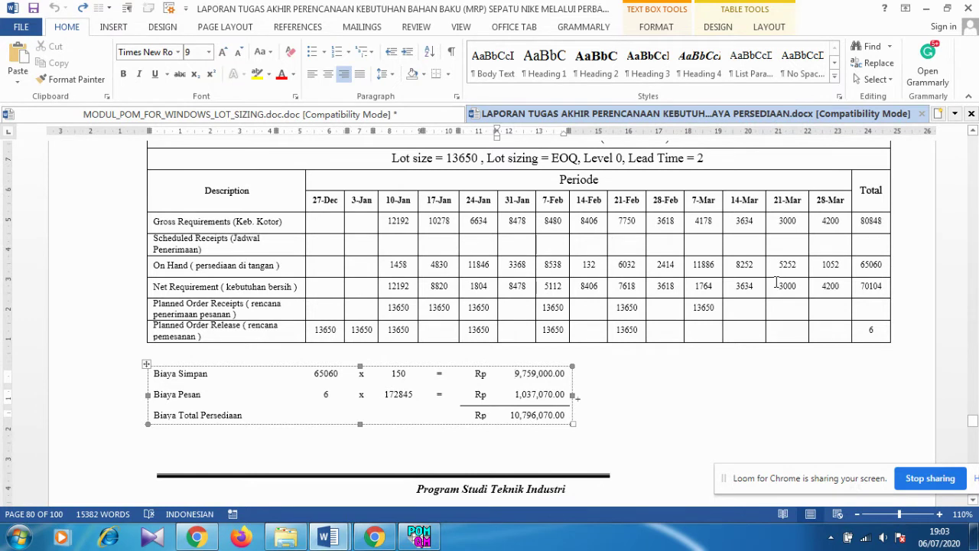
double_click(325, 394)
left_click(524, 394)
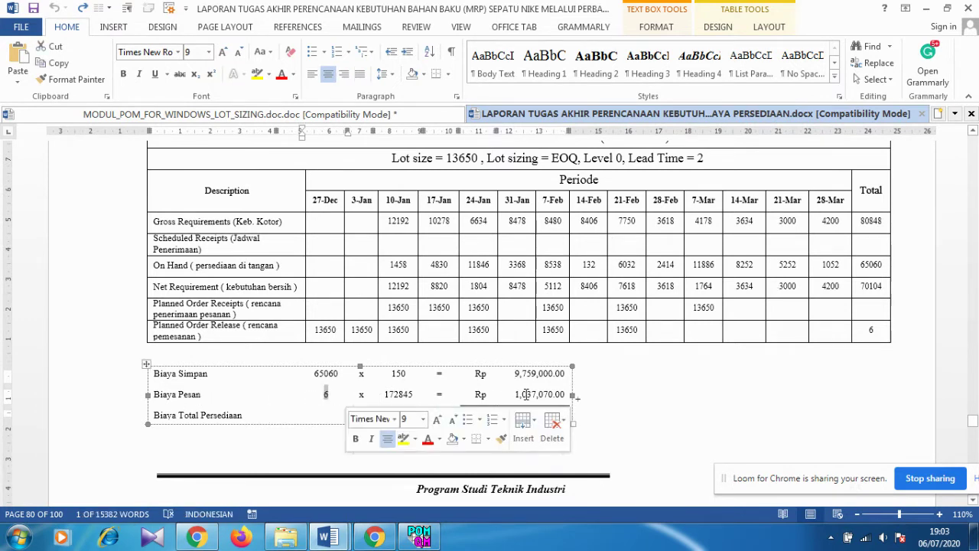
double_click(516, 415)
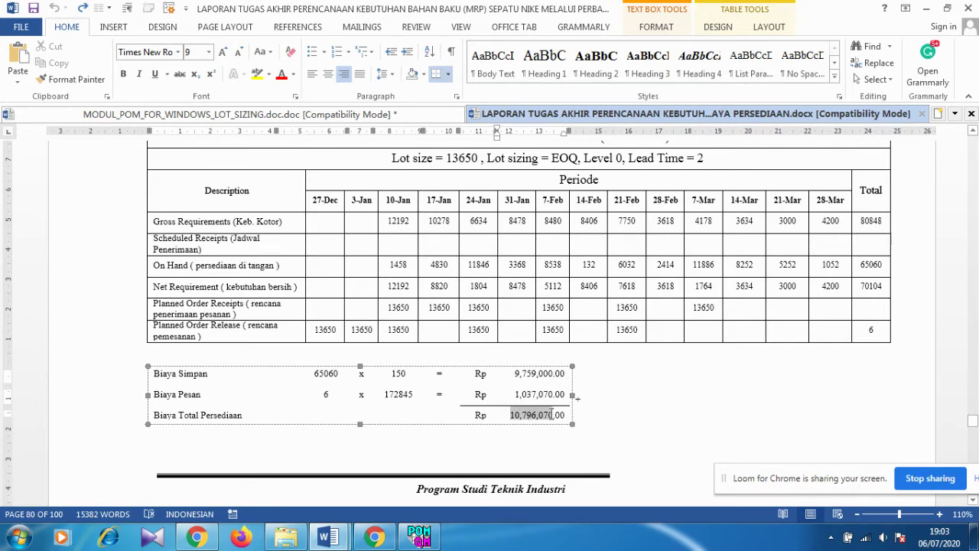
left_click(716, 408)
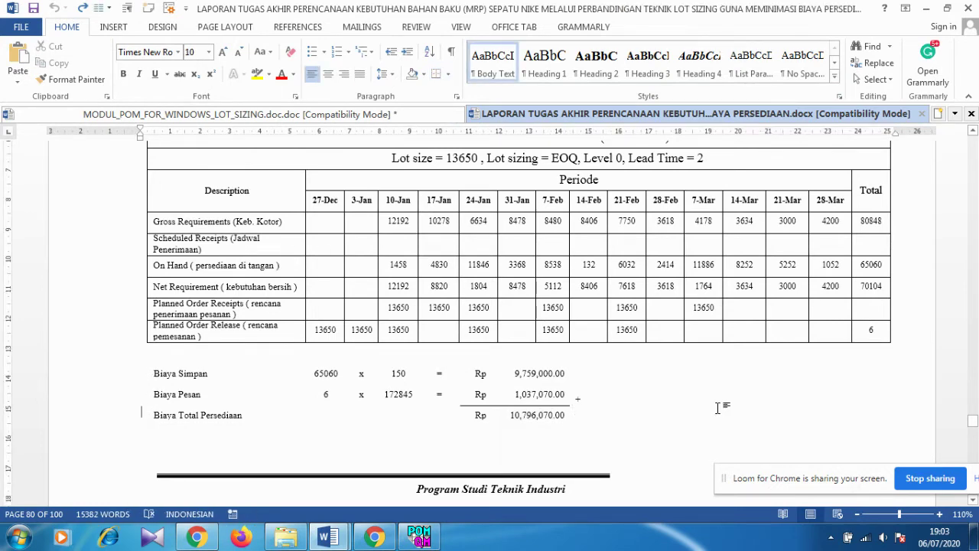
Step: Switch back to POM for Windows with the Economic Order Quantity lot sizing results
left_click(429, 540)
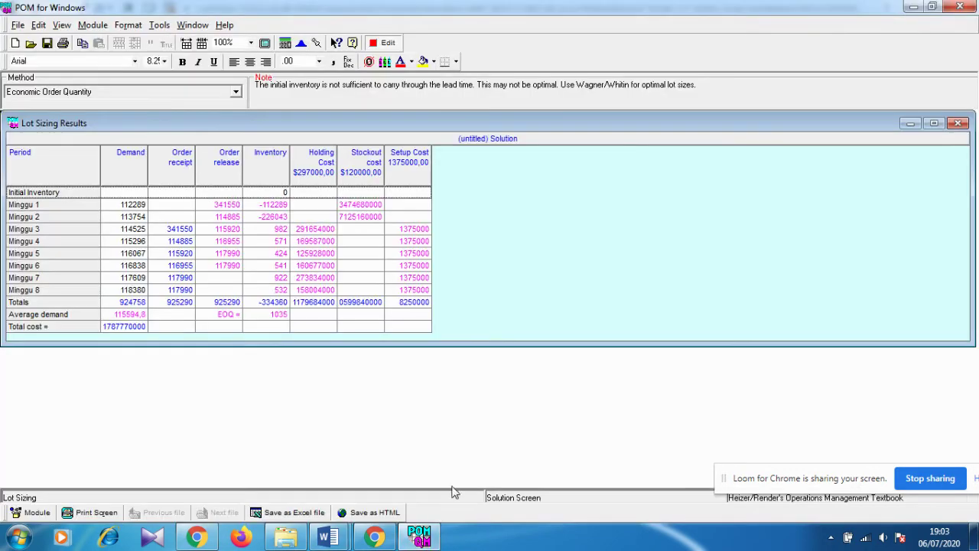